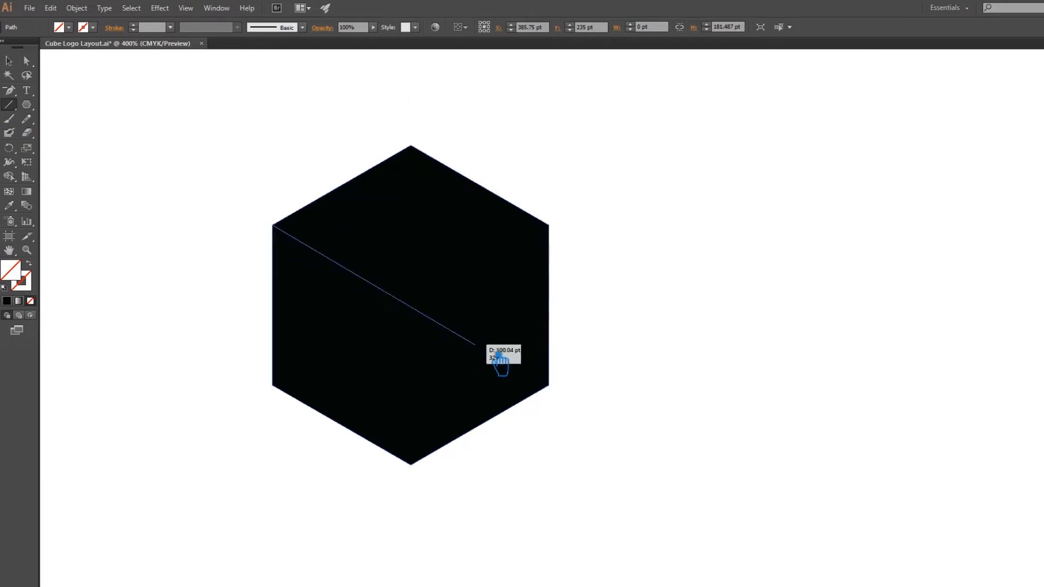
Extend the existing diagonal past the hexagon to about 178 × 103 pt and add the opposite corner-to-corner diagonal, extended past both corners.
left_click(8, 61)
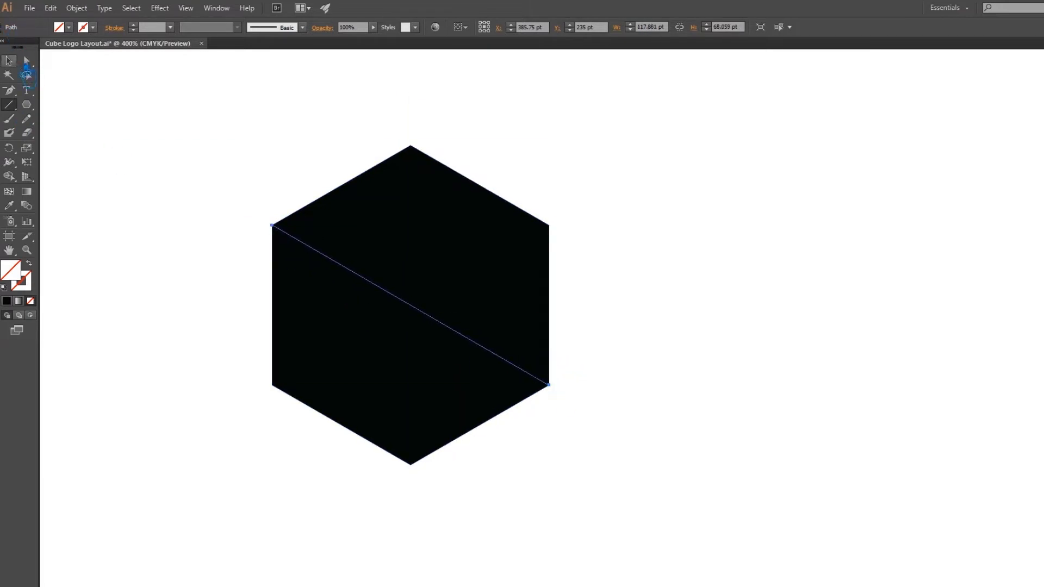
left_click_drag(563, 390, 631, 432)
left_click(8, 104)
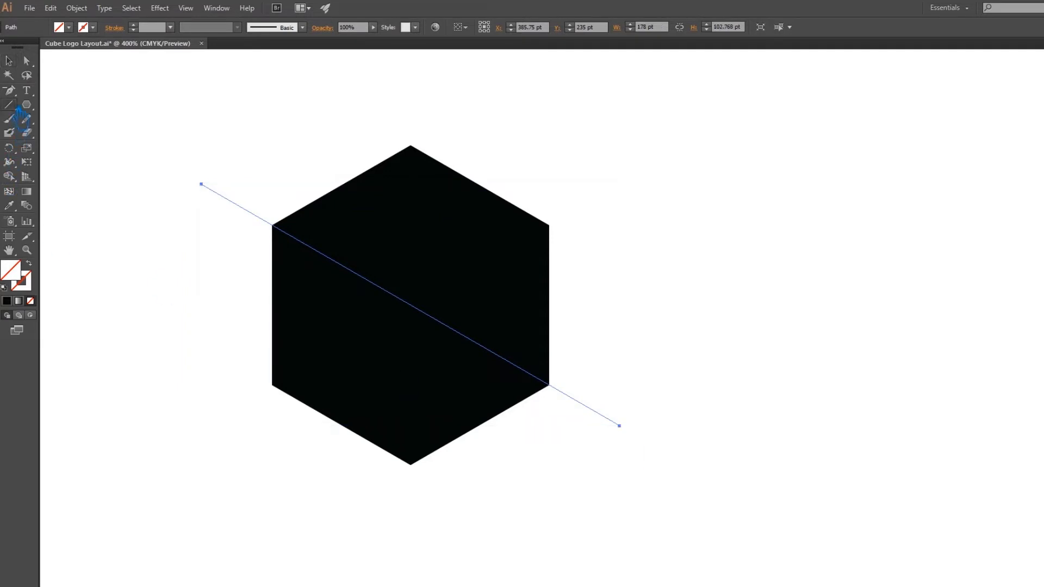
left_click_drag(551, 226, 273, 386)
left_click(8, 61)
left_click_drag(551, 386, 595, 413)
Divide the hexagon with the three crossing lines using Pathfinder, and ungroup the resulting pieces.
left_click_drag(582, 485, 116, 105)
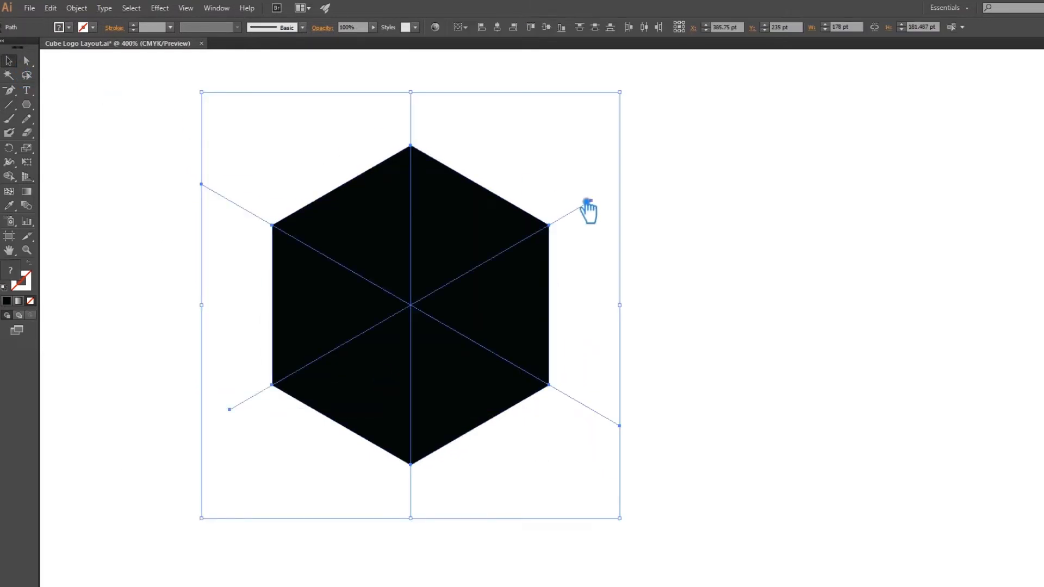
key("shift+ctrl+F9")
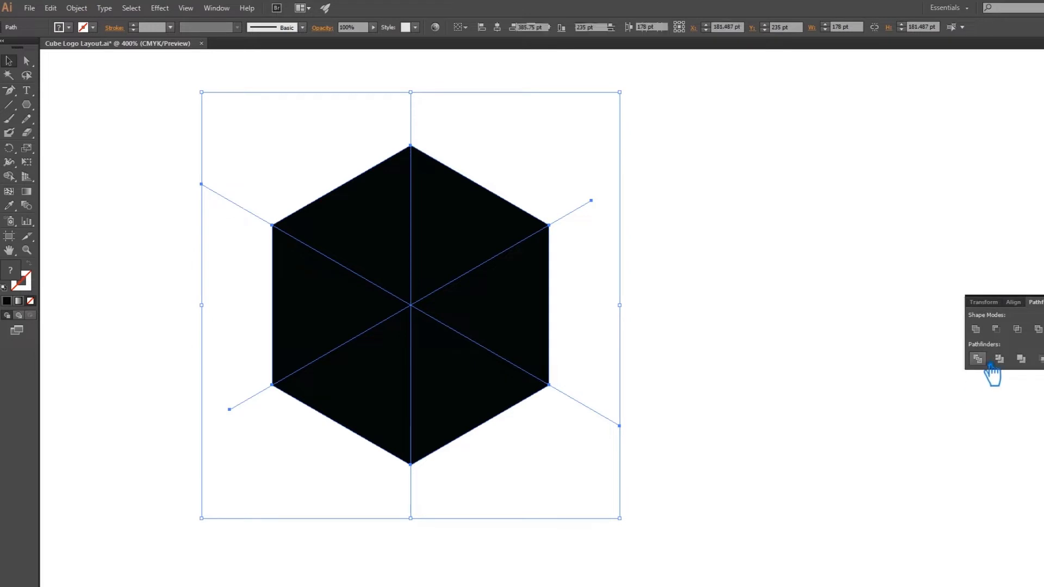
left_click(978, 358)
right_click(458, 311)
left_click(489, 372)
left_click(690, 356)
Unite the two triangles on the lower right of the hexagon into the cube's right face.
left_click(485, 390)
left_click(513, 293, "shift")
left_click(984, 333)
Unite the two triangles on the lower left of the hexagon into the cube's left face.
left_click(385, 412)
left_click(334, 315, "shift")
left_click(974, 331)
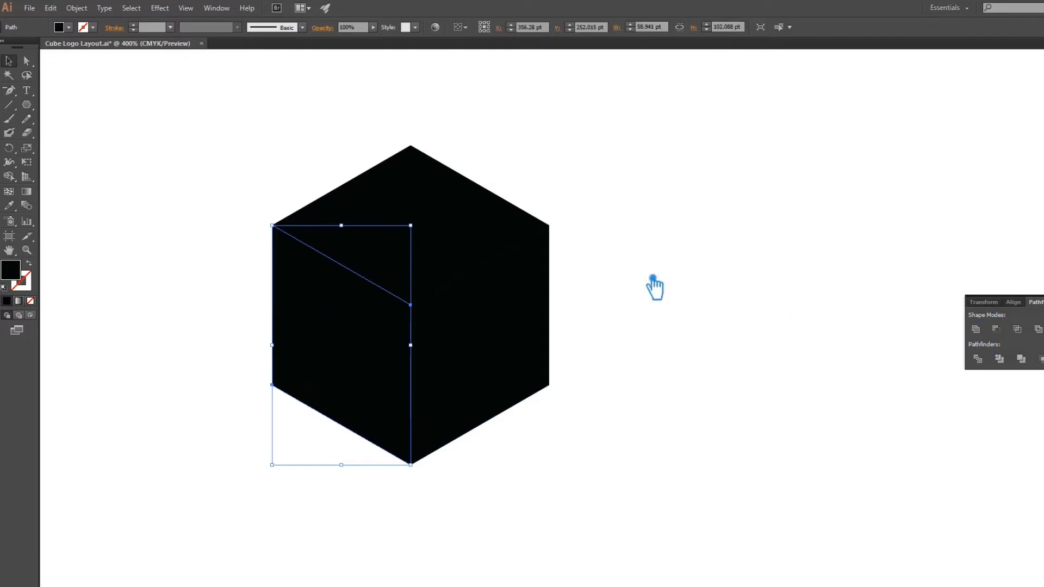
Unite the two upper triangles into the cube's top face and clear the selection.
left_click(407, 212)
left_click(494, 214, "shift")
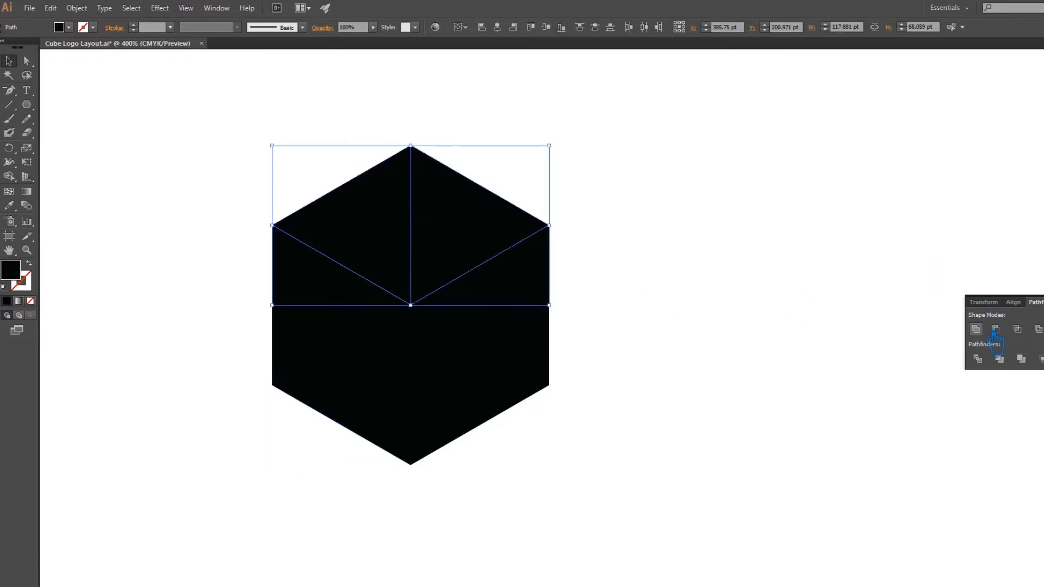
left_click(976, 330)
key("ctrl+shift+a")
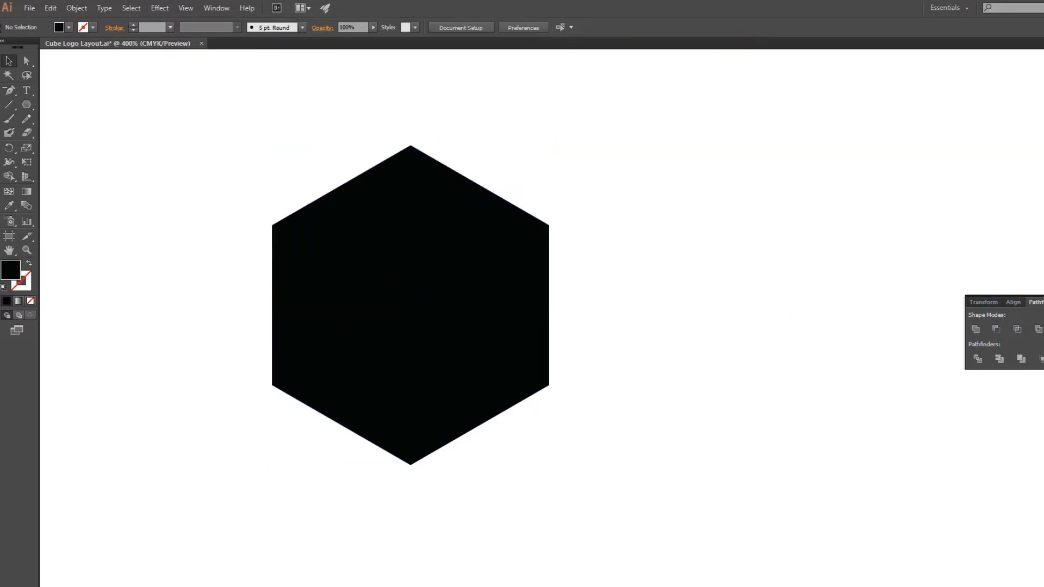
Set the fill of the cube's right face to the near-black grey #111111.
left_click(495, 336)
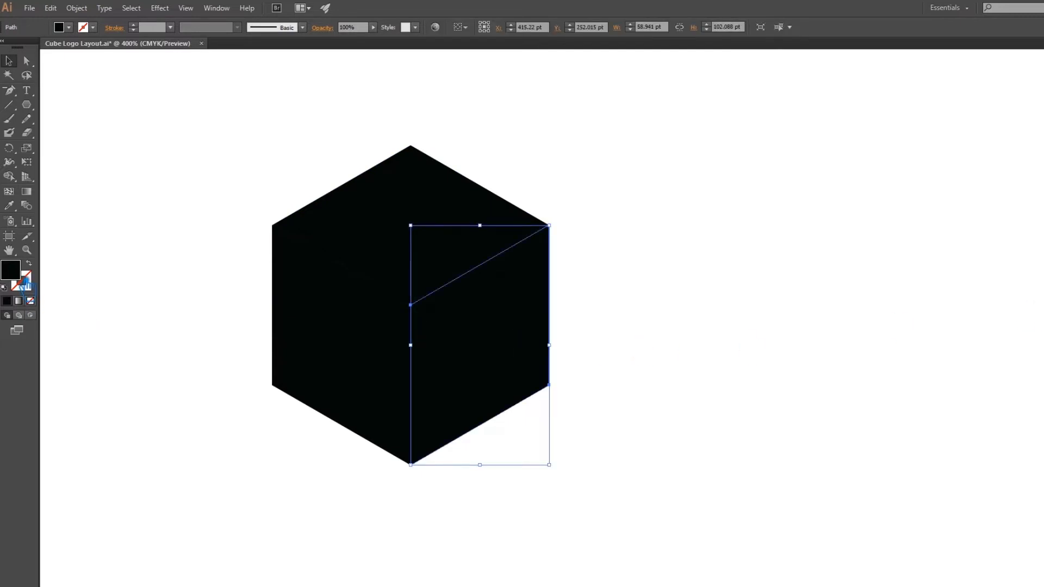
double_click(25, 279)
left_click_drag(602, 297, 598, 297)
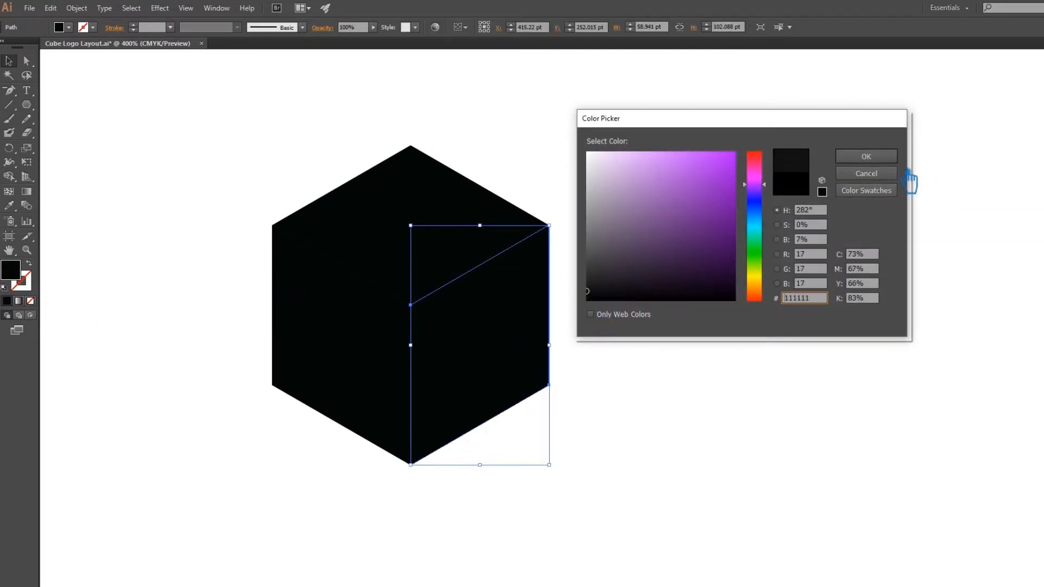
left_click(888, 158)
Copy the right face's fill to the left face with the Eyedropper and lighten it to a dark grey.
left_click(385, 340)
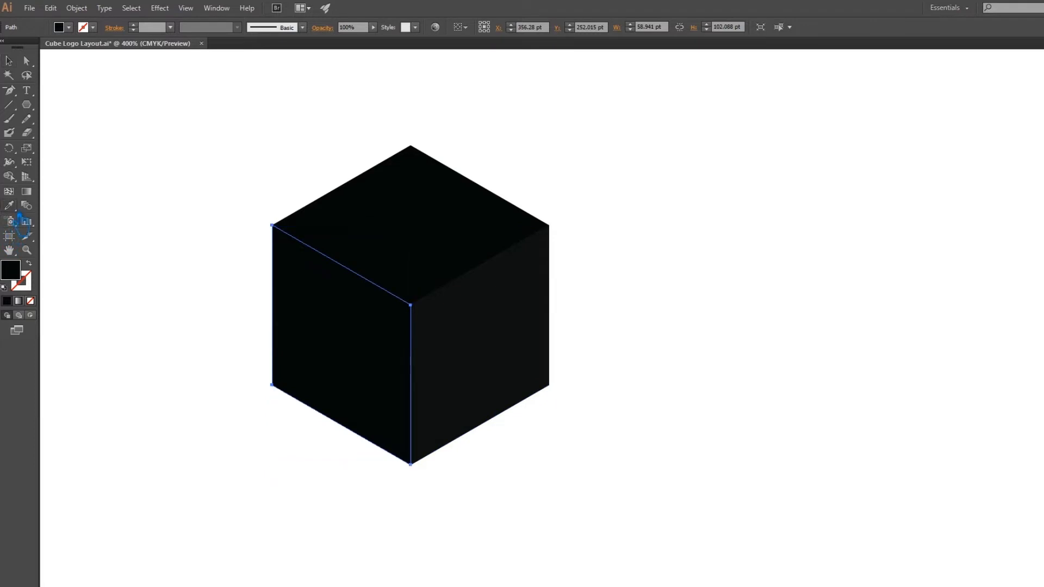
left_click(524, 337)
double_click(11, 270)
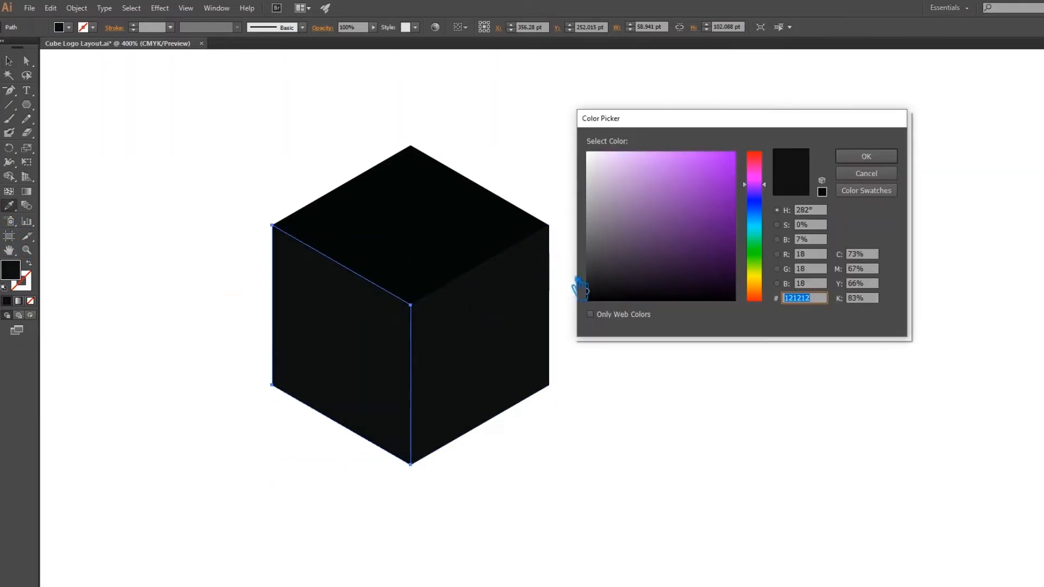
left_click_drag(602, 297, 592, 287)
left_click(867, 156)
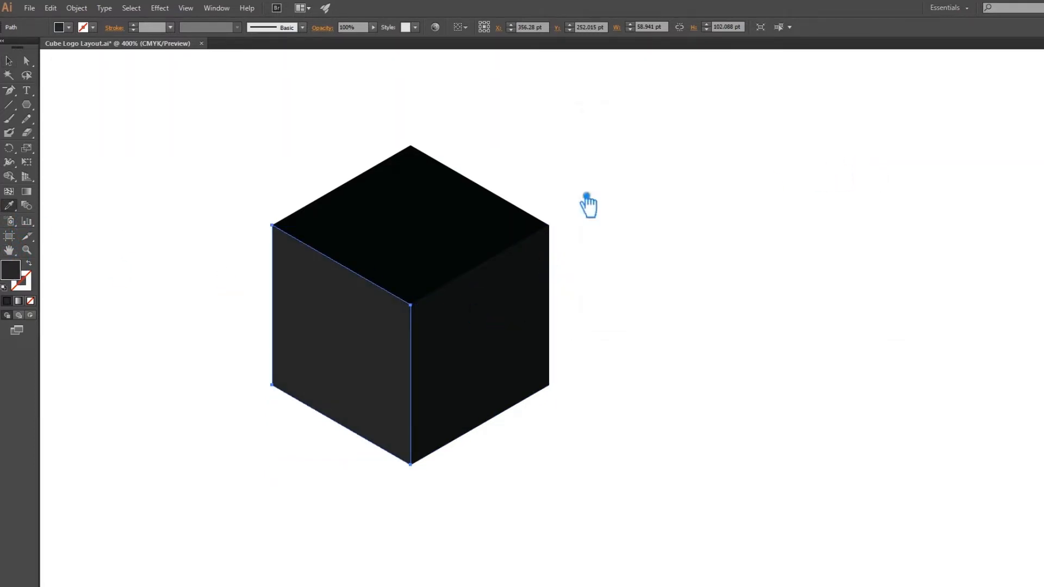
Copy the left face's fill to the top face with the Eyedropper and lighten it to #353535.
left_click(406, 261, "ctrl")
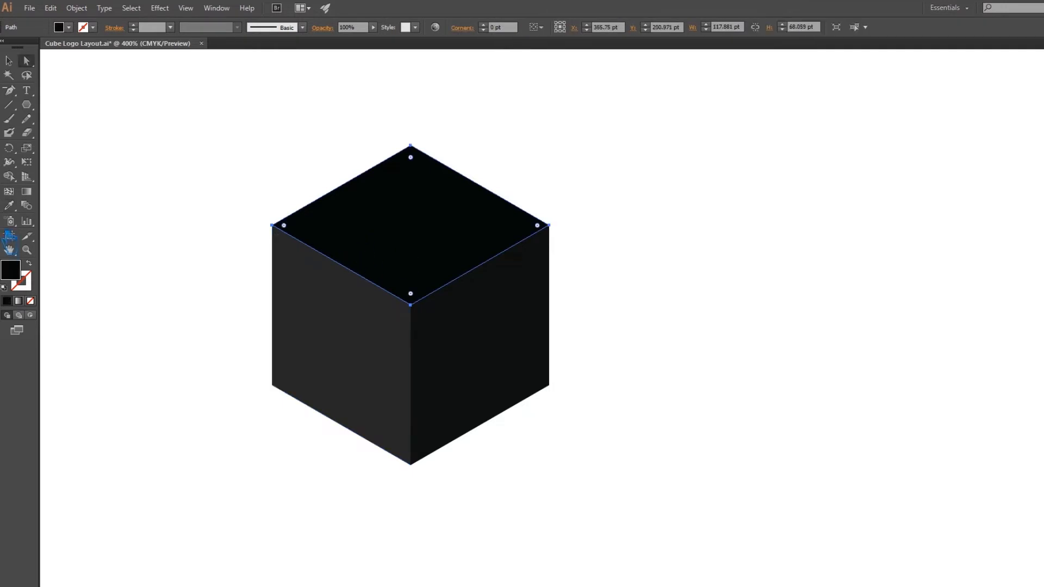
left_click(327, 292)
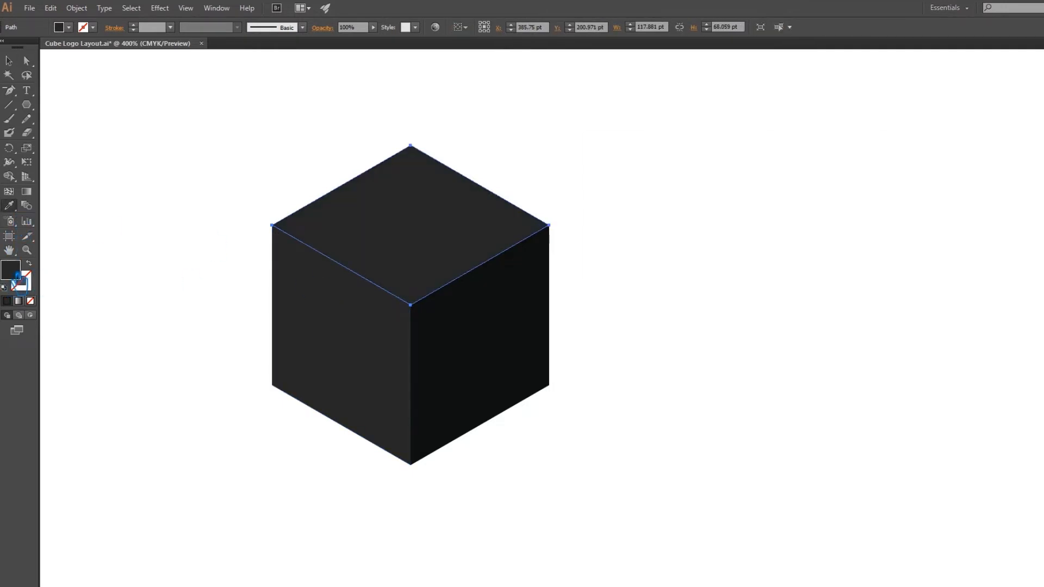
double_click(11, 270)
left_click_drag(605, 277, 592, 274)
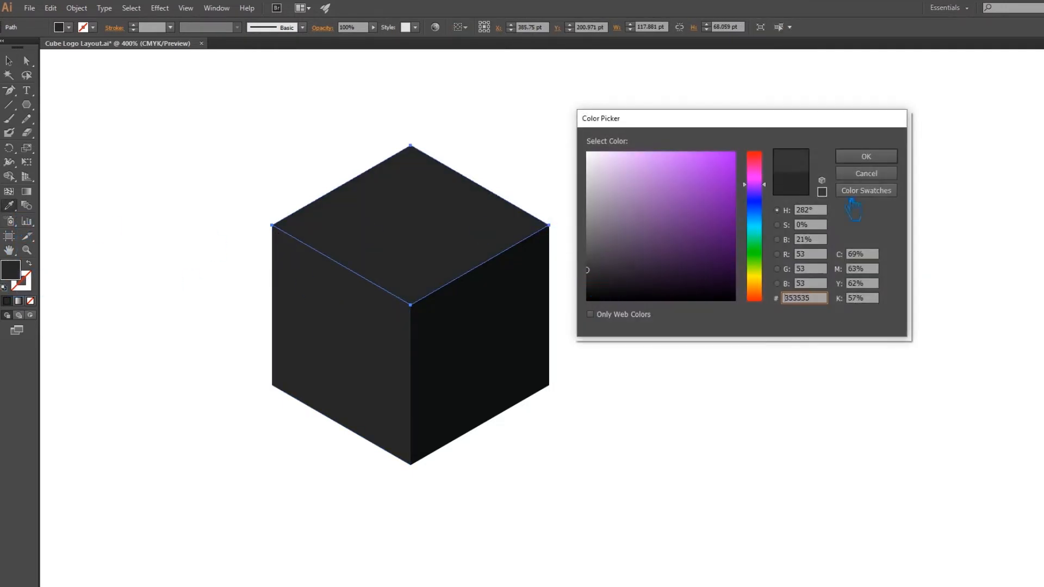
left_click(866, 156)
left_click(9, 60)
left_click(110, 127)
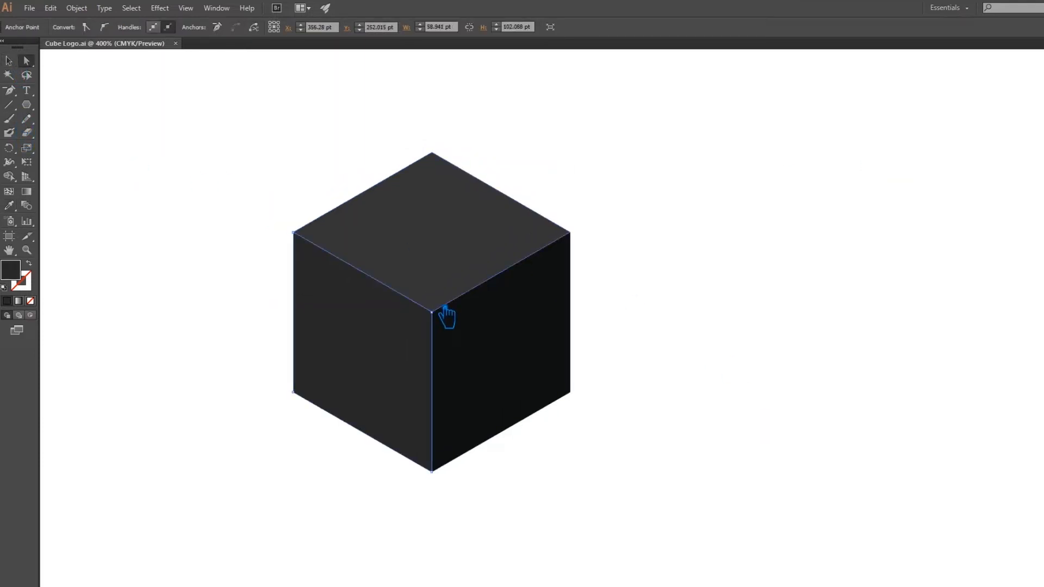
Try a 60 pt corner radius on the top face's corner at the cube's centre, and undo it.
left_click(446, 308)
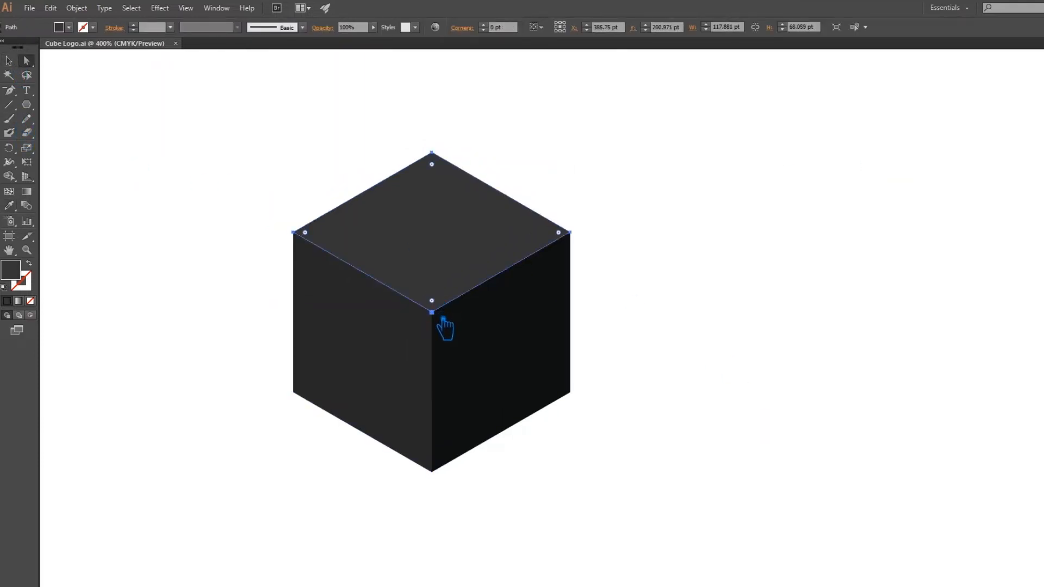
left_click(433, 313)
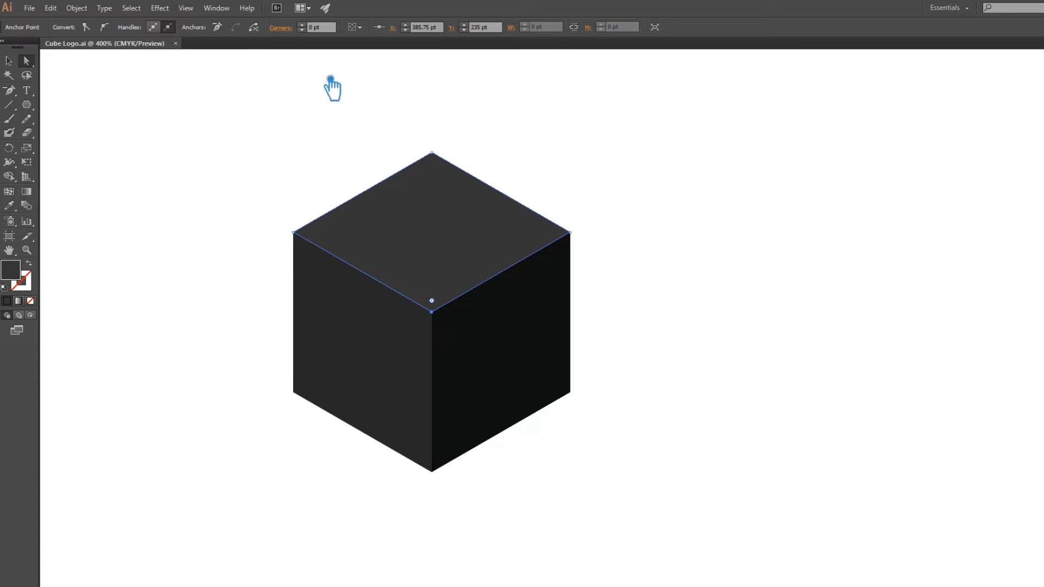
left_click(313, 27)
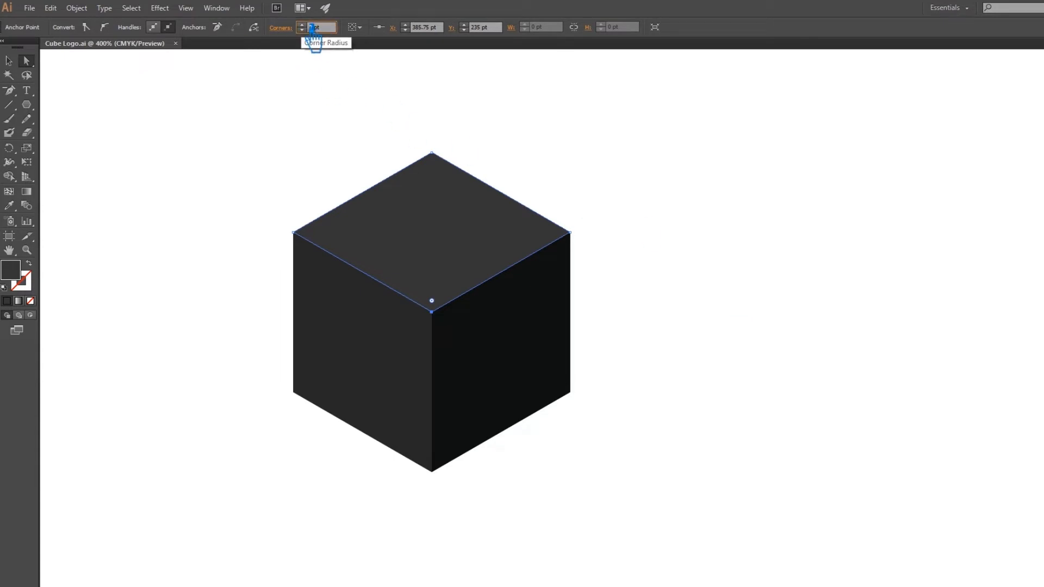
type("60")
key("Return")
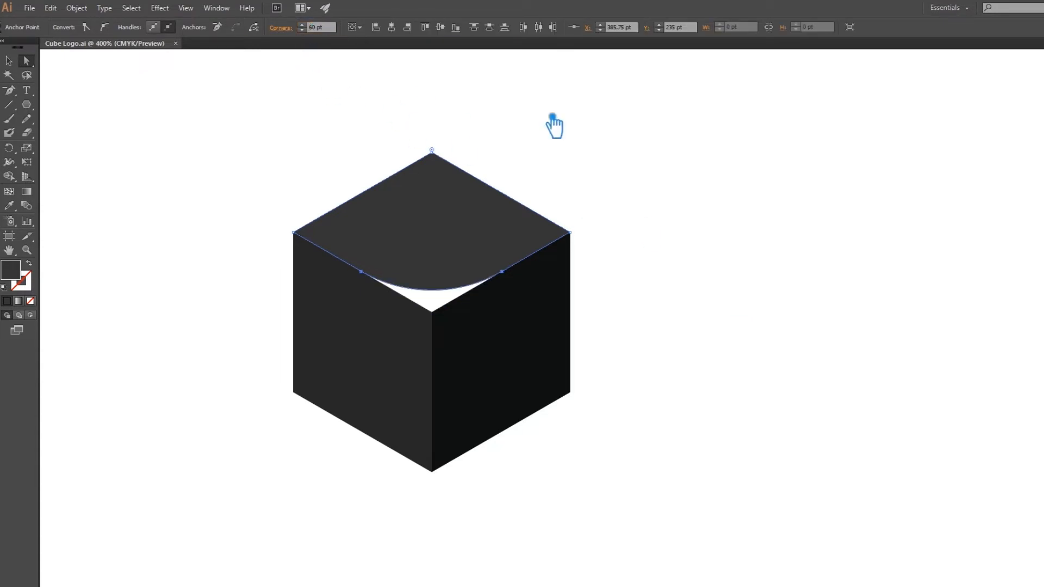
key("ctrl+z")
key("ctrl+z")
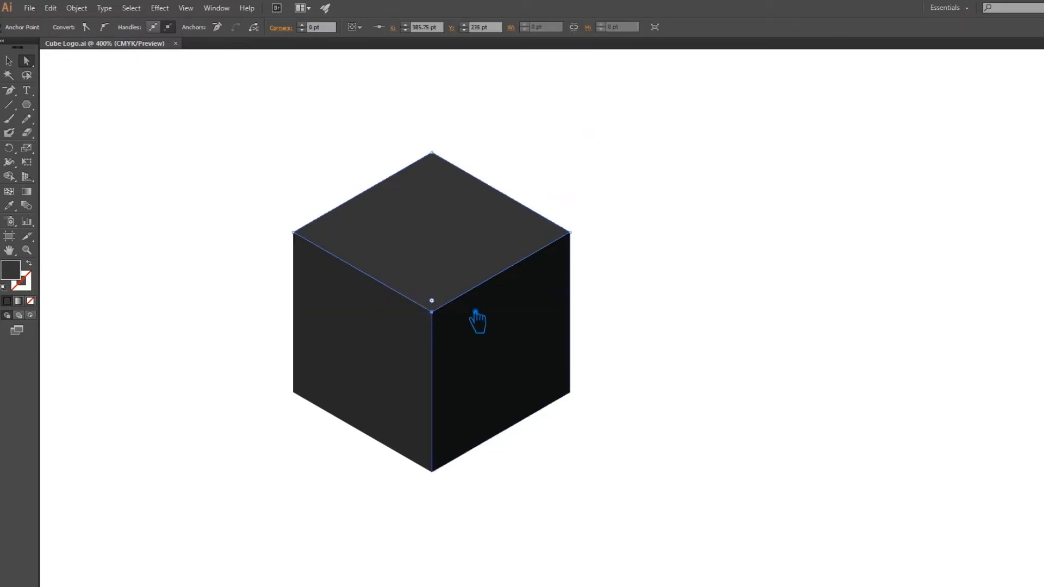
Try corner radii of 80 pt and 100 pt on the top face's corner at the cube's centre.
left_click(313, 27)
type("80")
key("Return")
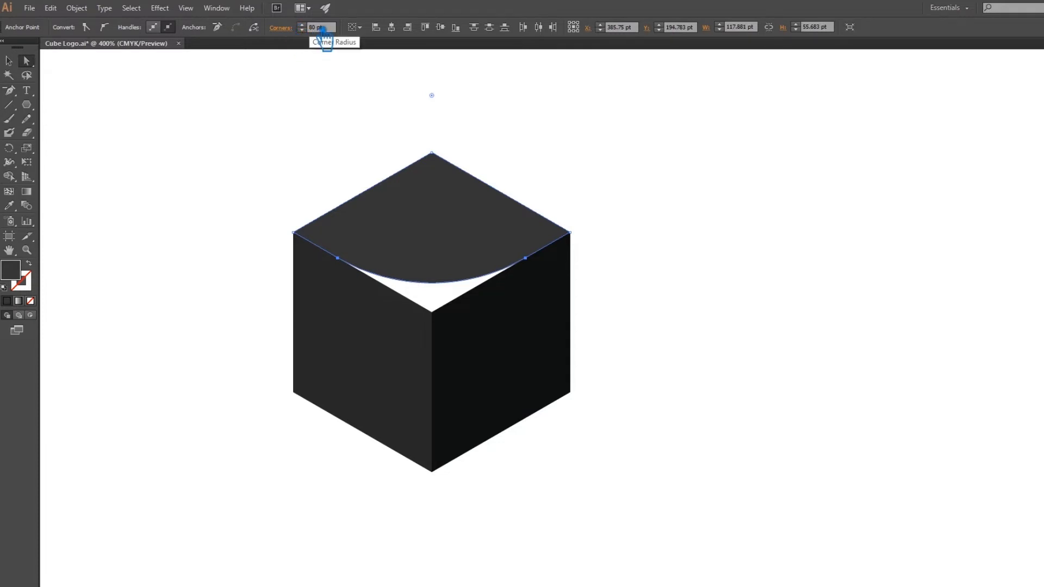
double_click(314, 27)
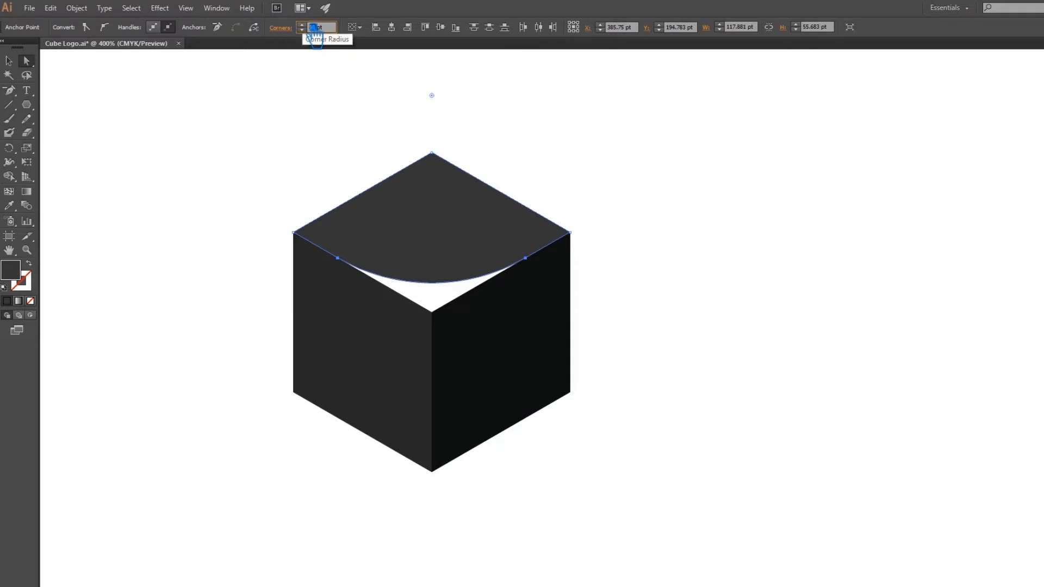
type("100")
key("Return")
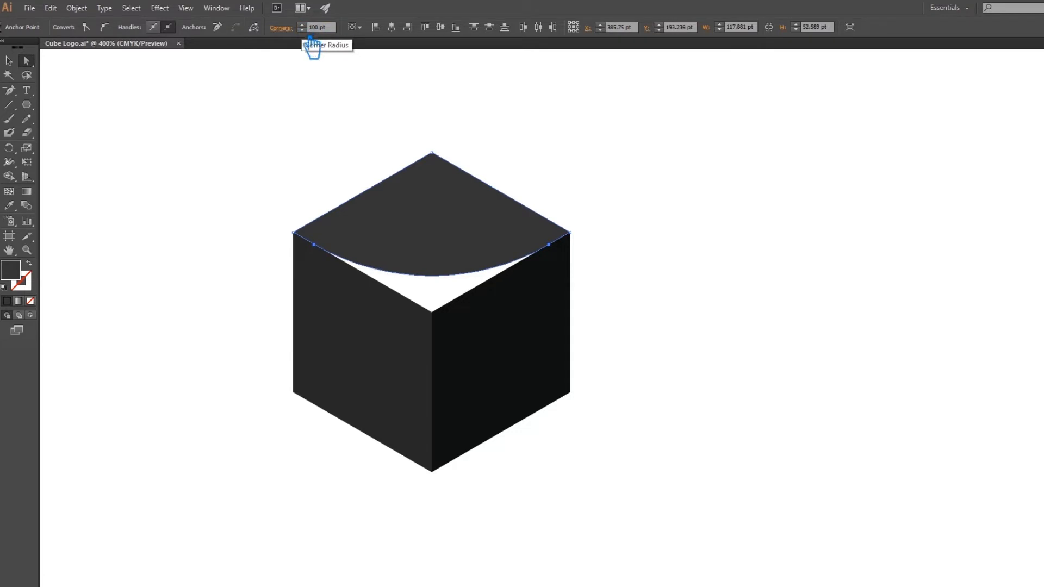
Try a 100 pt corner radius on the left face's corner at the cube's centre.
left_click(416, 327)
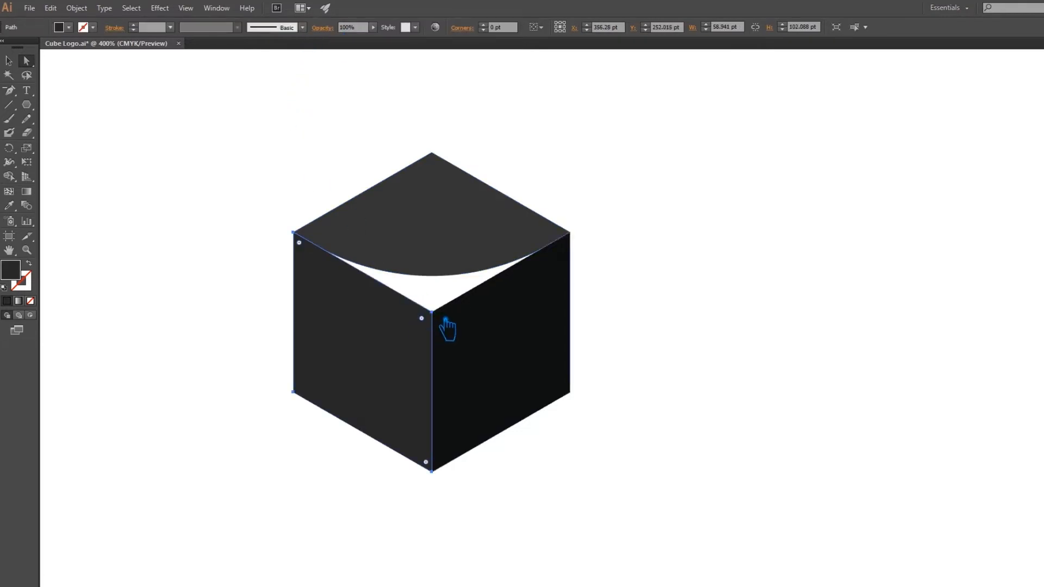
left_click(432, 313)
left_click(314, 28)
type("100")
key("Return")
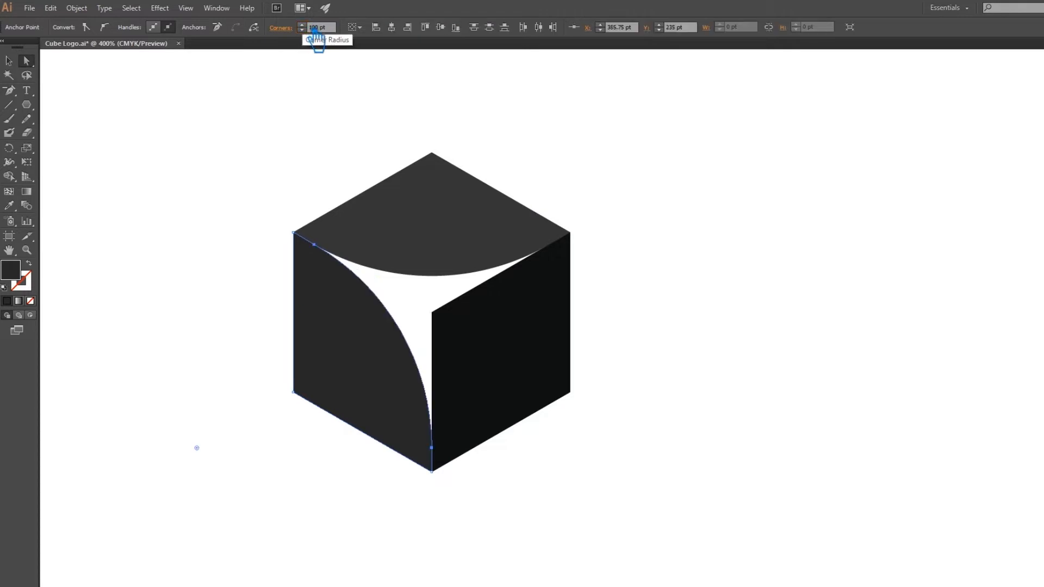
Undo the corner rounding on the cube's faces and clear the selection.
key("ctrl+z")
key("ctrl+z")
key("ctrl+z")
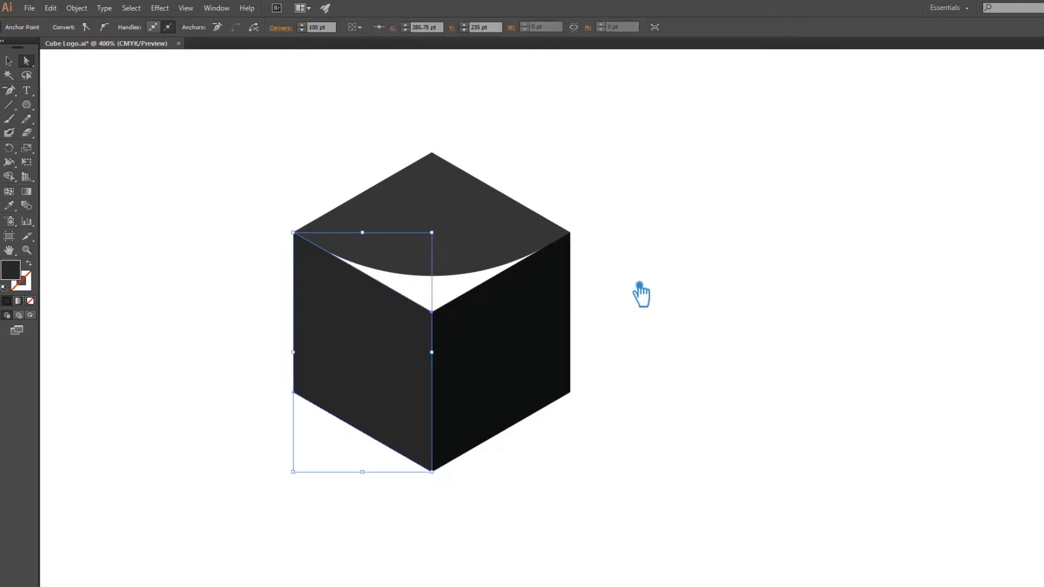
left_click(669, 273)
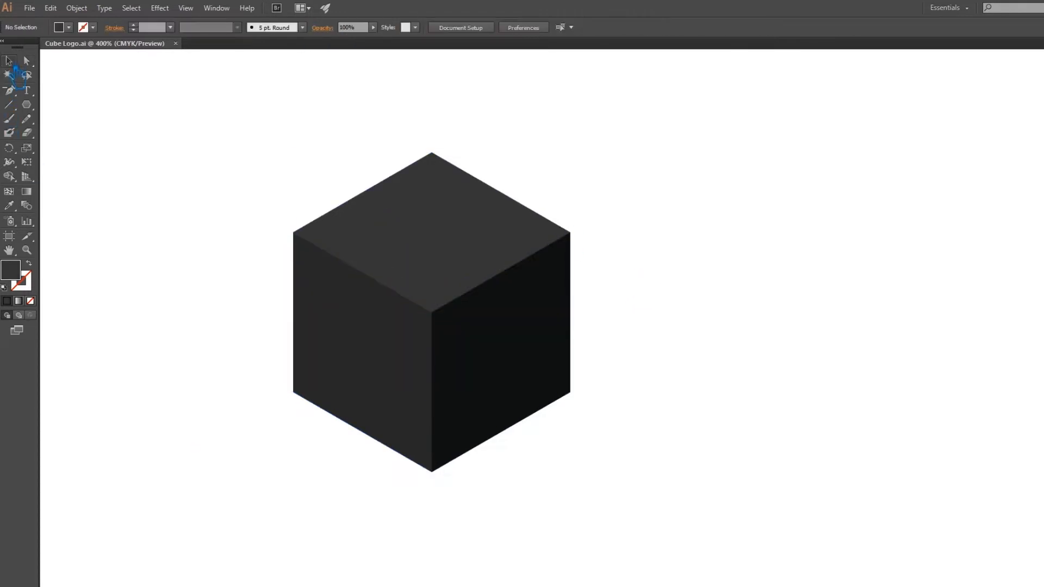
left_click_drag(606, 484, 680, 318)
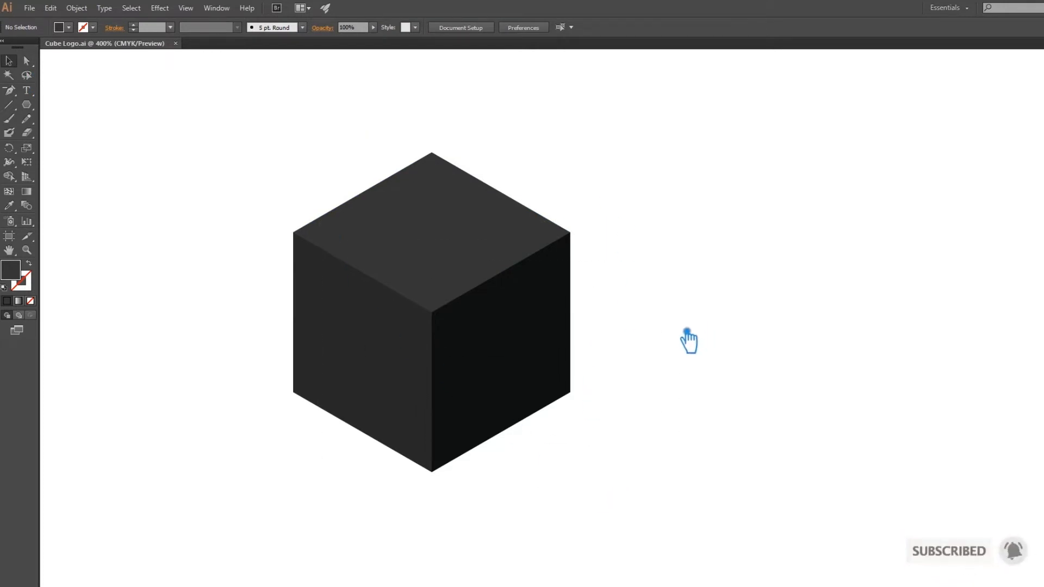
Round the uppermost corner of the cube's top face with a 20 pt corner radius.
key("a")
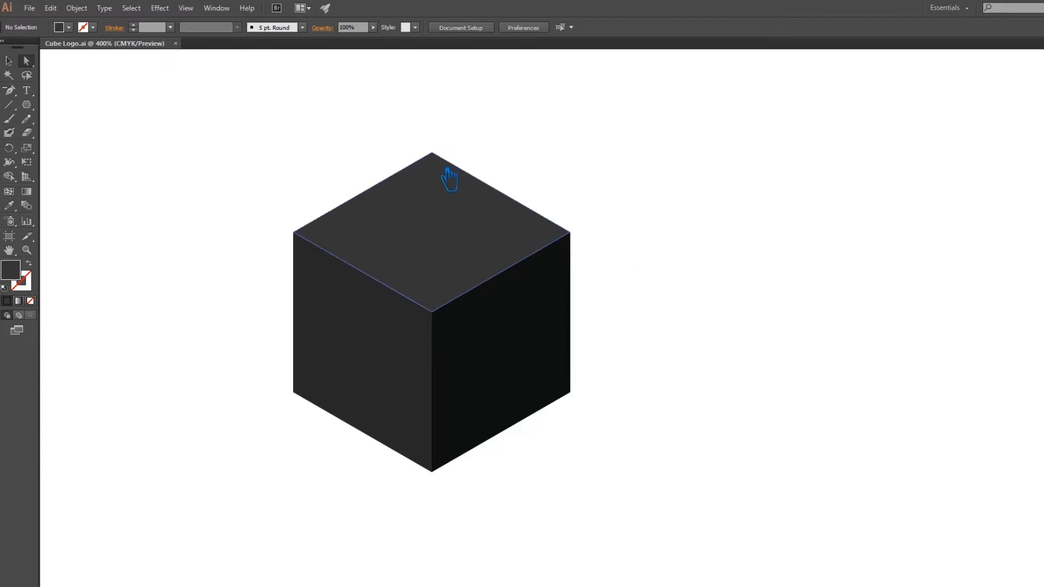
left_click(430, 152)
double_click(317, 28)
type("20")
key("Return")
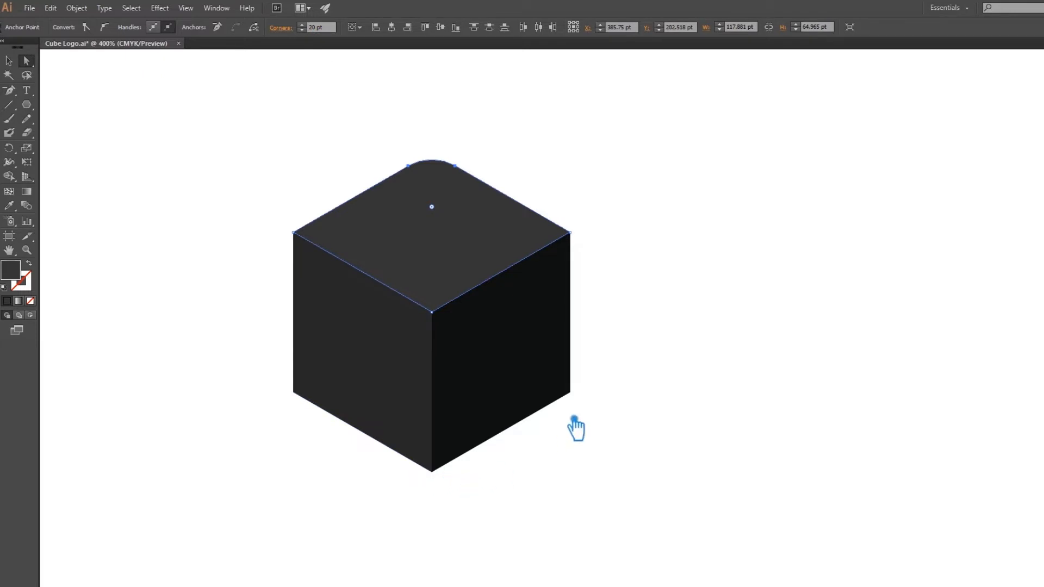
Round the outer lower corner of the cube's right face with a 20 pt corner radius.
left_click(579, 397)
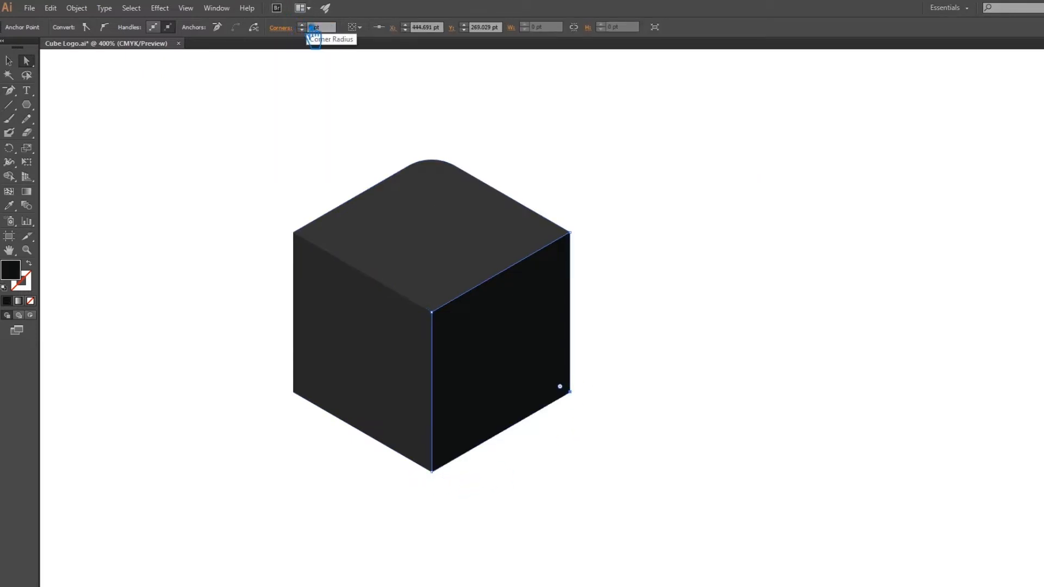
double_click(305, 28)
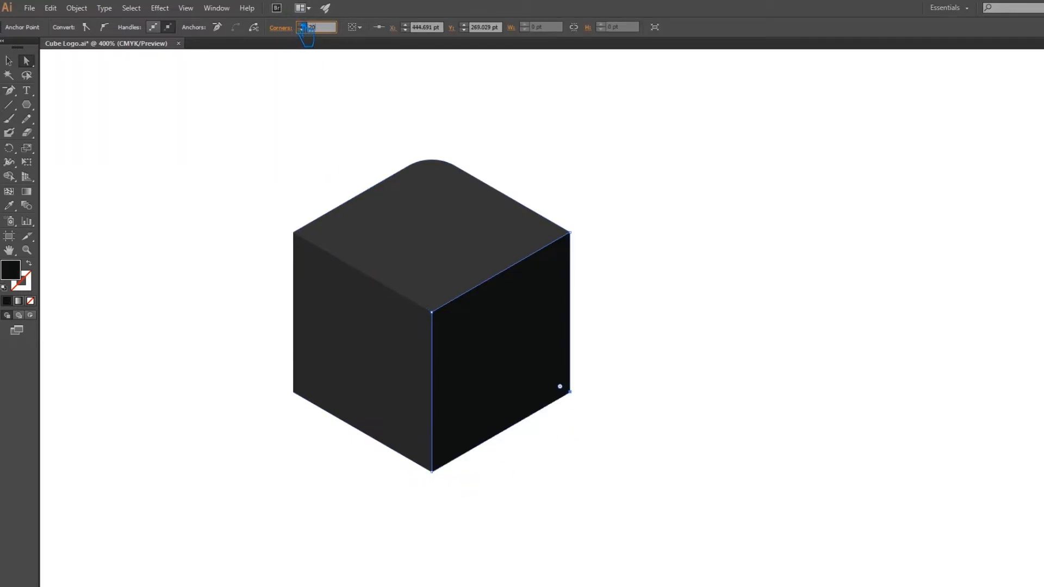
type("20")
key("Return")
Round the outer lower corner of the cube's left face with a 20 pt corner radius.
left_click(294, 392)
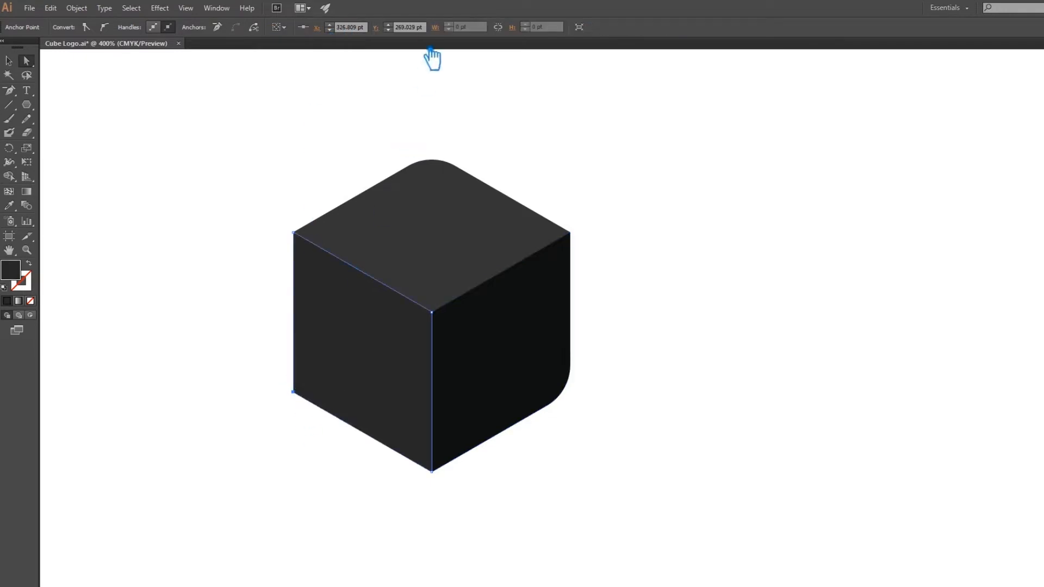
left_click(251, 155)
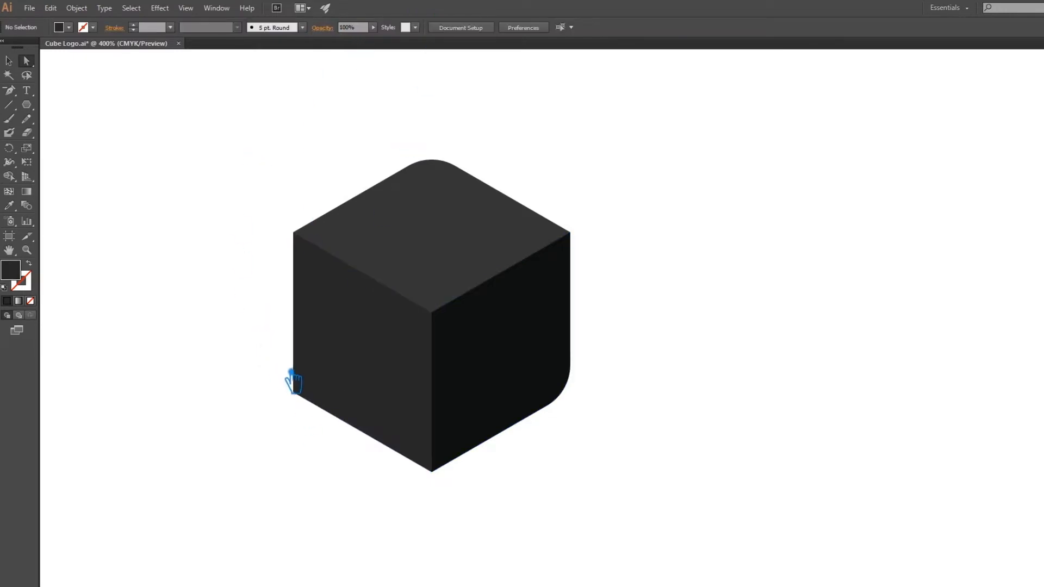
left_click(304, 395)
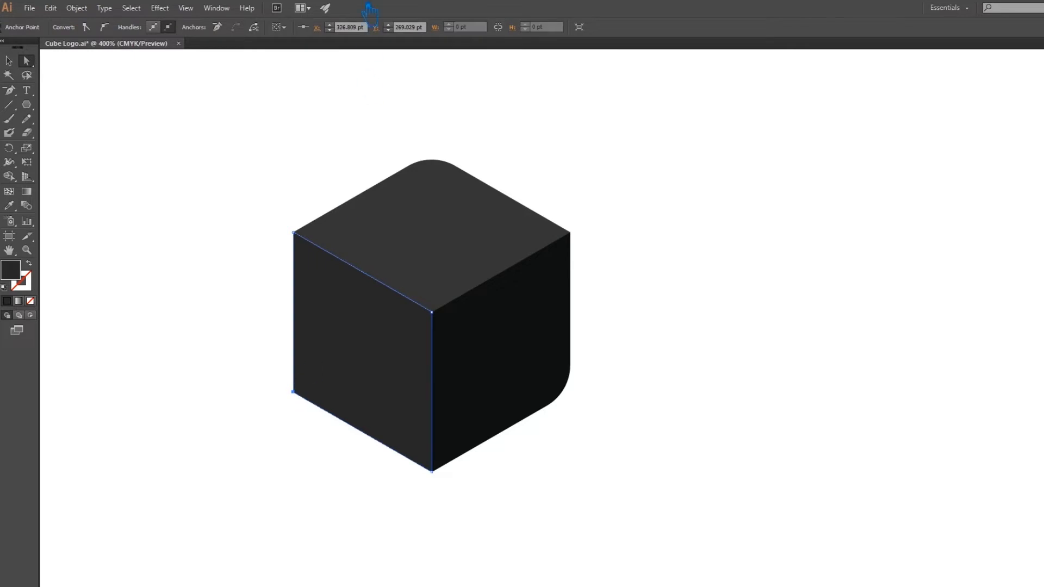
left_click(165, 167)
left_click(379, 395)
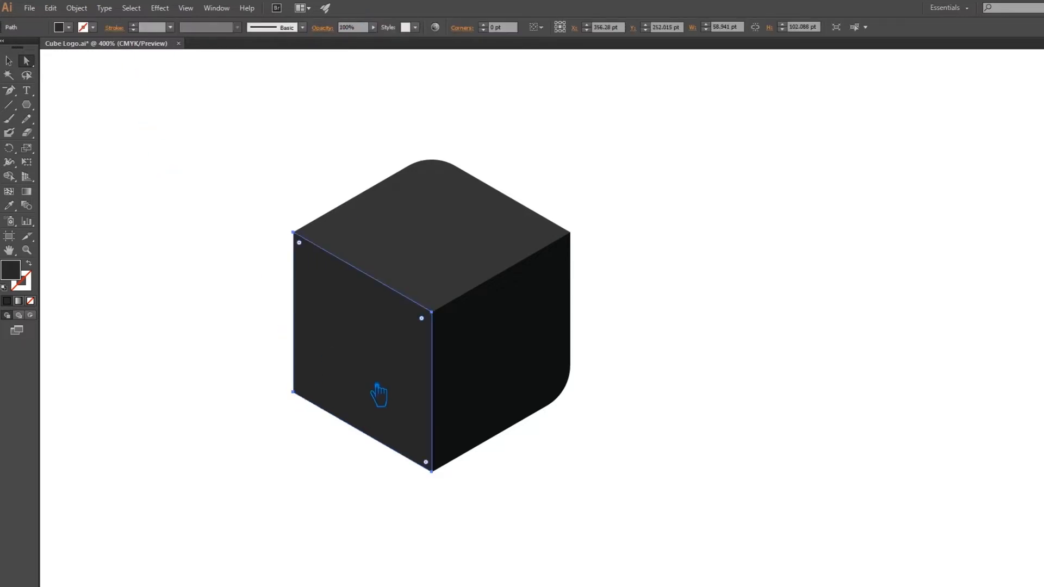
left_click(301, 397)
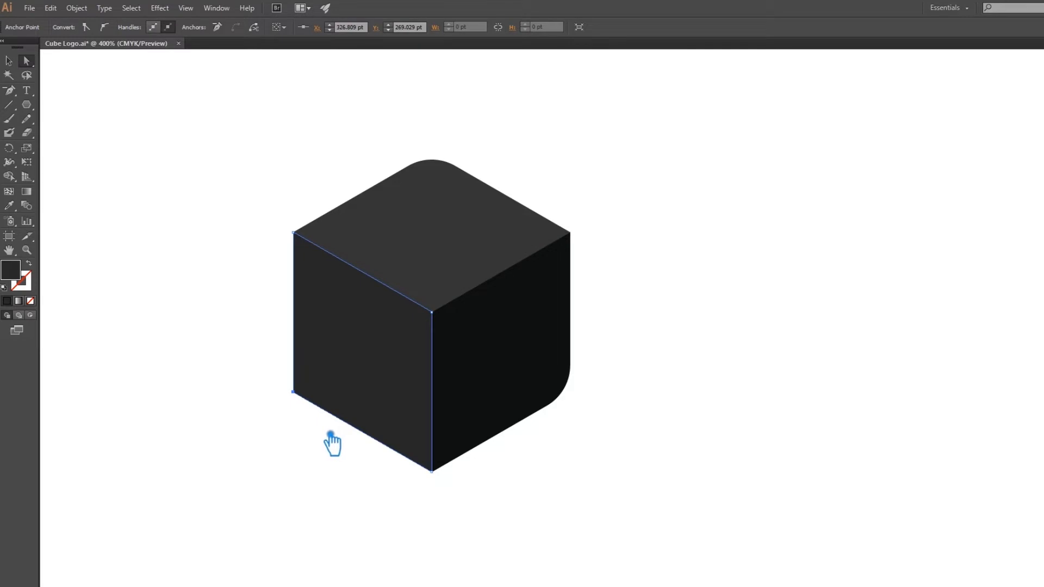
key("p")
key("a")
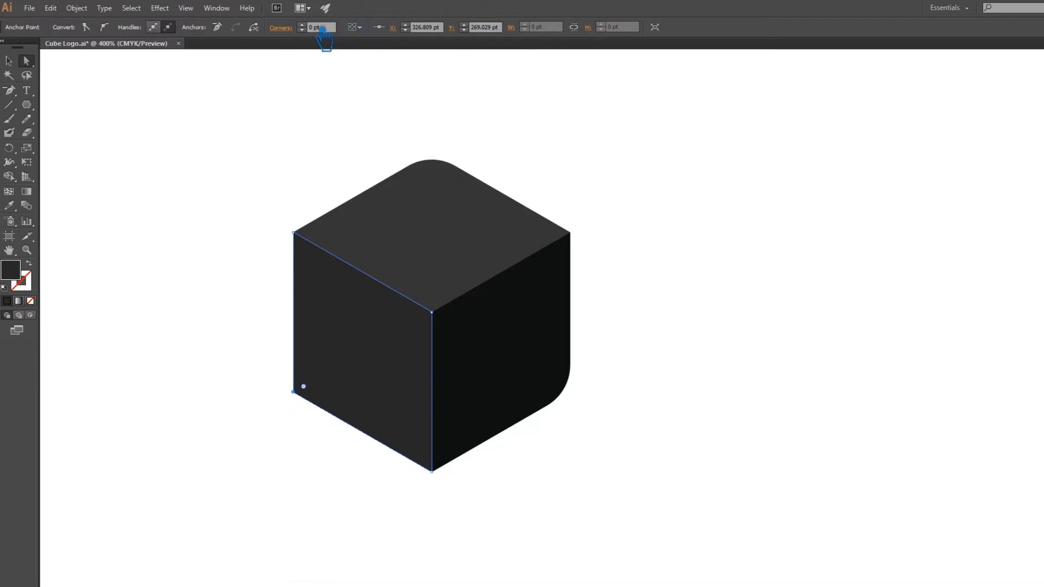
key("Return")
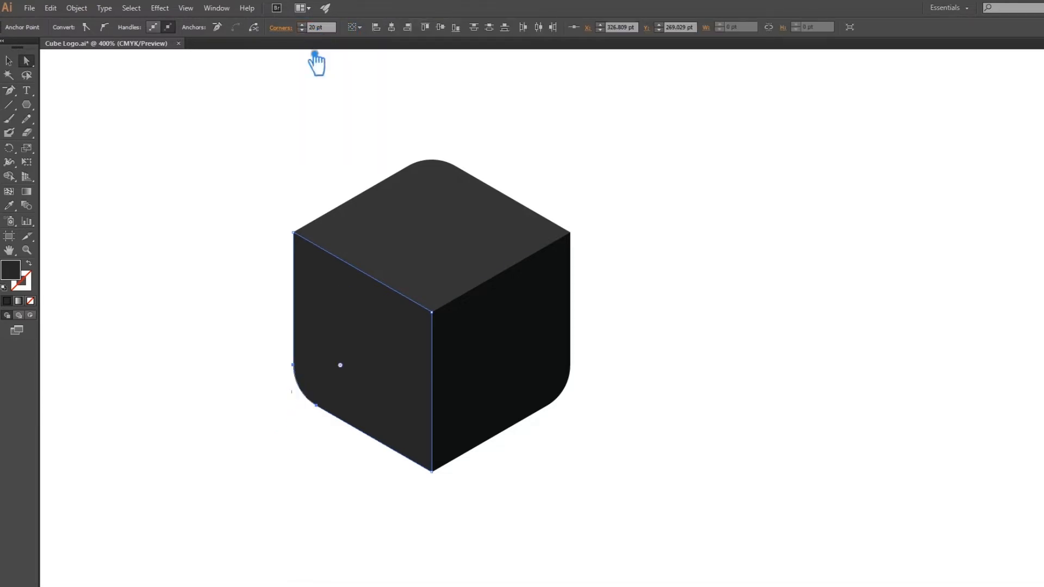
left_click(203, 254)
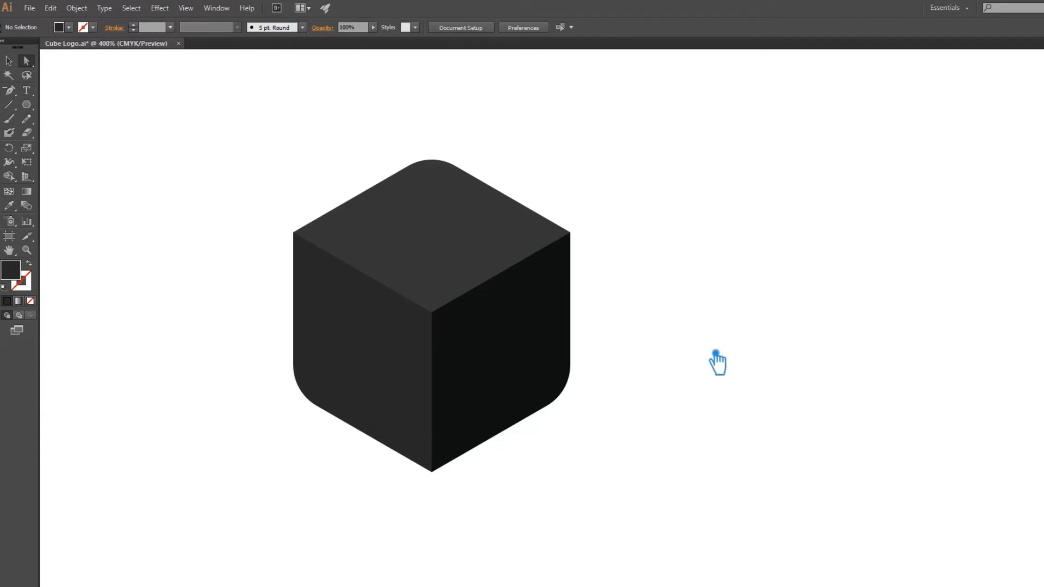
Group the cube's three faces and scale a copy down about its centre to about 47 by 53 pt.
left_click(9, 61)
left_click_drag(614, 496, 289, 189)
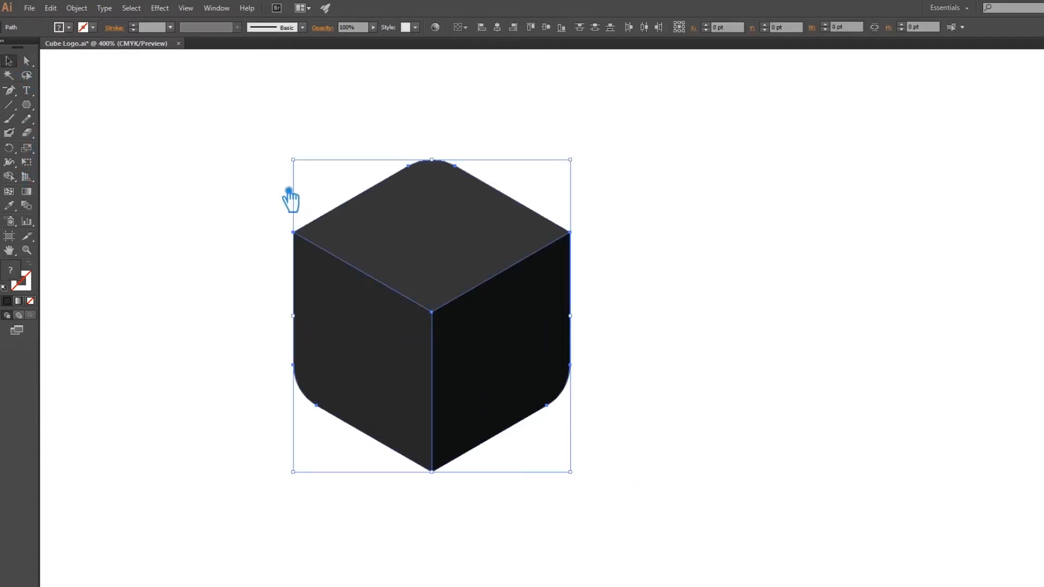
key("ctrl+g")
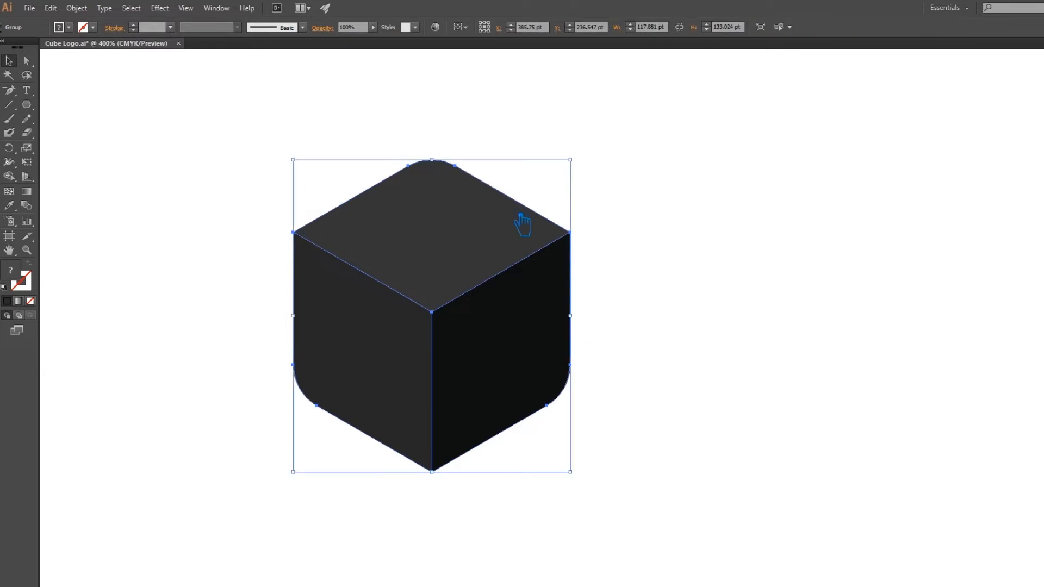
left_click_drag(583, 165, 498, 240)
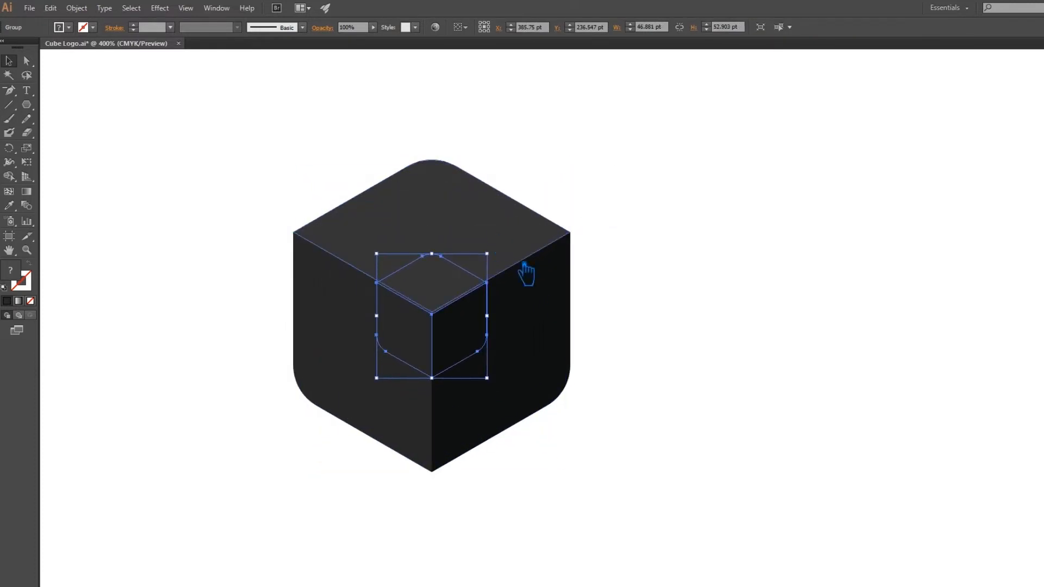
Align the small cube with the large cube so that their inner corners at the centre coincide.
left_click(652, 517)
left_click(449, 345)
left_click(488, 370)
left_click(594, 462)
left_click_drag(594, 462, 240, 168)
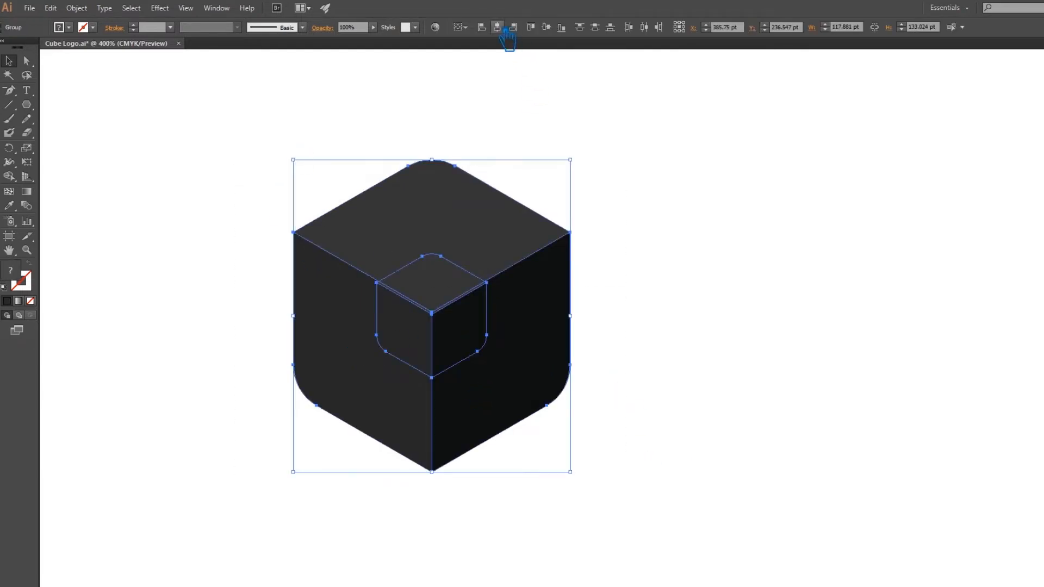
left_click(704, 280)
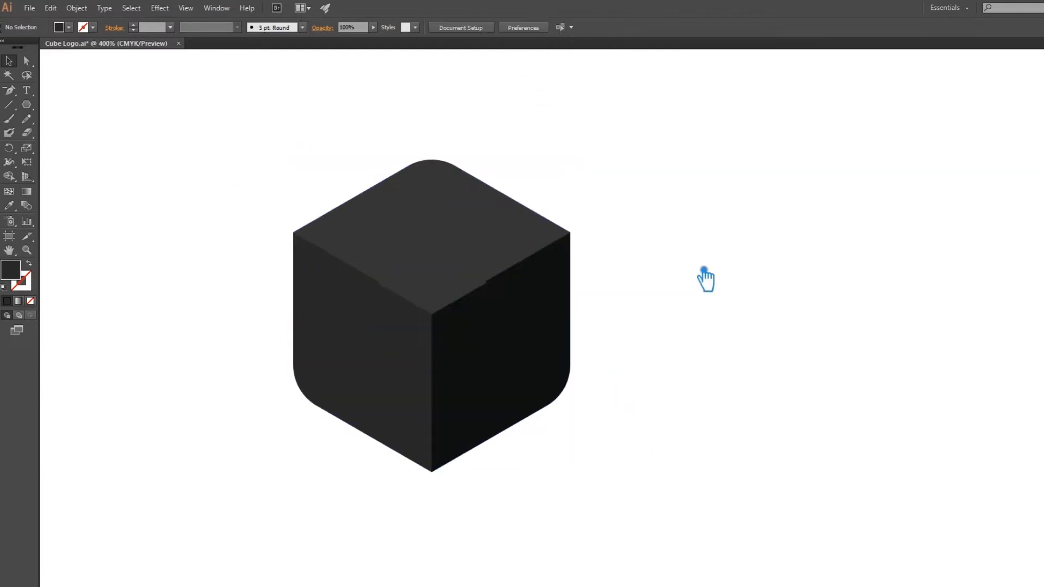
left_click(424, 285)
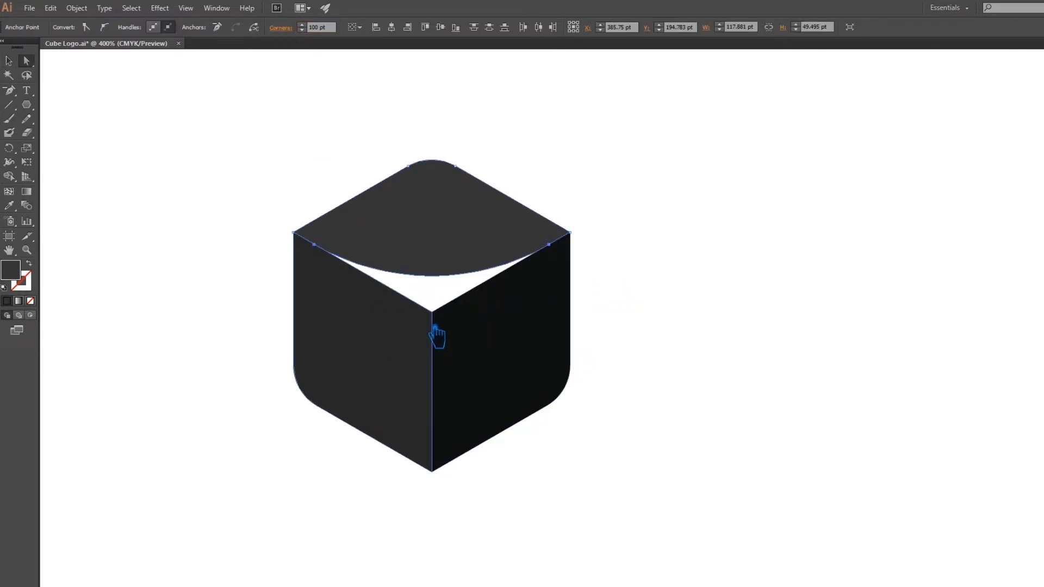
left_click(429, 330)
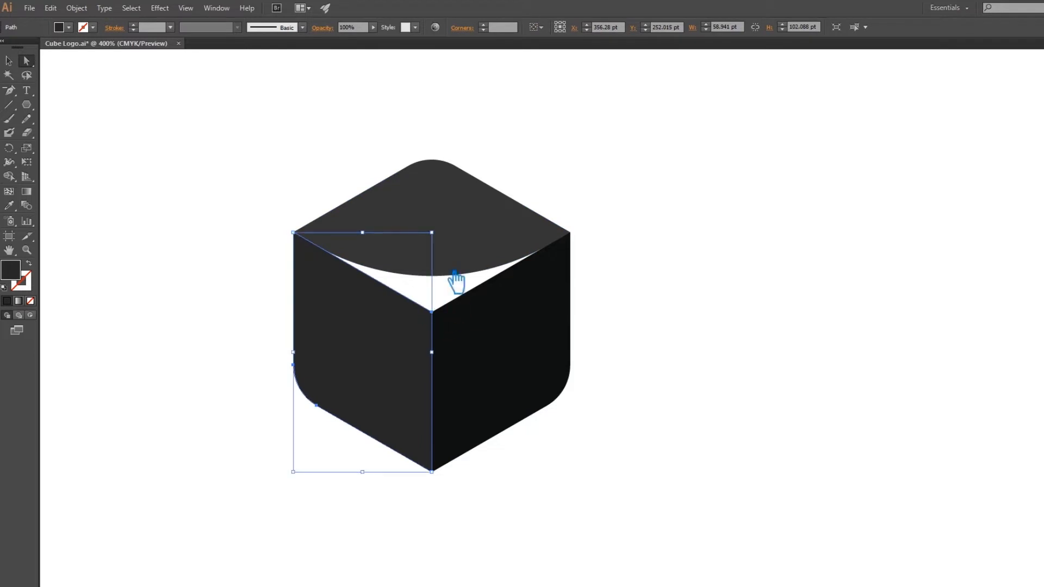
Undo the oversized rounding and give the top face's corner at the cube's centre a 50 pt corner radius.
key("ctrl+z")
left_click(331, 28)
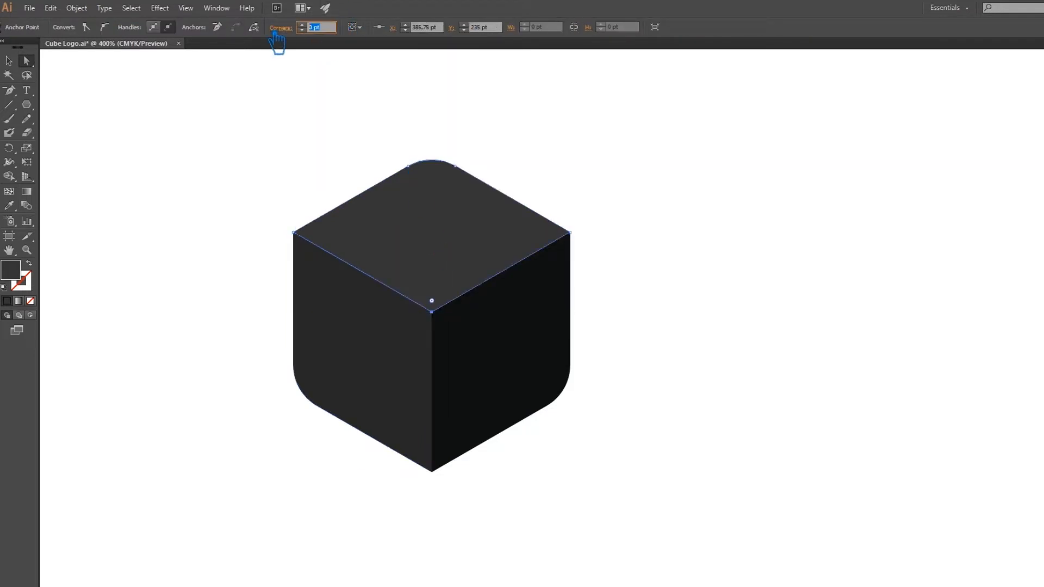
type("50")
key("Return")
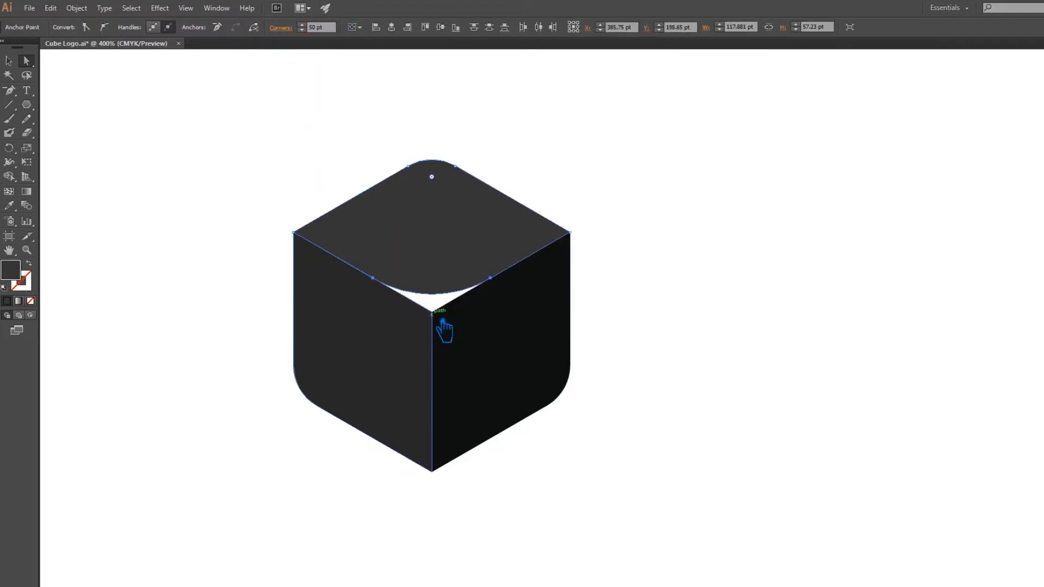
Round the left face's corner at the cube's centre with a 50 pt corner radius.
left_click(435, 314)
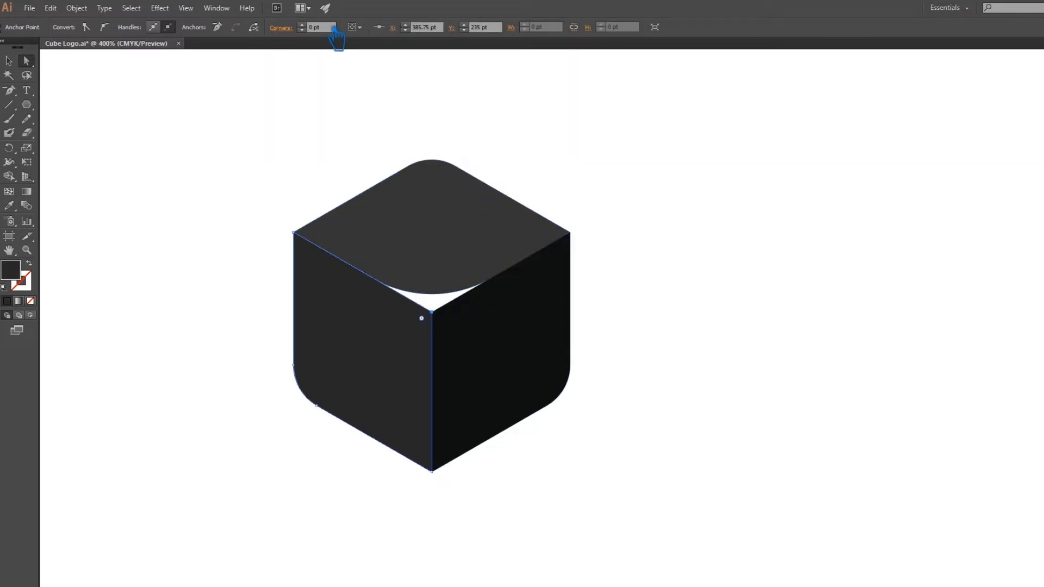
left_click(308, 28)
key("Return")
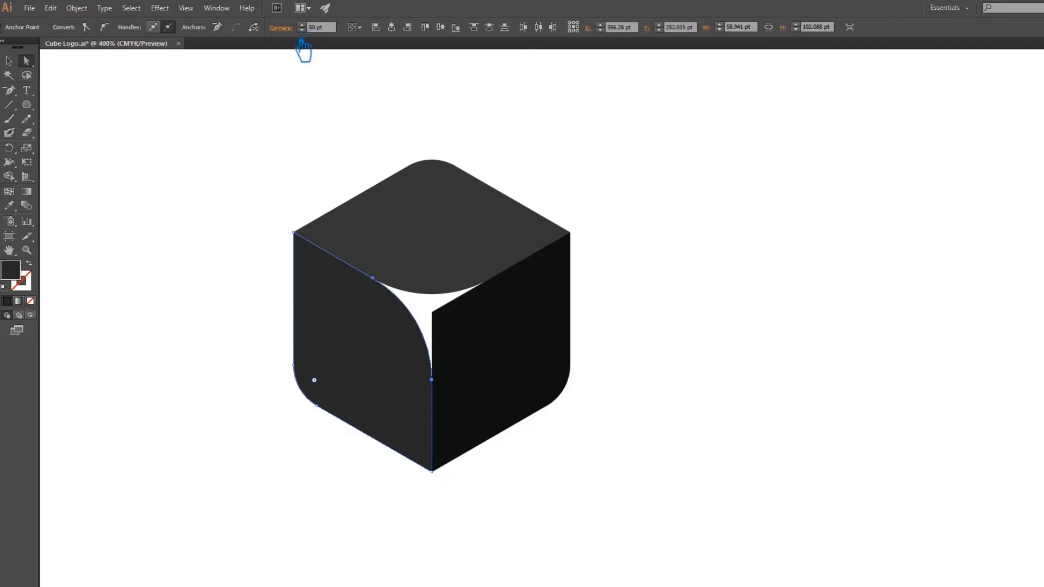
Round the right face's corner at the cube's centre with a 50 pt corner radius.
left_click(442, 321)
left_click(441, 319)
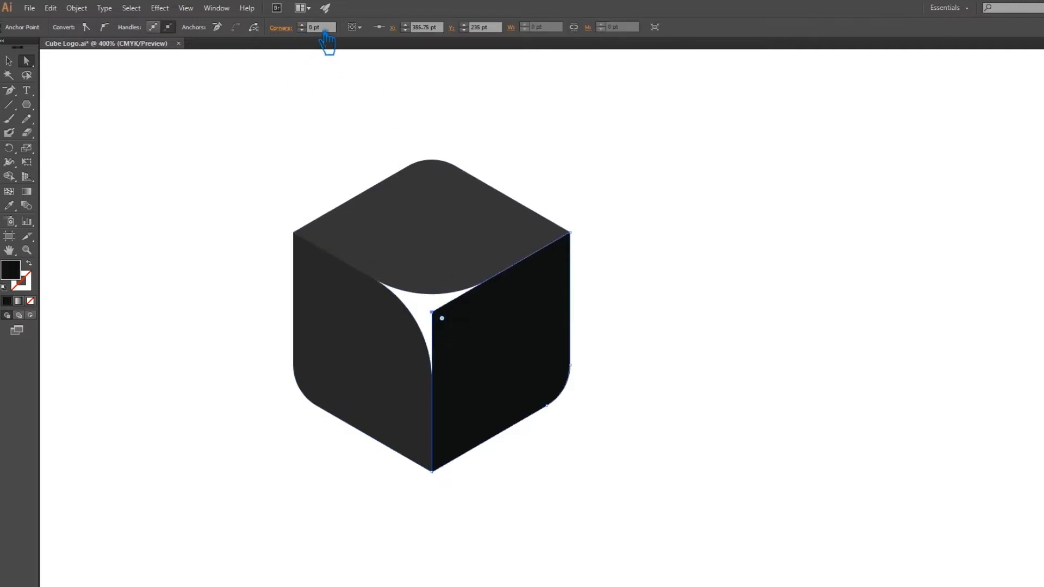
left_click_drag(328, 30, 273, 28)
key("Return")
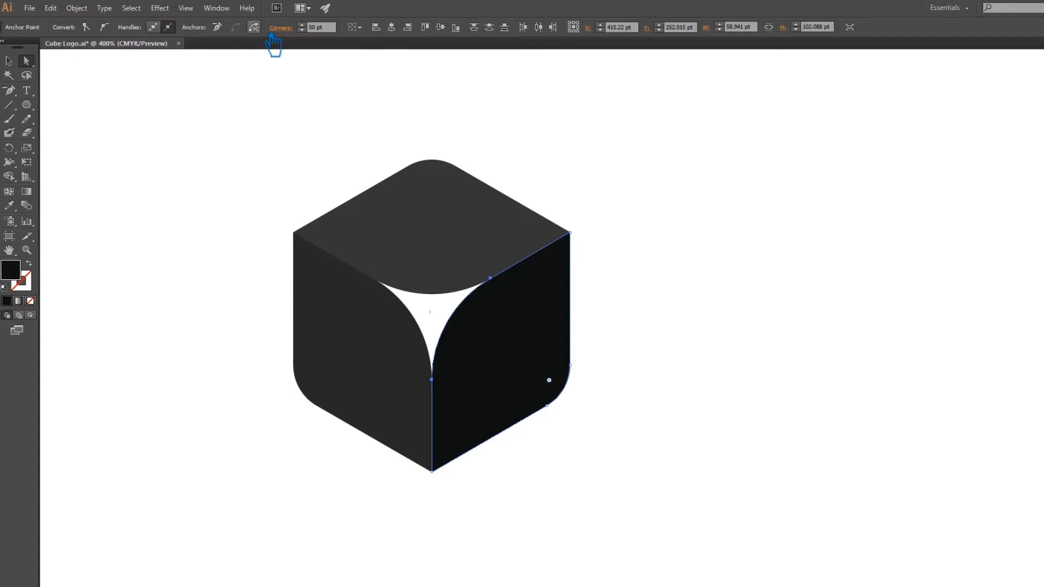
Group the three rounded faces and scale down a copy of the cube about its centre.
left_click(9, 61)
left_click(182, 154)
left_click_drag(596, 494, 183, 169)
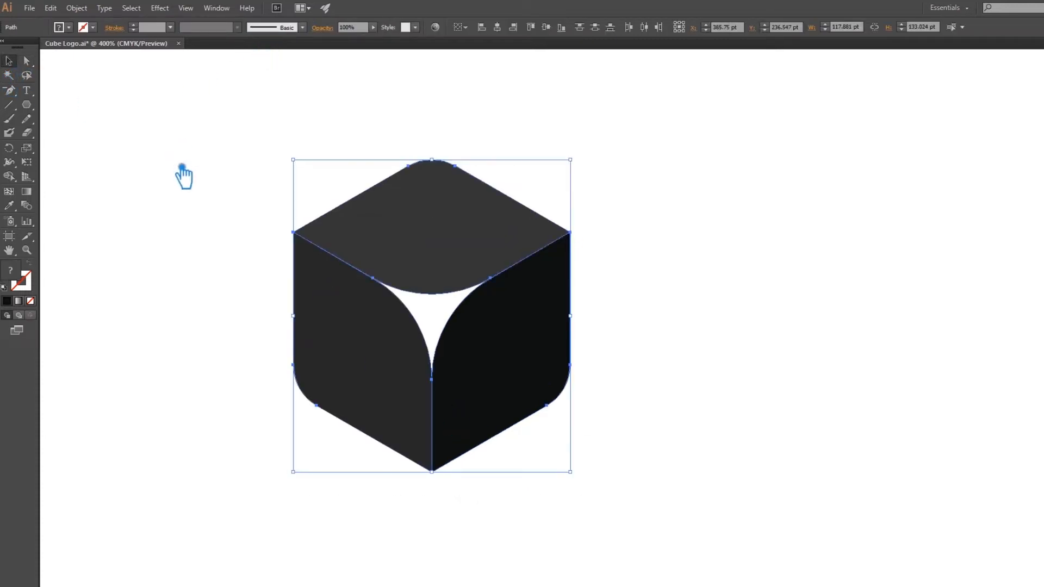
key("ctrl+g")
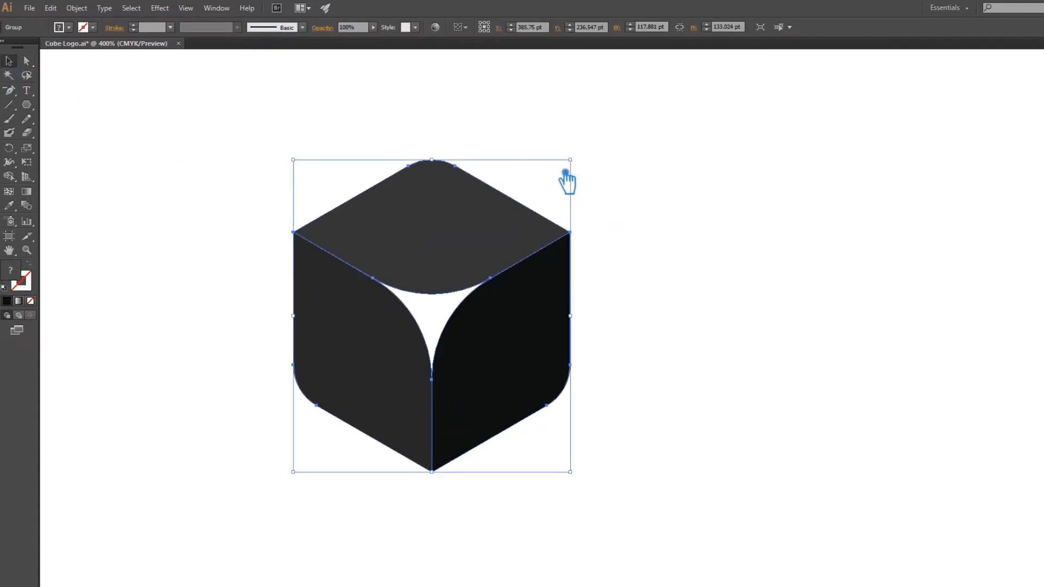
left_click_drag(570, 161, 478, 256)
left_click(460, 238)
Group the large and small cubes together and move the group left to about X 345 pt.
left_click(669, 280)
left_click_drag(450, 485, 42, 175)
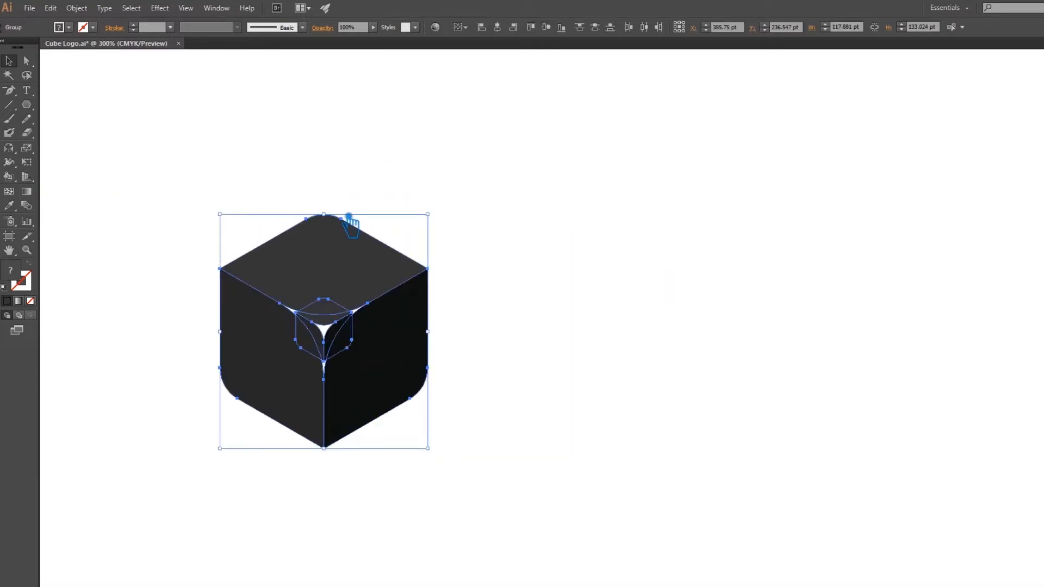
key("ctrl+g")
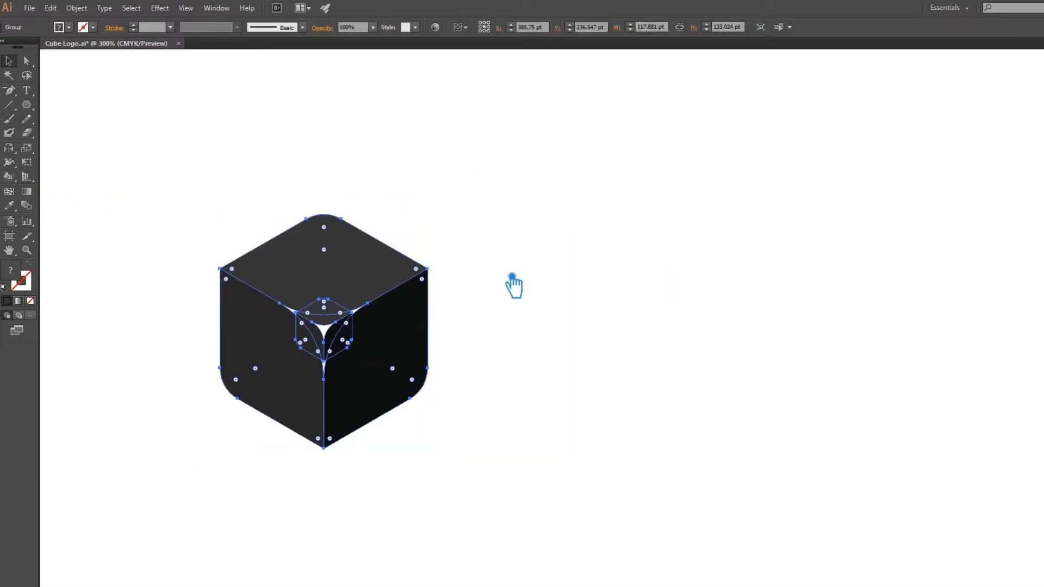
left_click_drag(395, 361, 324, 361)
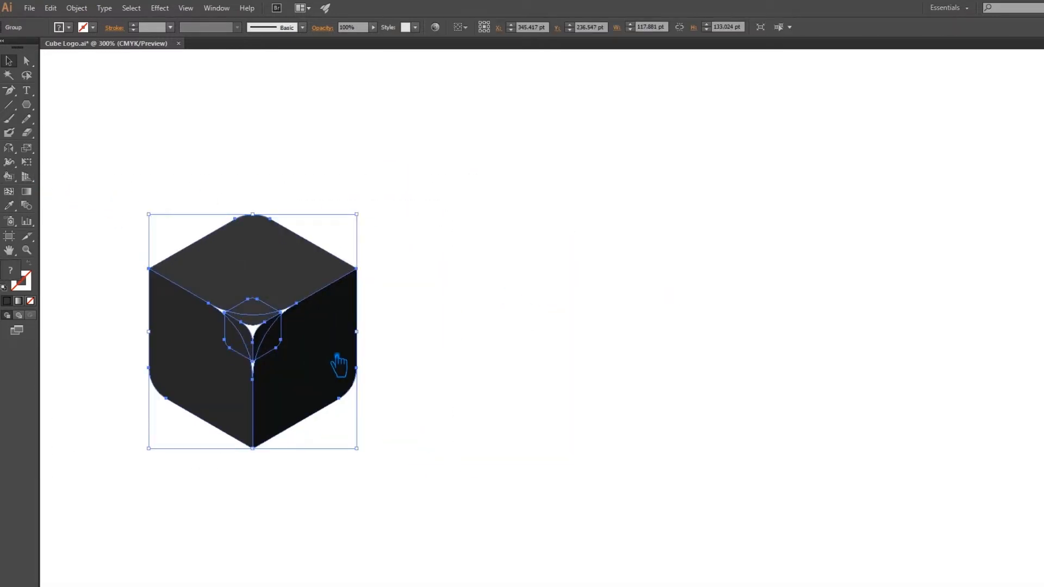
left_click(498, 360)
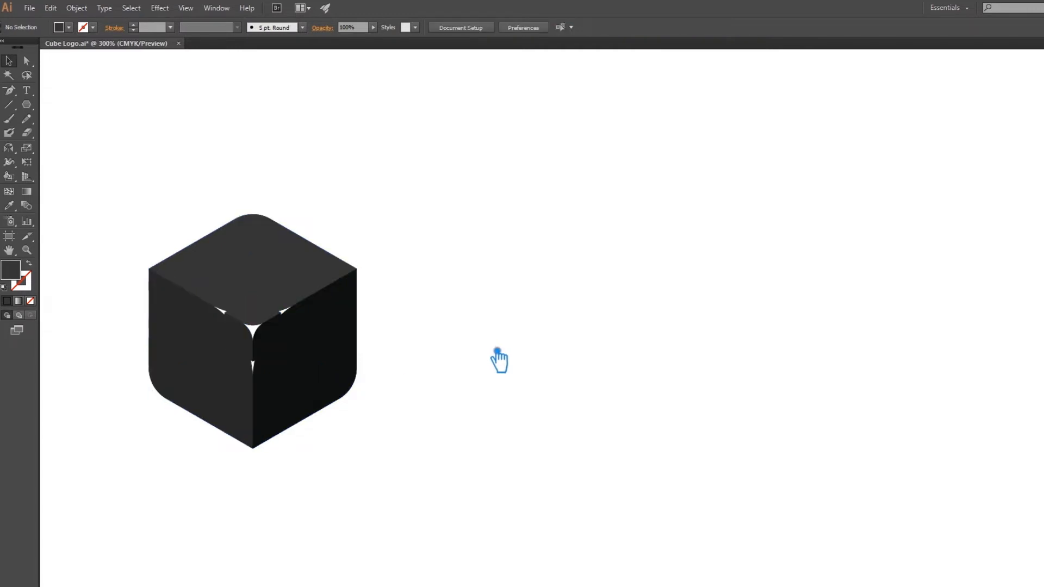
Place a copy of the cube group to the right of the original and ungroup the copy.
left_click_drag(294, 380, 585, 390)
left_click(689, 417)
left_click_drag(706, 441, 669, 443)
right_click(576, 375)
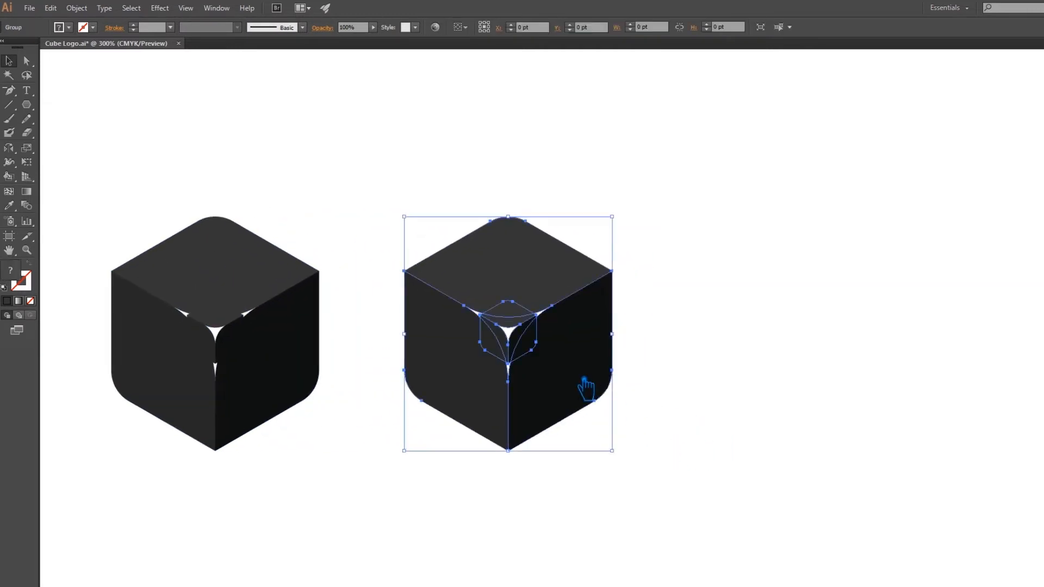
left_click(608, 441)
left_click(698, 403)
Try a 117.88 pt corner radius on the inner corner of the duplicate cube's large left face, and undo it.
key("a")
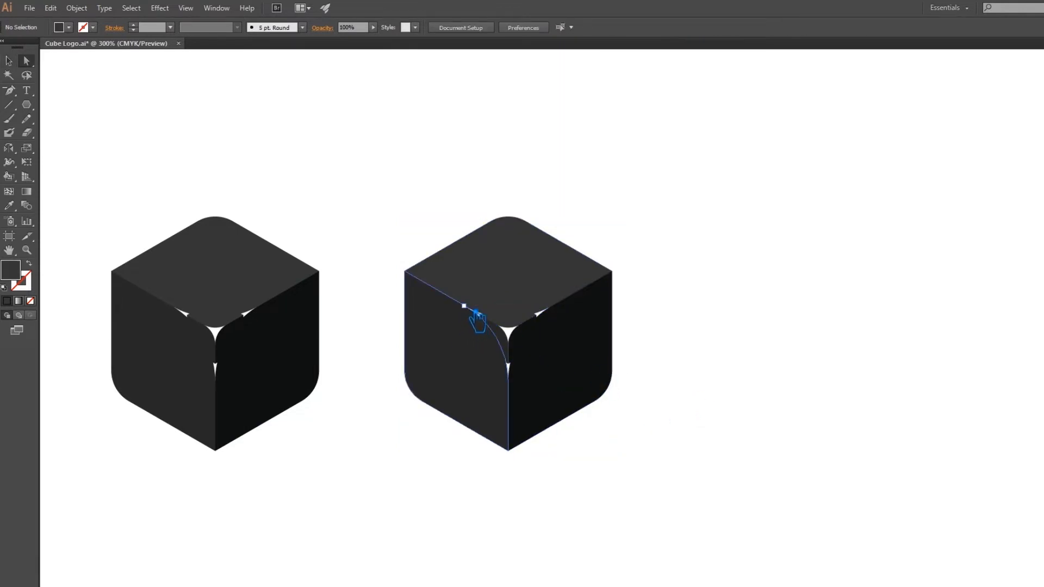
left_click(478, 313)
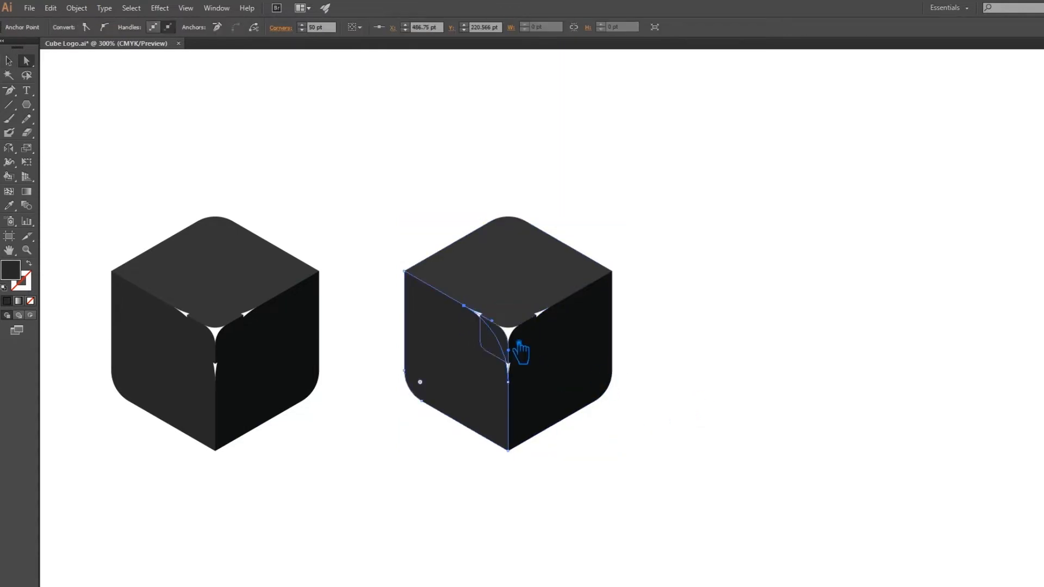
left_click(114, 122)
left_click(471, 381)
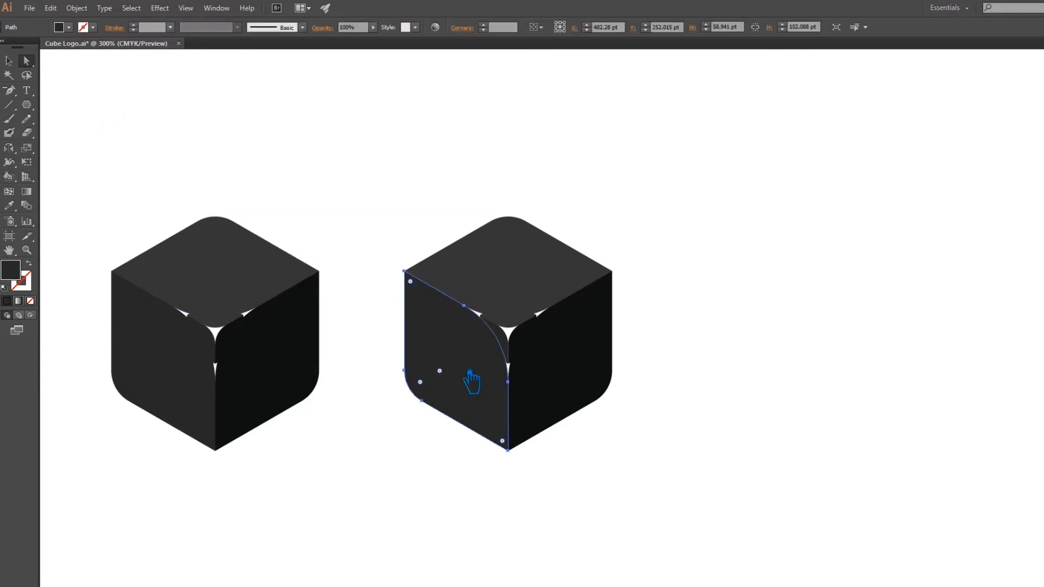
left_click(478, 316)
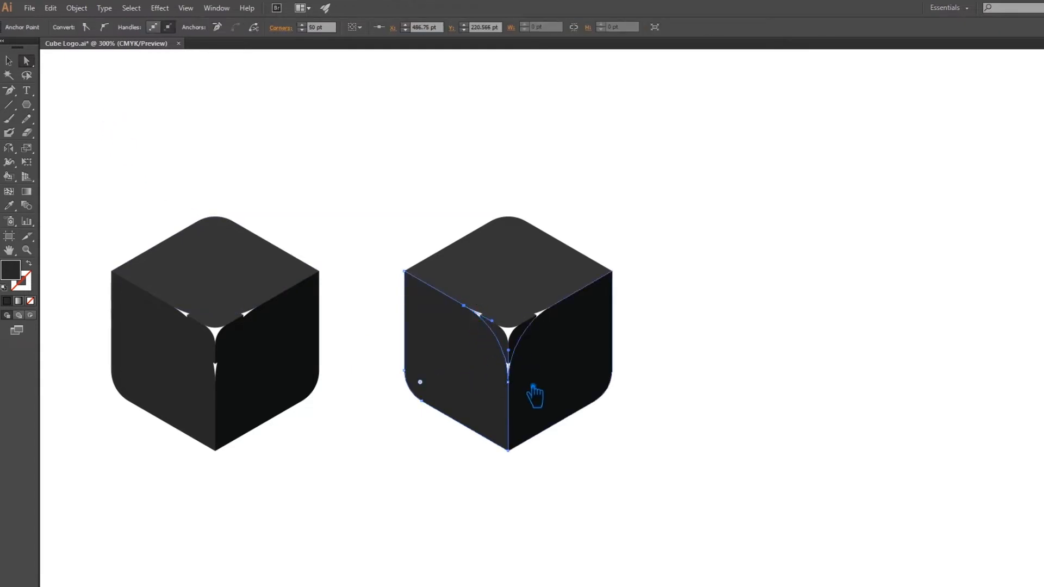
left_click(514, 385, "shift")
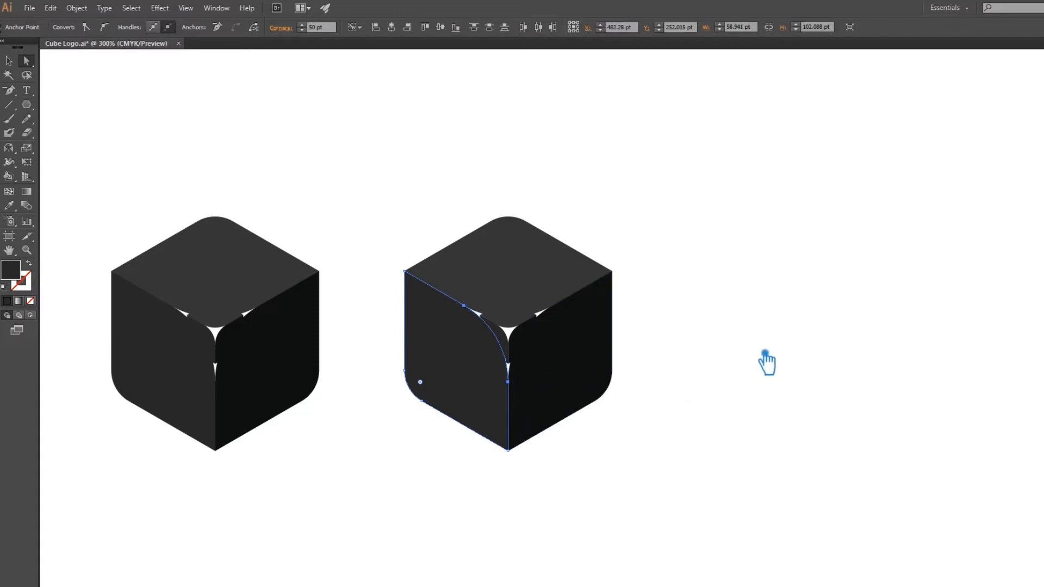
left_click(323, 27)
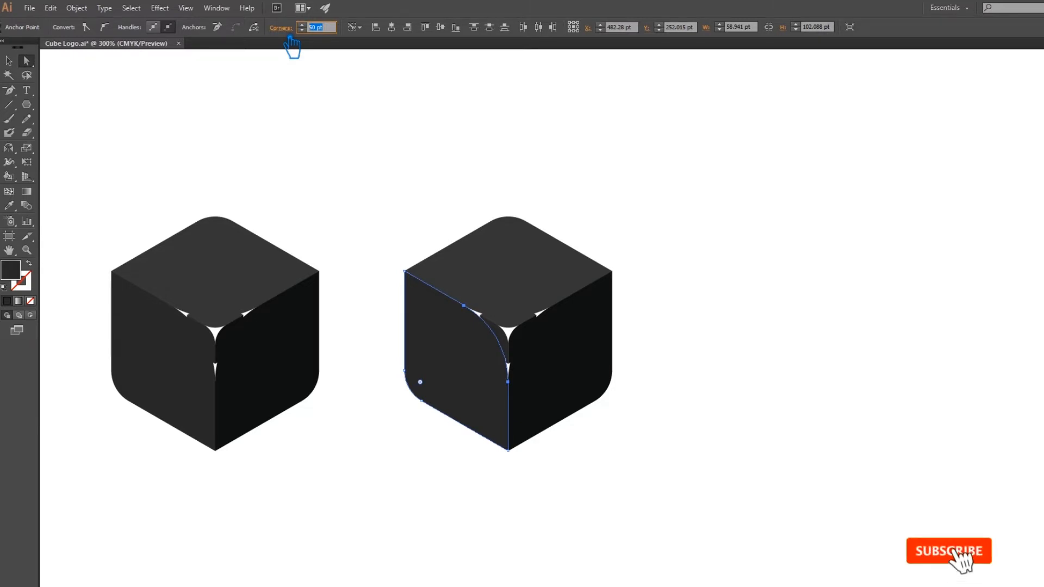
type("200")
key("Return")
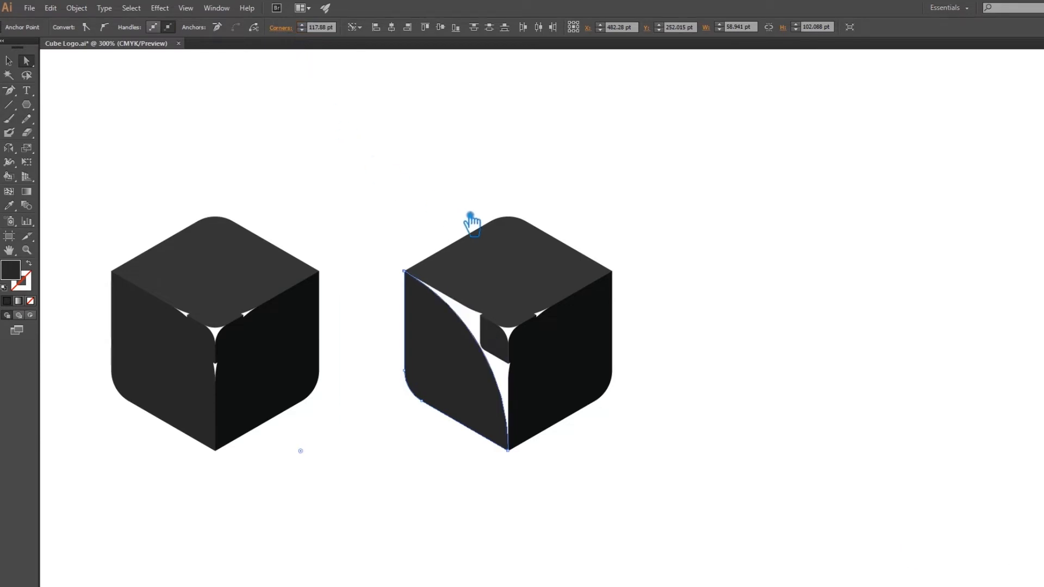
key("ctrl+z")
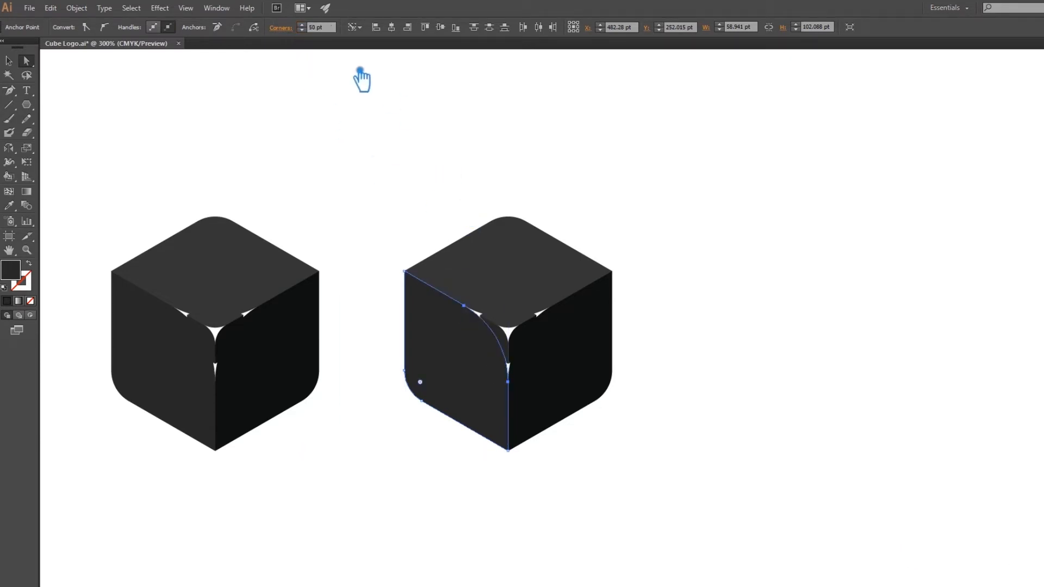
Set the inner corner radius of the duplicate cube's large left and top faces to 100 pt.
left_click_drag(340, 32, 284, 28)
type("100")
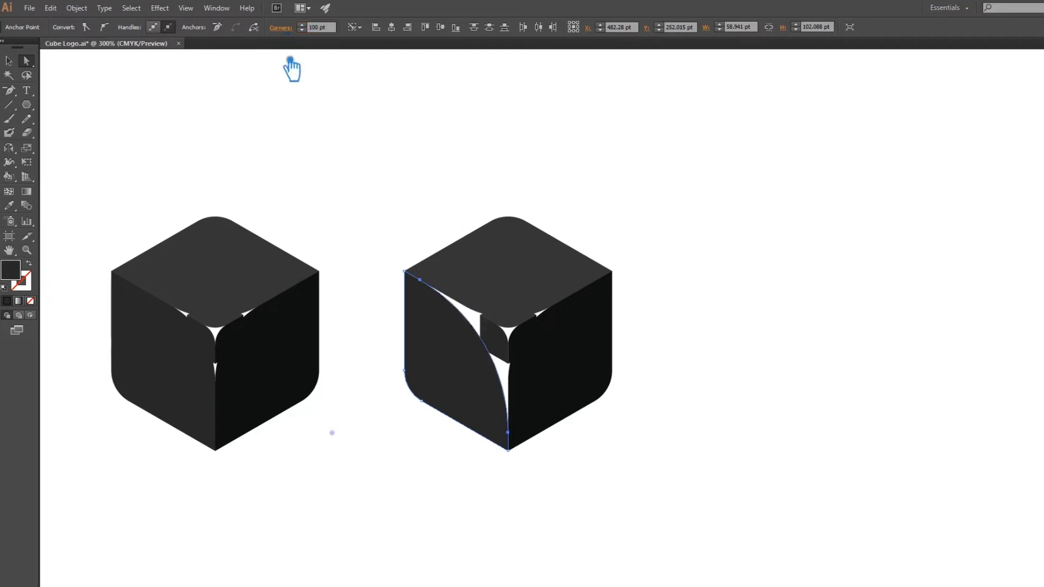
left_click(508, 303)
left_click(499, 311)
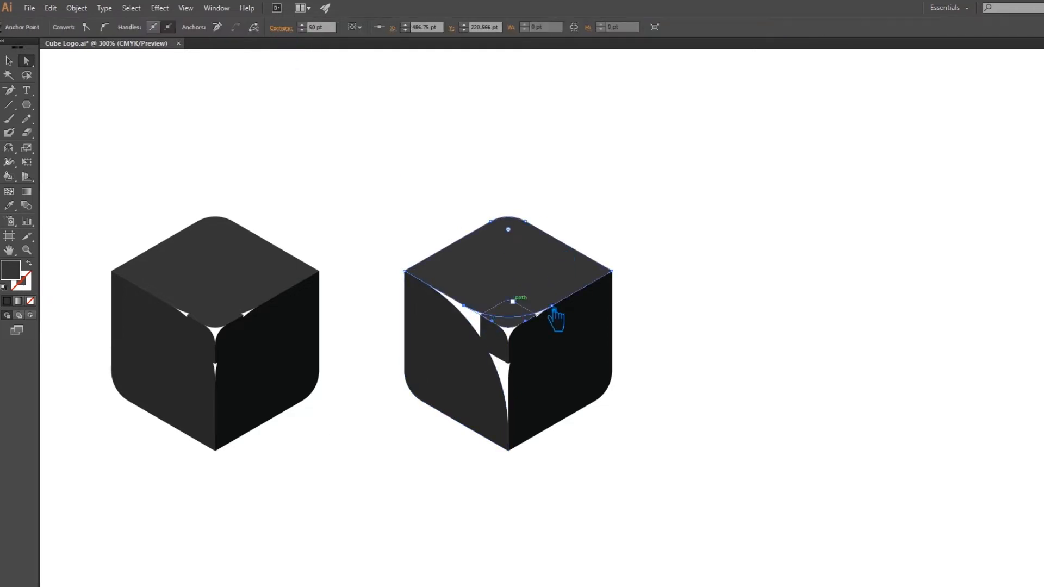
left_click(552, 306, "shift")
left_click(327, 28)
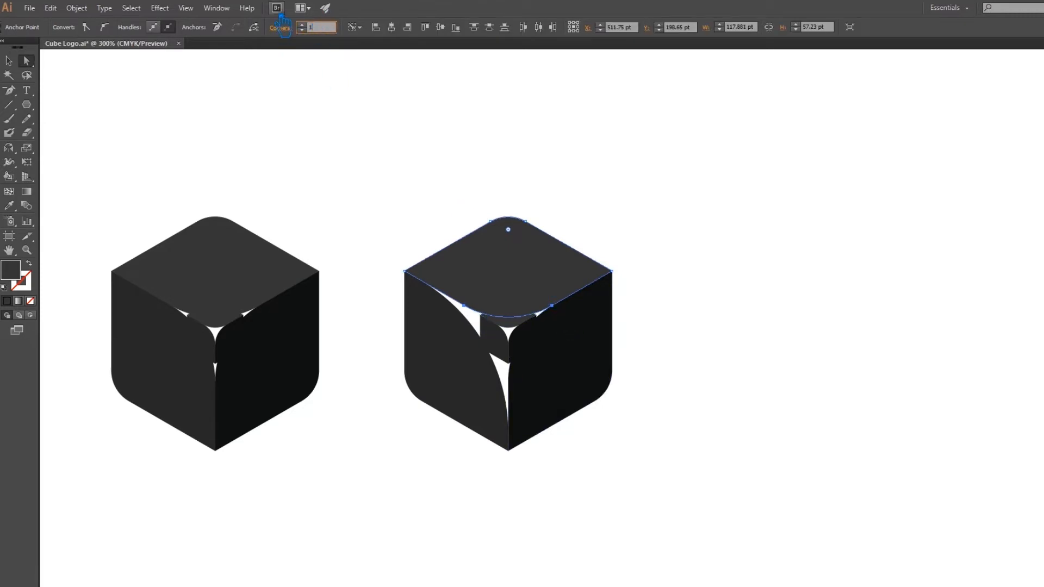
type("100")
key("Return")
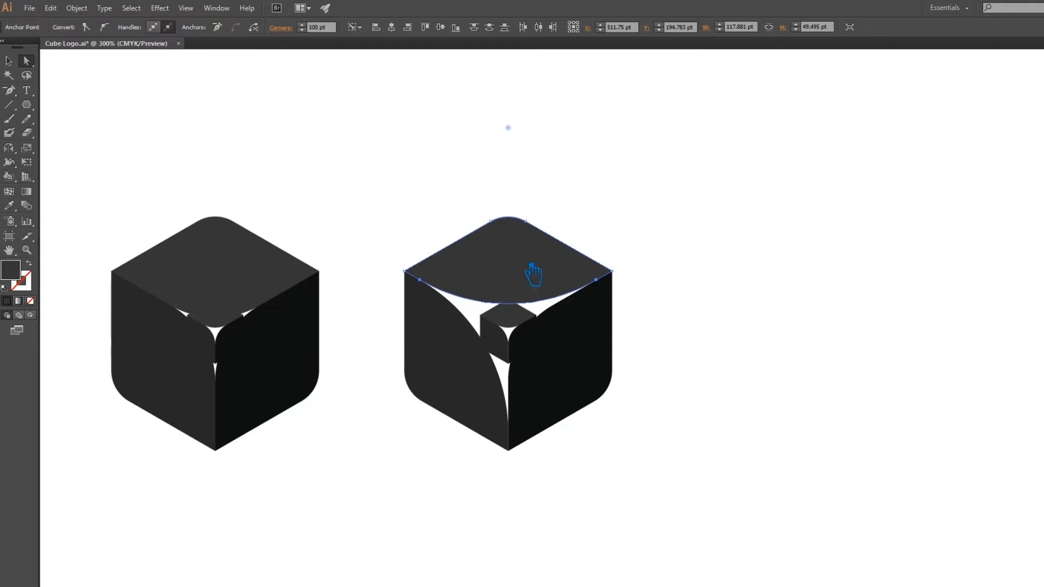
Set the inner corner radius of the duplicate cube's large right face to 100 pt and deselect it.
left_click(560, 416)
left_click(518, 387)
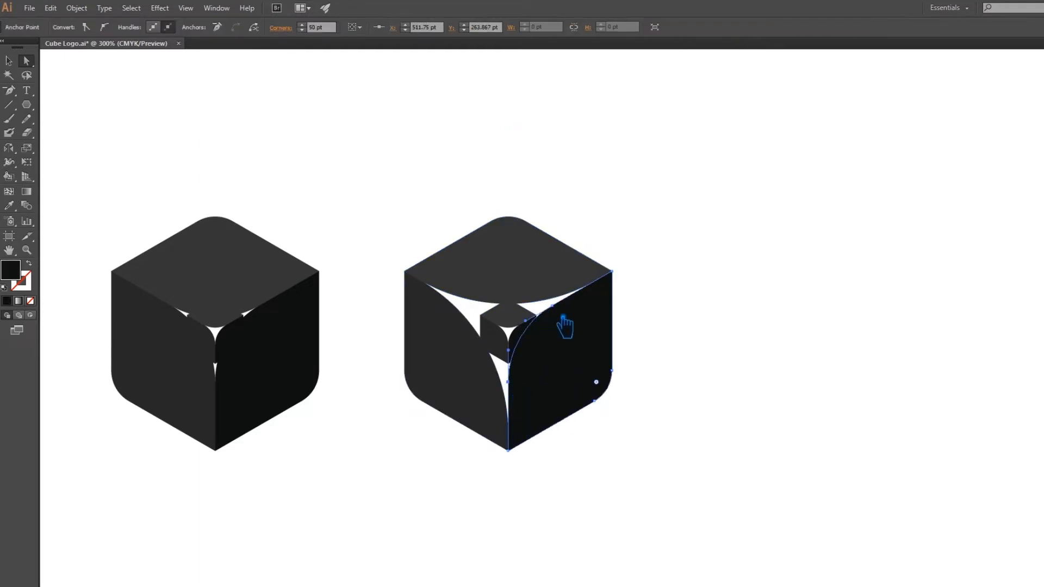
left_click(321, 27)
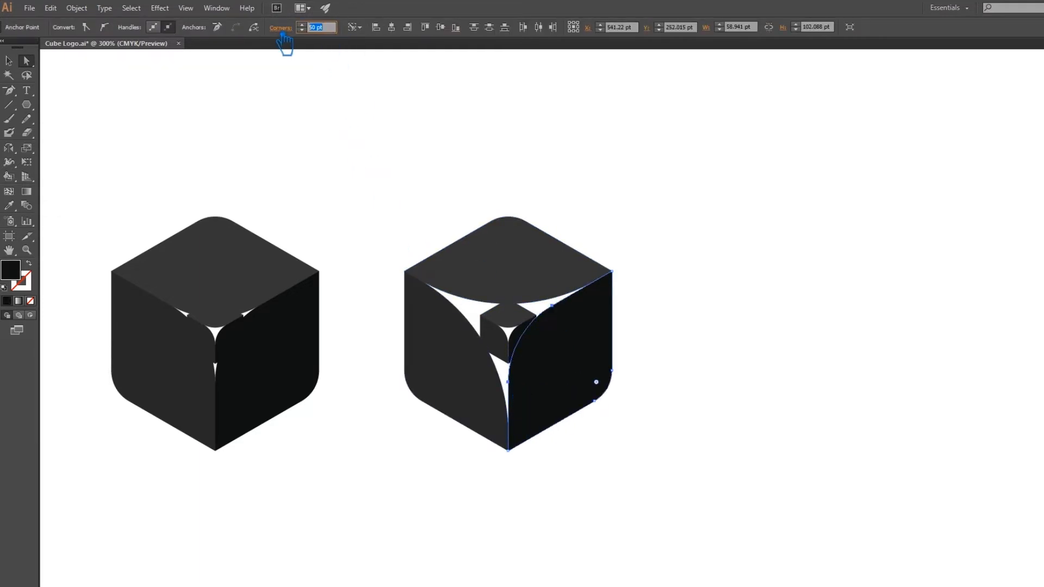
type("100")
key("Return")
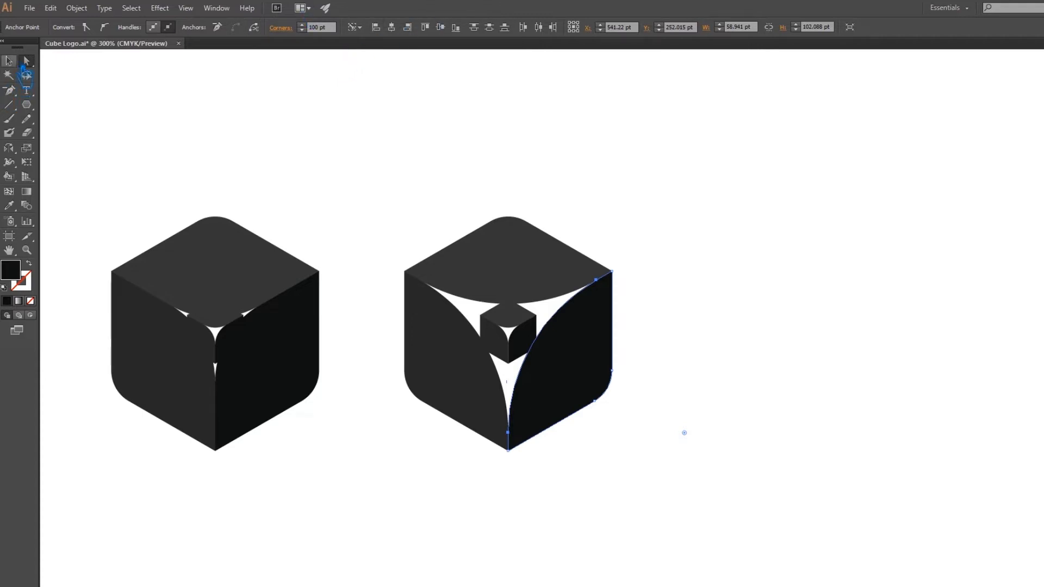
left_click(756, 287)
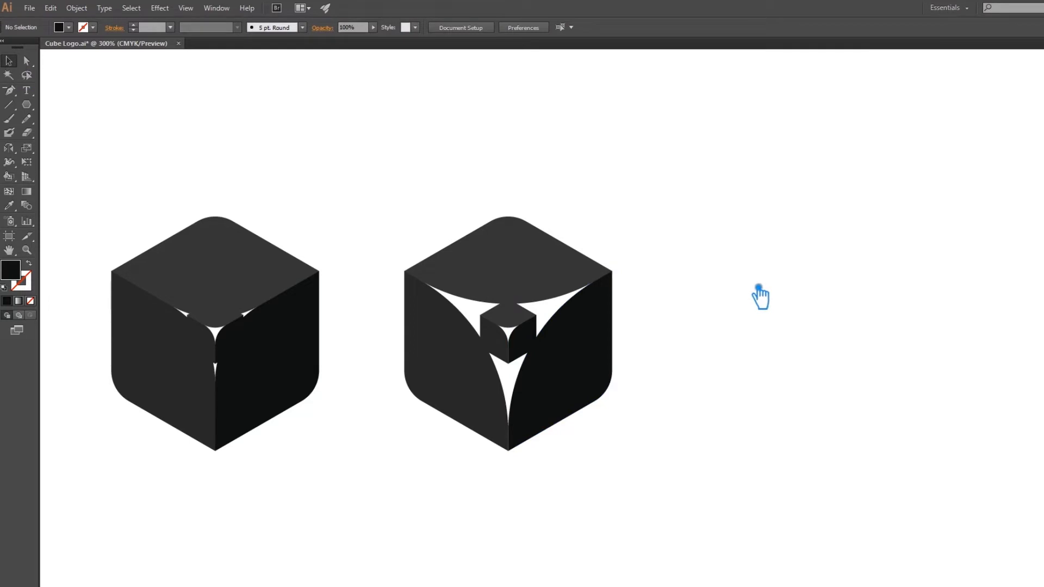
Group the whole duplicate cube and arrange it beside the original, with a further copy to its right.
left_click_drag(686, 513, 405, 202)
key("a")
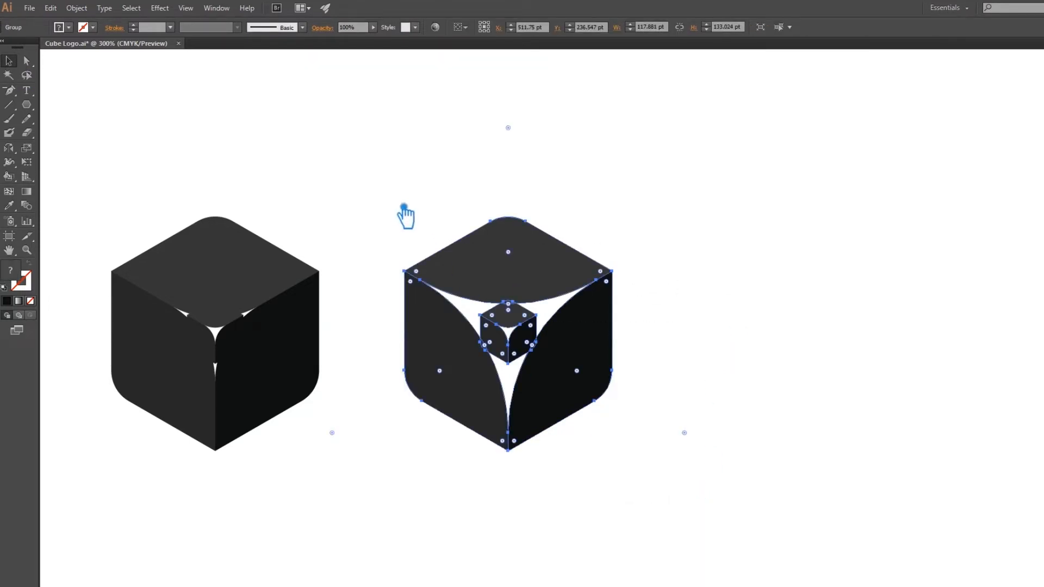
left_click(809, 308)
left_click_drag(568, 366, 805, 366)
left_click(771, 526)
left_click_drag(772, 499, 539, 374)
left_click(641, 489)
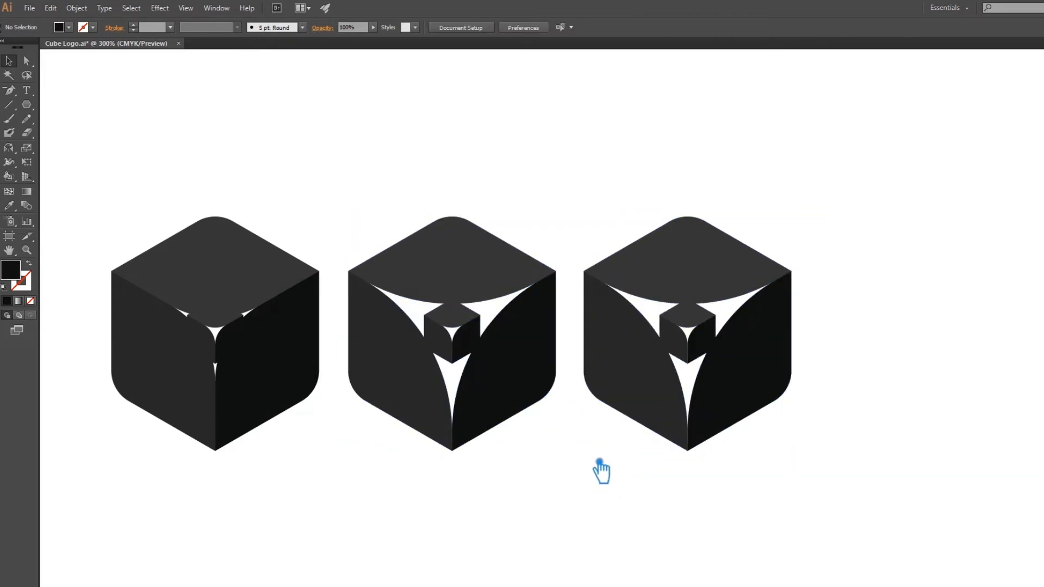
Ungroup the rightmost cube copy into its large and small cubes.
left_click(707, 329)
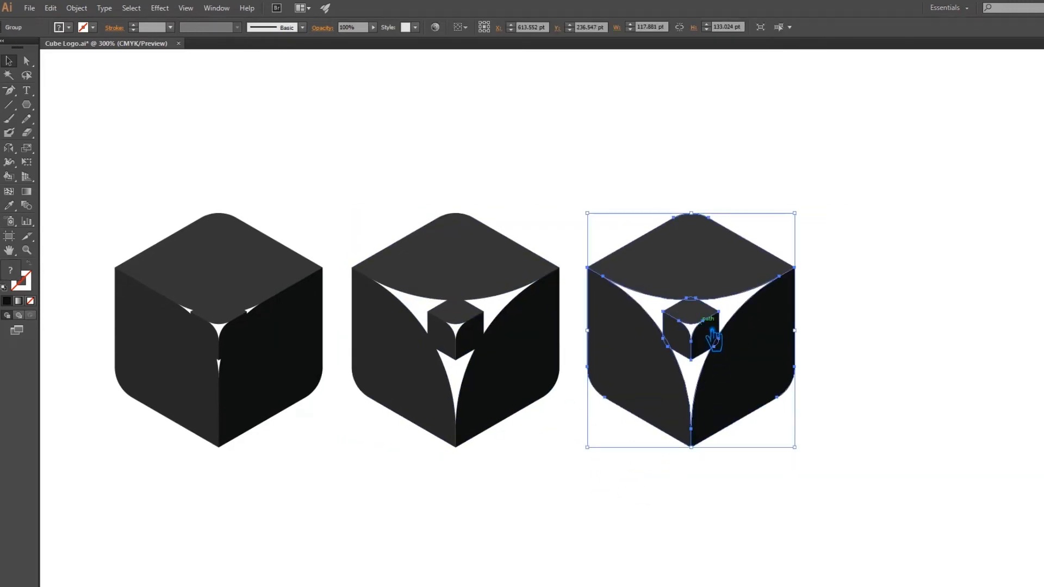
right_click(702, 325)
left_click(735, 392)
left_click(620, 518)
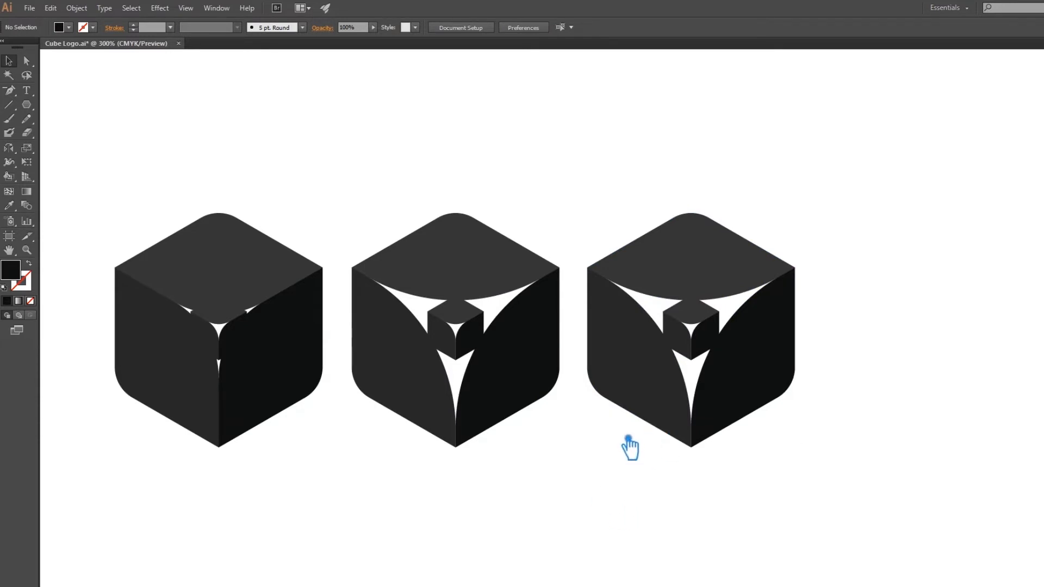
Ungroup the original cube, including its large cube, so that the three large faces are separate shapes.
left_click(12, 107)
left_click(10, 62)
left_click(210, 278)
right_click(197, 267)
left_click(254, 334)
left_click(287, 485)
left_click(162, 380)
right_click(162, 380)
left_click(204, 435)
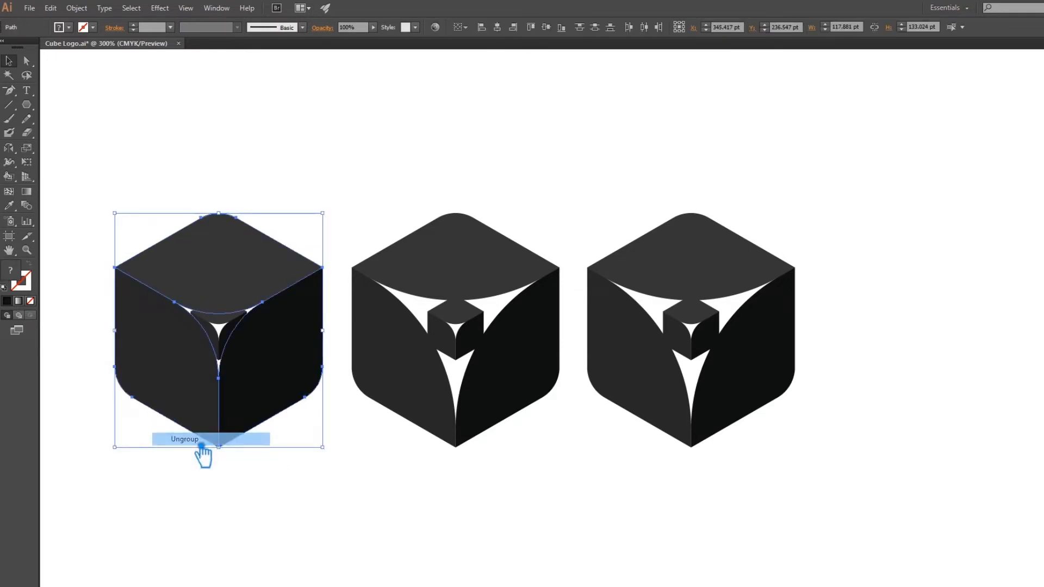
left_click(323, 495)
Fill the original cube's large right face with dark blue #114551.
left_click(320, 380)
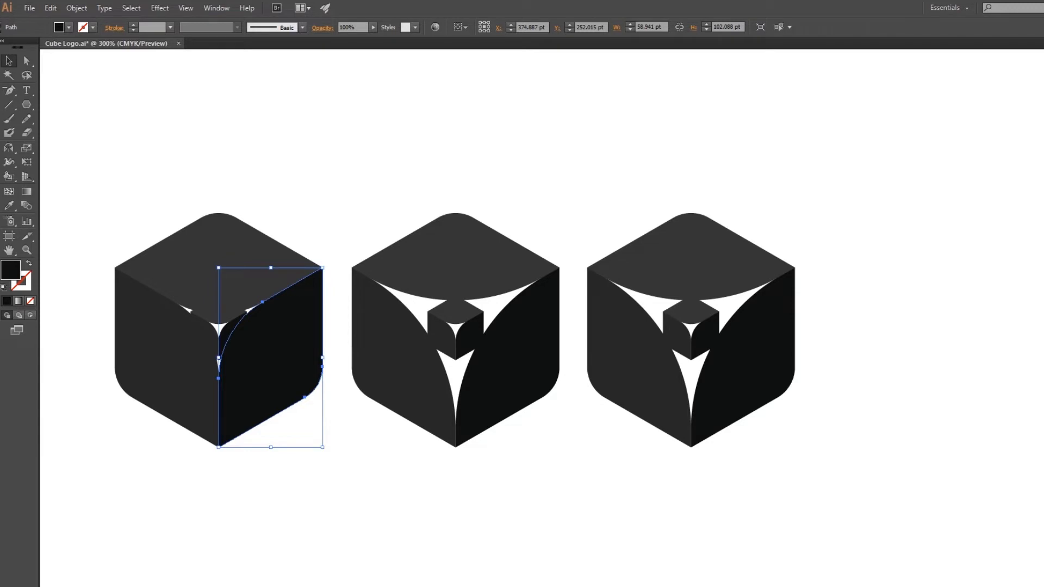
double_click(12, 272)
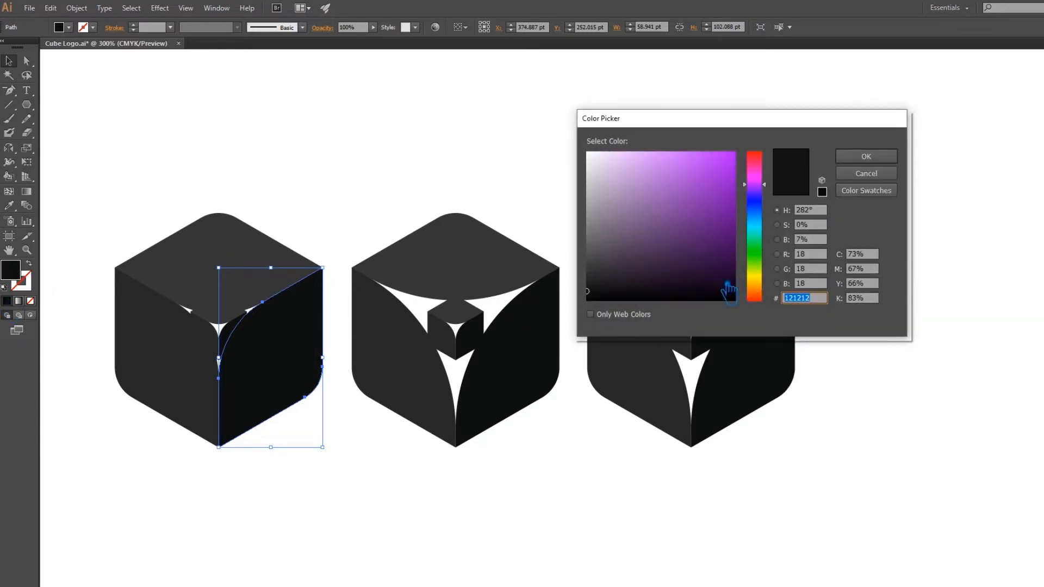
left_click(768, 222)
left_click(712, 254)
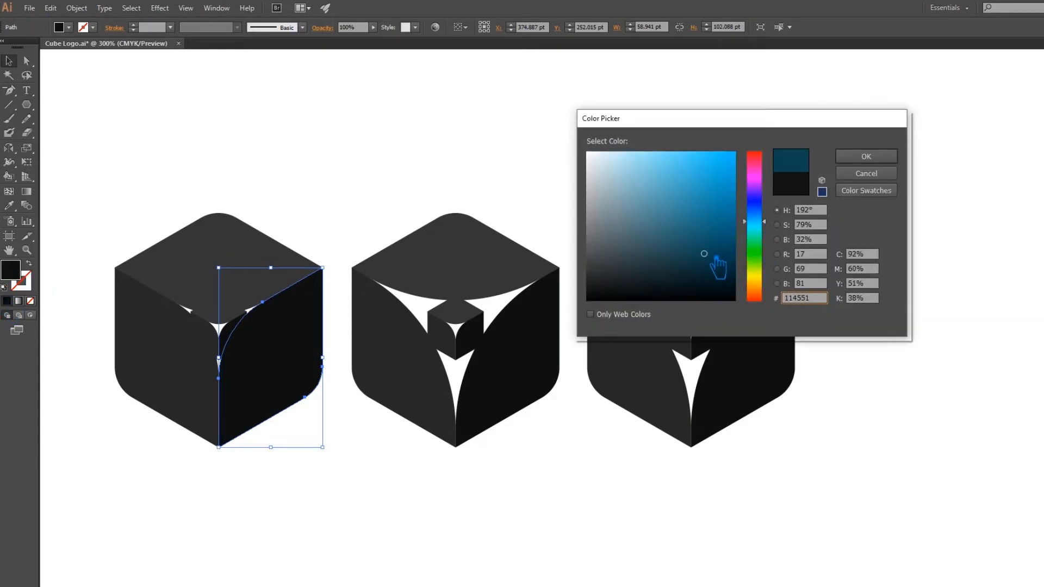
left_click(867, 156)
Sample the right face's blue onto the original cube's large left face and lighten that fill to about #1D6A7C.
left_click(152, 360)
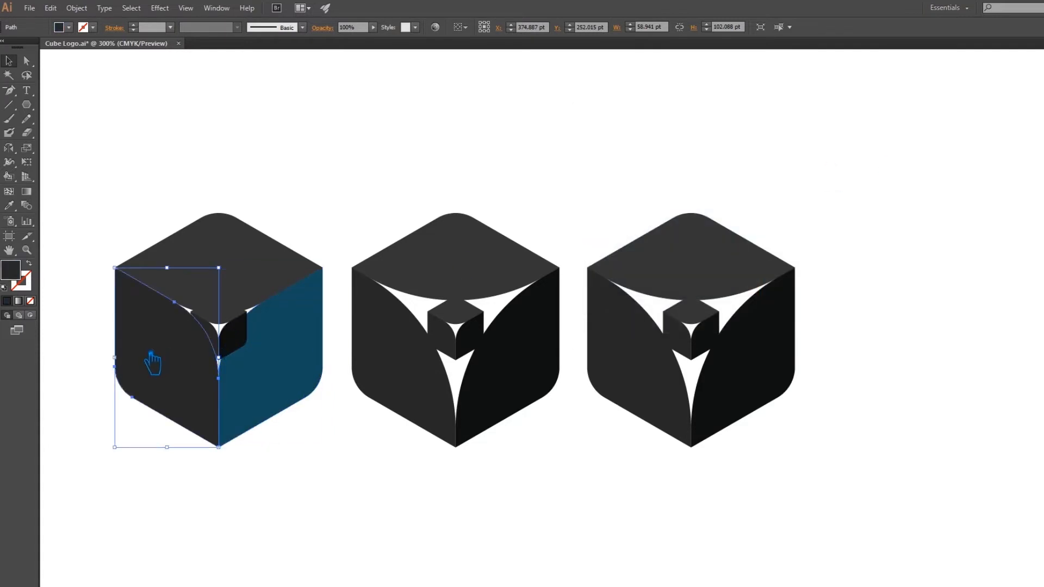
left_click(10, 205)
left_click(291, 326)
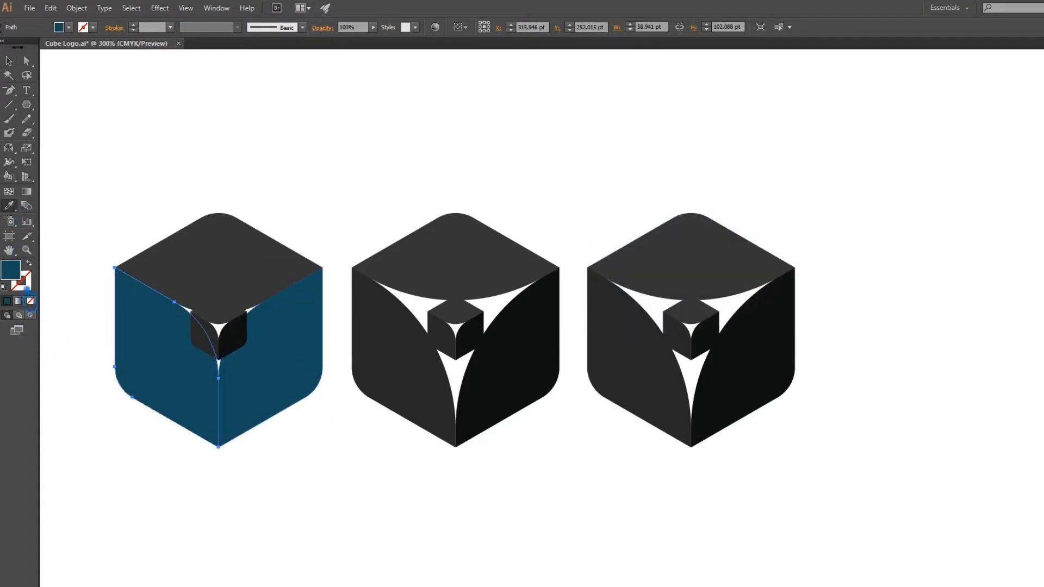
double_click(12, 272)
mouse_move(710, 253)
left_mouse_down()
mouse_move(708, 221)
mouse_move(710, 233)
left_mouse_up()
left_click(872, 158)
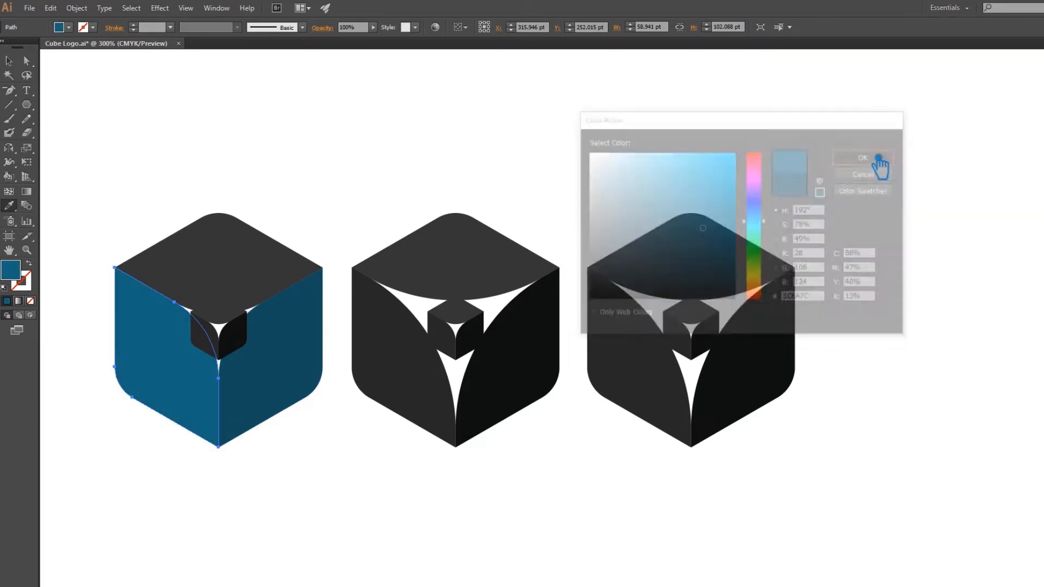
Sample the left face's blue onto the original cube's large top face and brighten it to the lightest of the three blues.
left_click(217, 275)
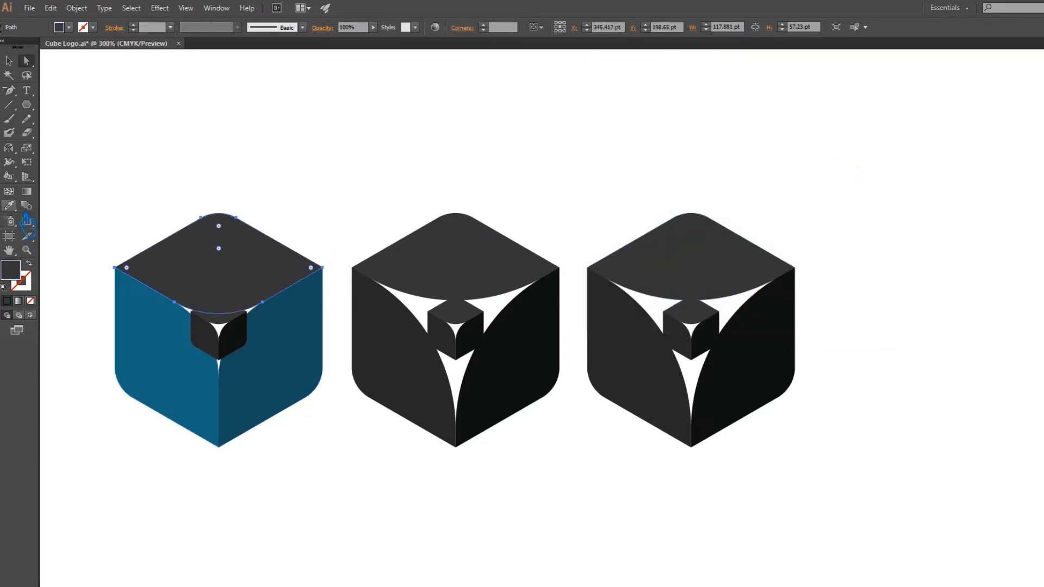
left_click(180, 360)
double_click(17, 272)
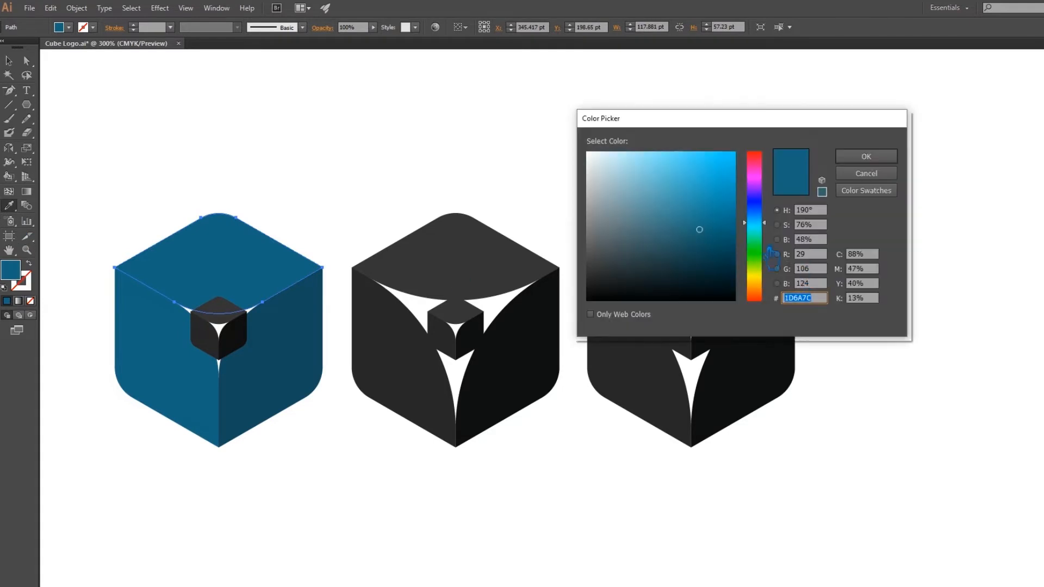
left_click_drag(713, 249, 713, 205)
key("Return")
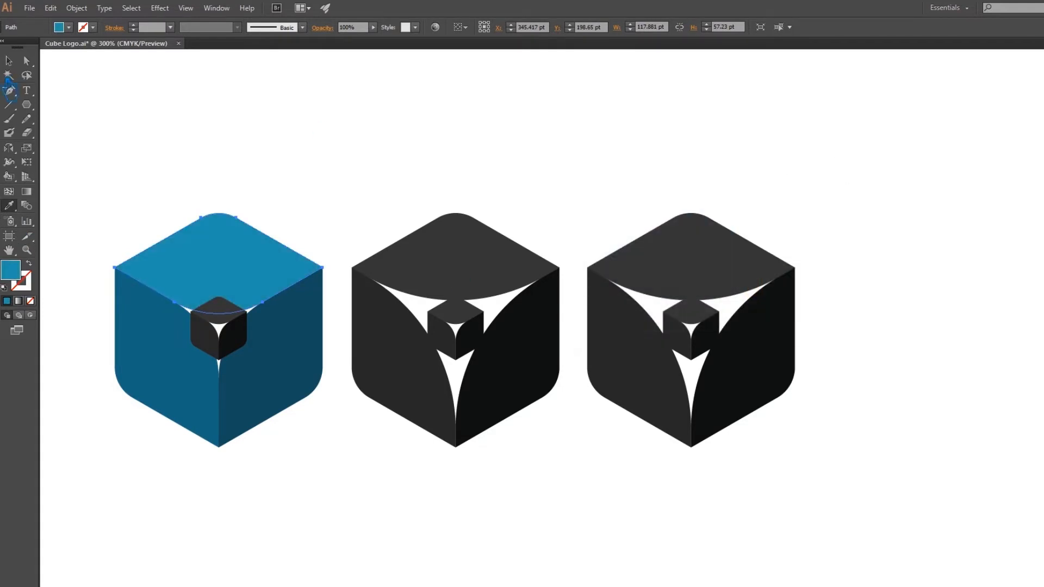
double_click(10, 269)
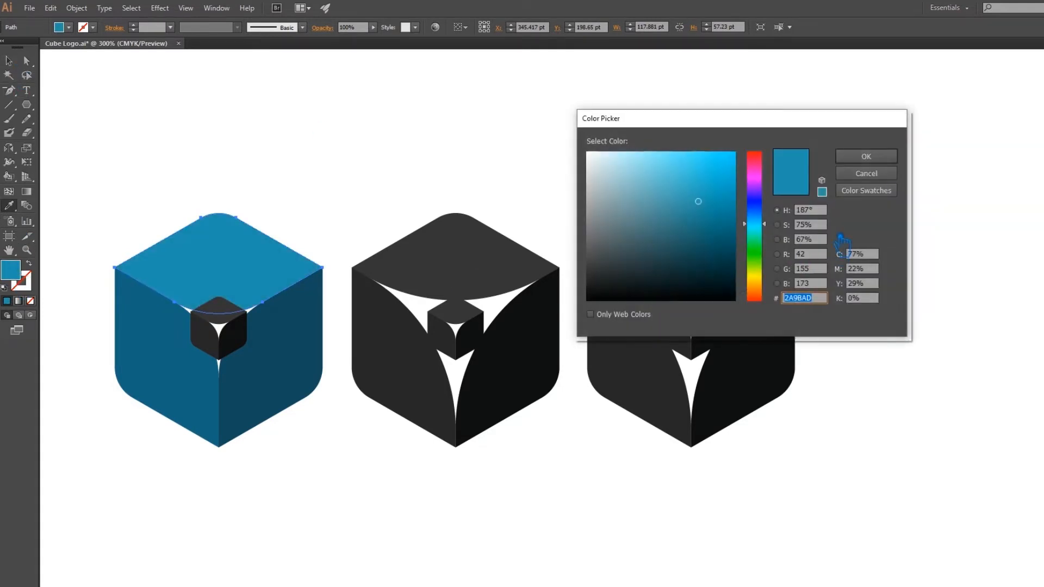
left_click(873, 158)
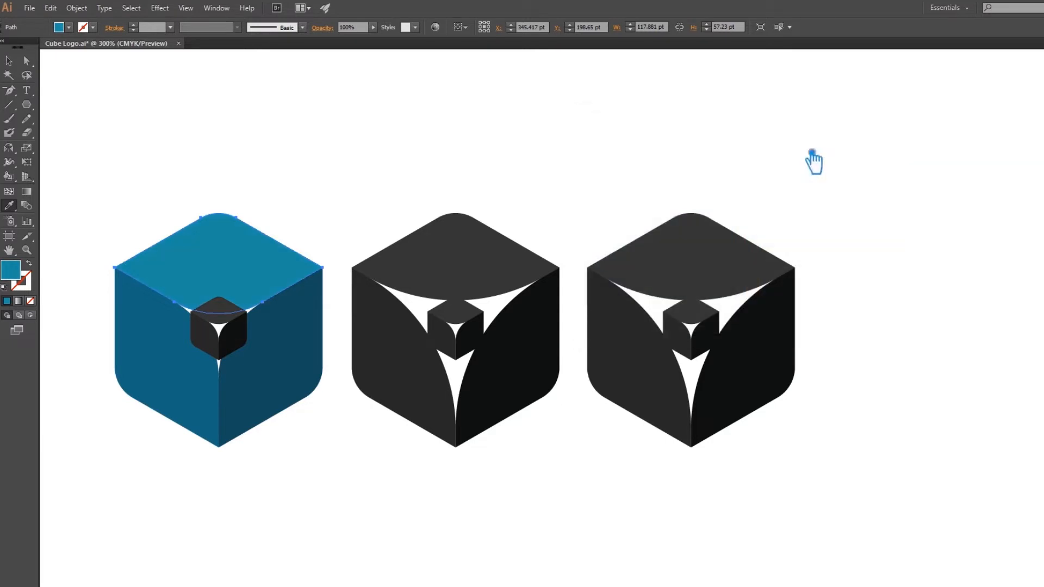
key("v")
left_click(274, 160)
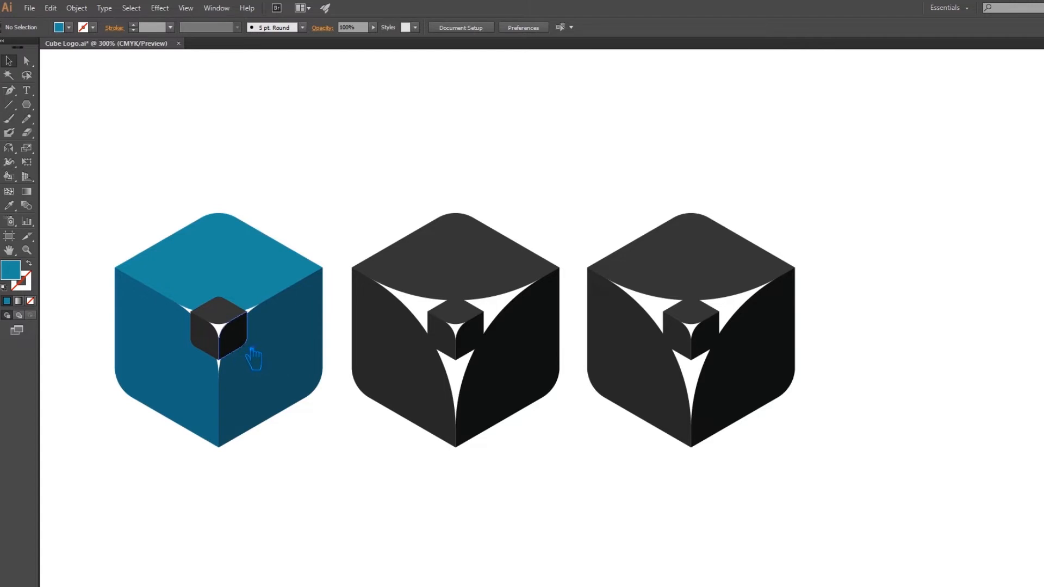
Group the blue cube with its small inner cube, and delete both parts of the rightmost cube copy.
left_click_drag(324, 501, 131, 185)
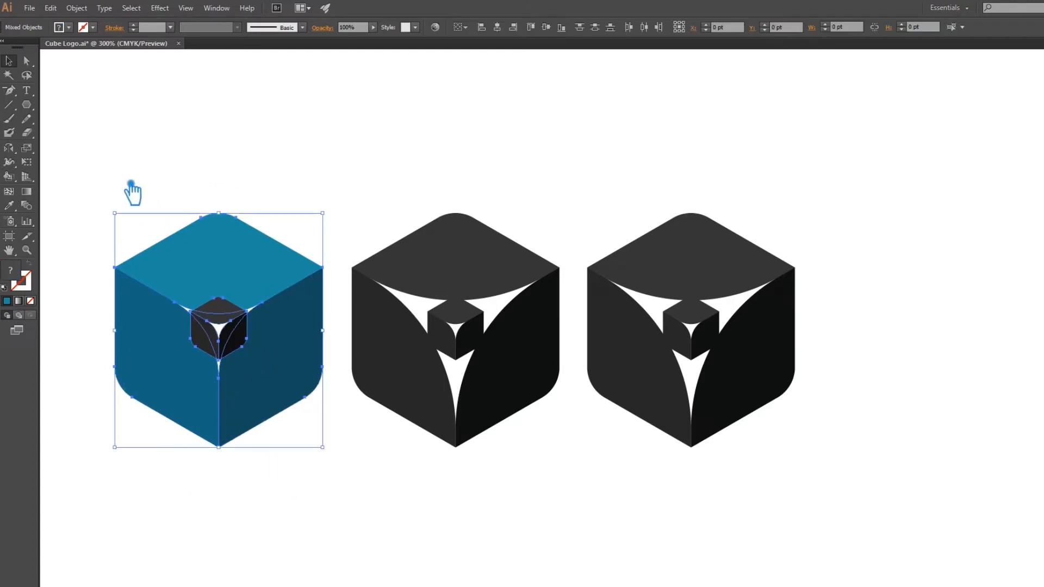
key("ctrl+g")
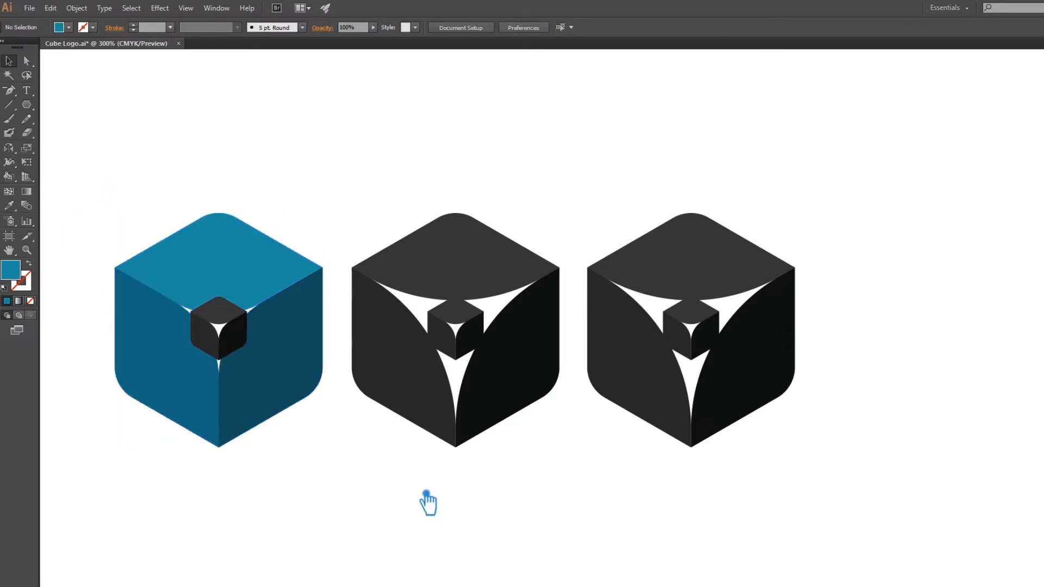
left_click(740, 402)
key("Delete")
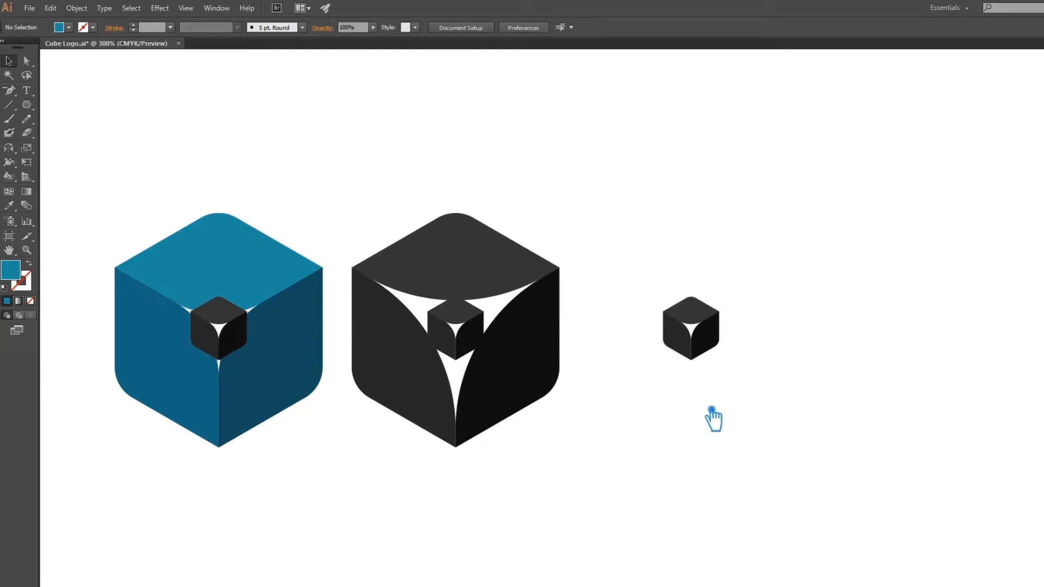
left_click(722, 350)
key("Delete")
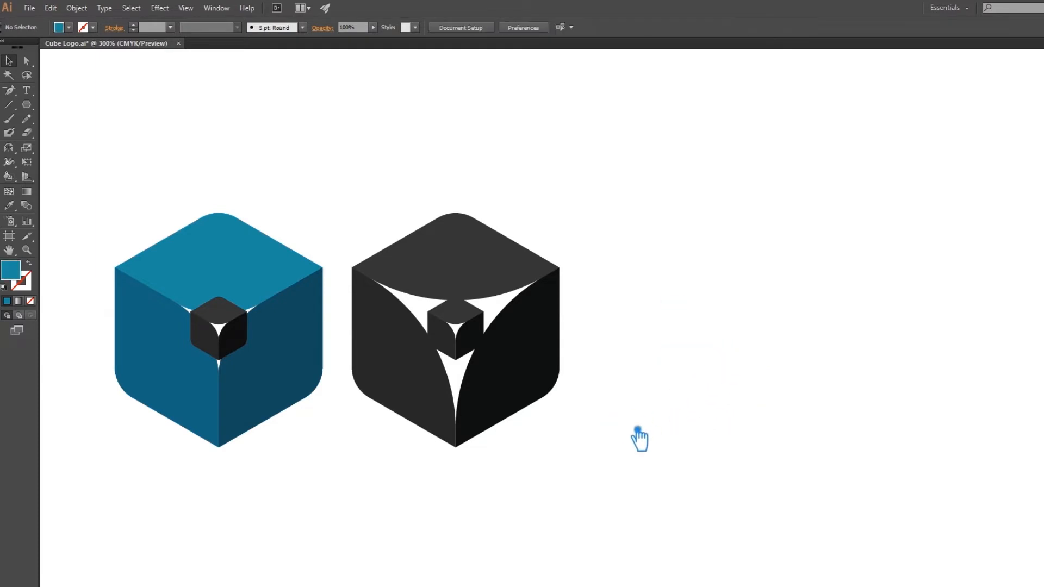
Ungroup the blue cube so its large faces and small inner cube can be selected separately.
left_click(240, 341)
right_click(240, 342)
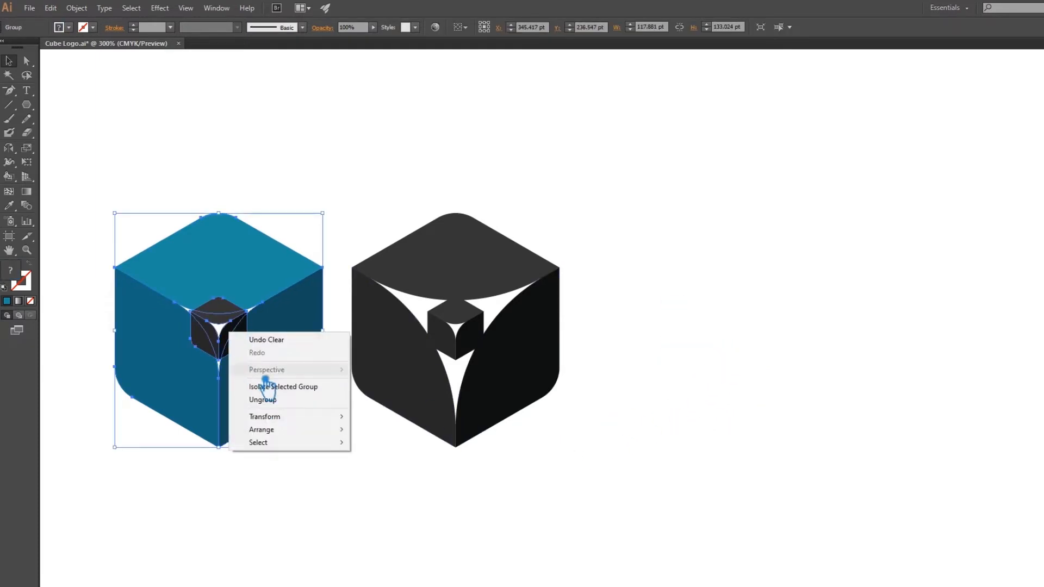
left_click(348, 400)
left_click(310, 471)
left_click_drag(310, 471, 142, 213)
left_click(384, 471)
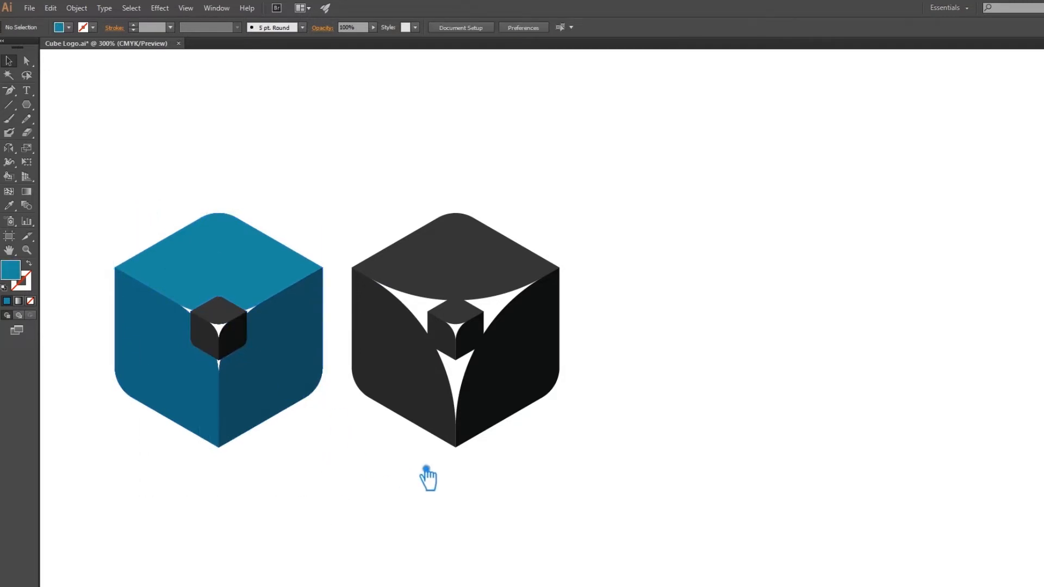
Move the dark cube variation further right and place a copy of the blue cube between it and the original.
left_click(555, 387)
left_click_drag(522, 378, 732, 374)
left_click(492, 408)
left_click(280, 374)
left_click_drag(301, 364, 524, 367)
left_click(581, 479)
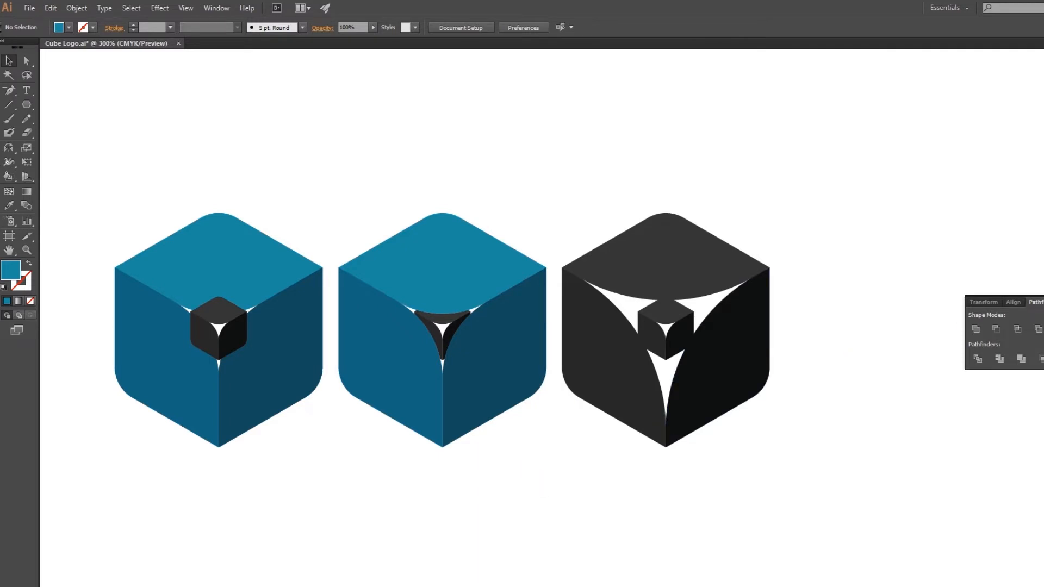
key("ctrl+shift+F9")
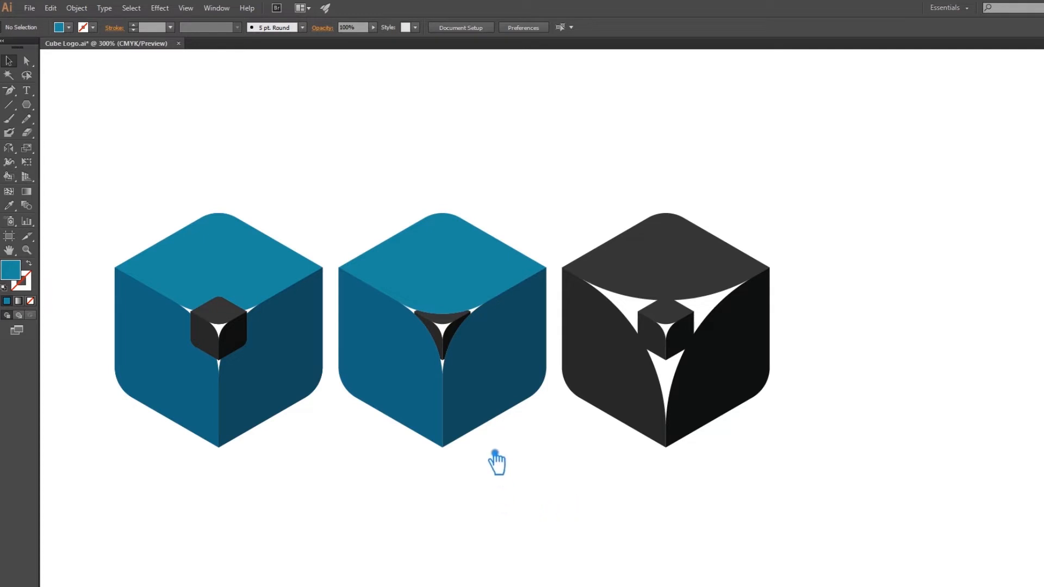
Fill the small left inner piece of the middle cube with the dark blue of its large right face.
left_click(444, 338)
key("i")
left_click(455, 296)
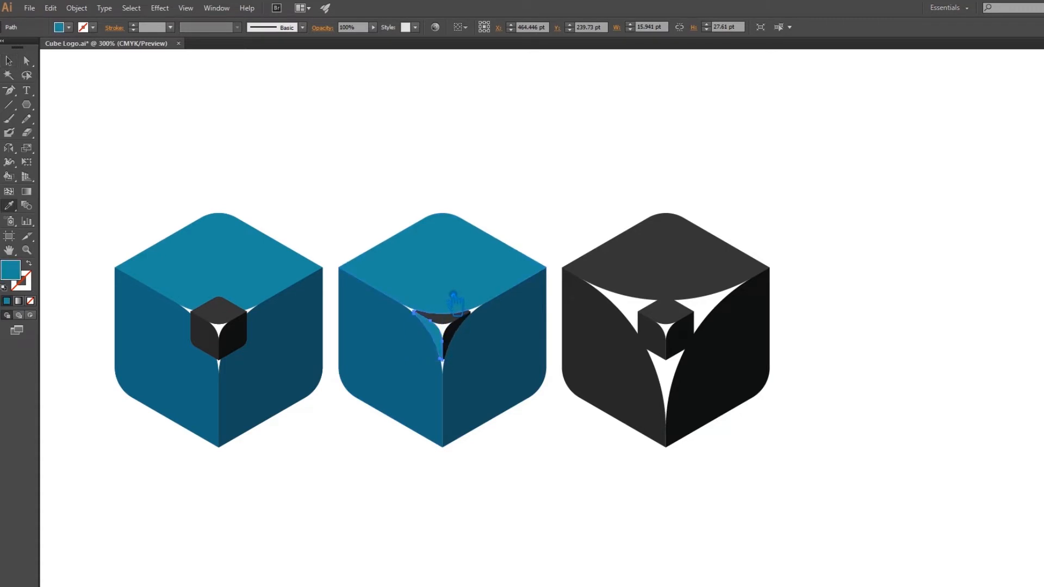
left_click(520, 402)
key("a")
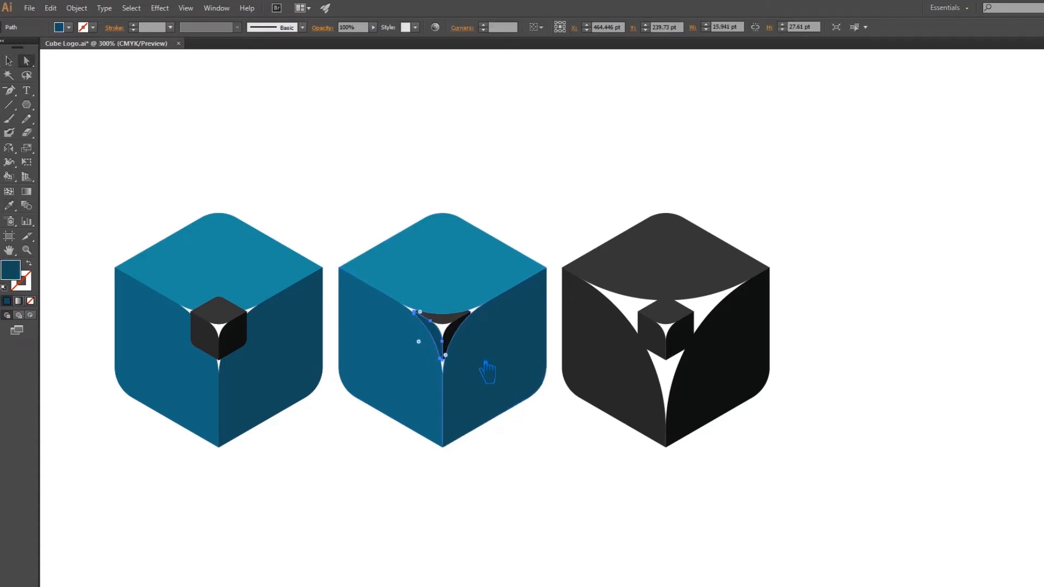
Fill the small top and right inner pieces of the middle cube with the medium blue of its large left face.
key("i")
left_click(417, 368)
key("a")
left_click(464, 340)
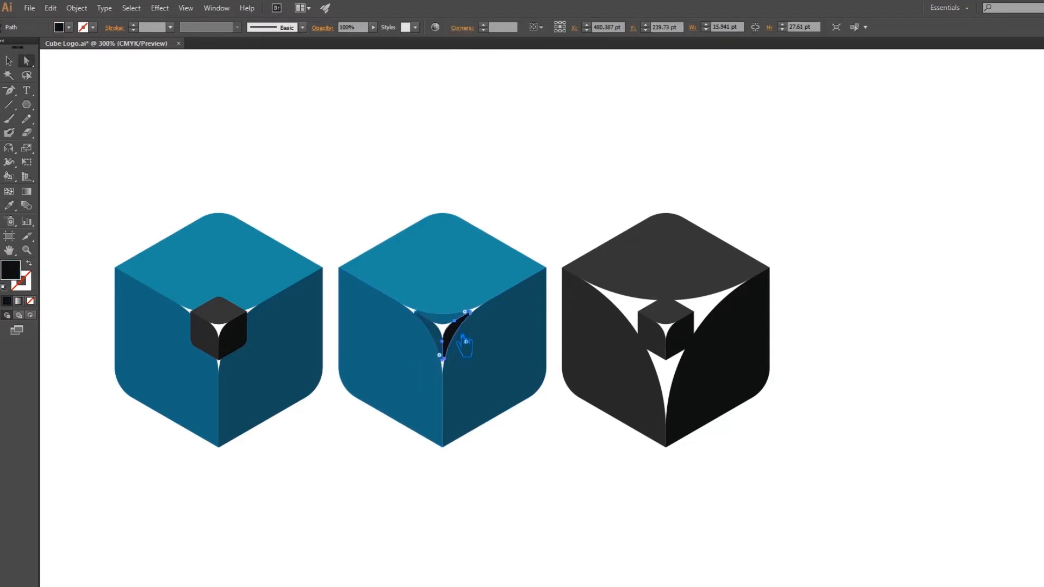
key("i")
left_click(419, 367)
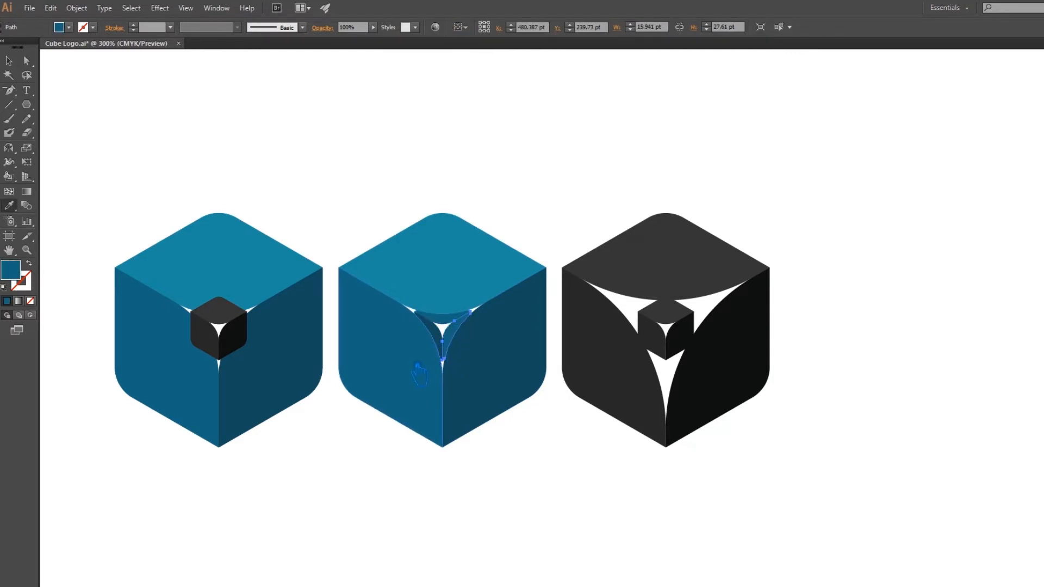
left_click(9, 60)
left_click(194, 123)
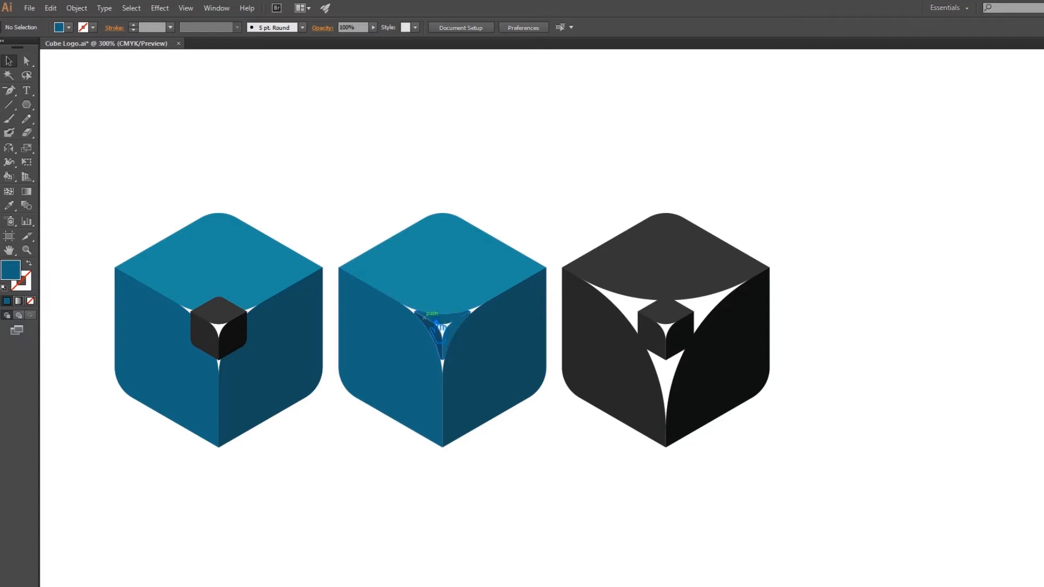
Resample the medium blue on the middle cube's top inner piece and fill its right inner piece with the large top face's light blue.
left_click(453, 325)
left_click(9, 206)
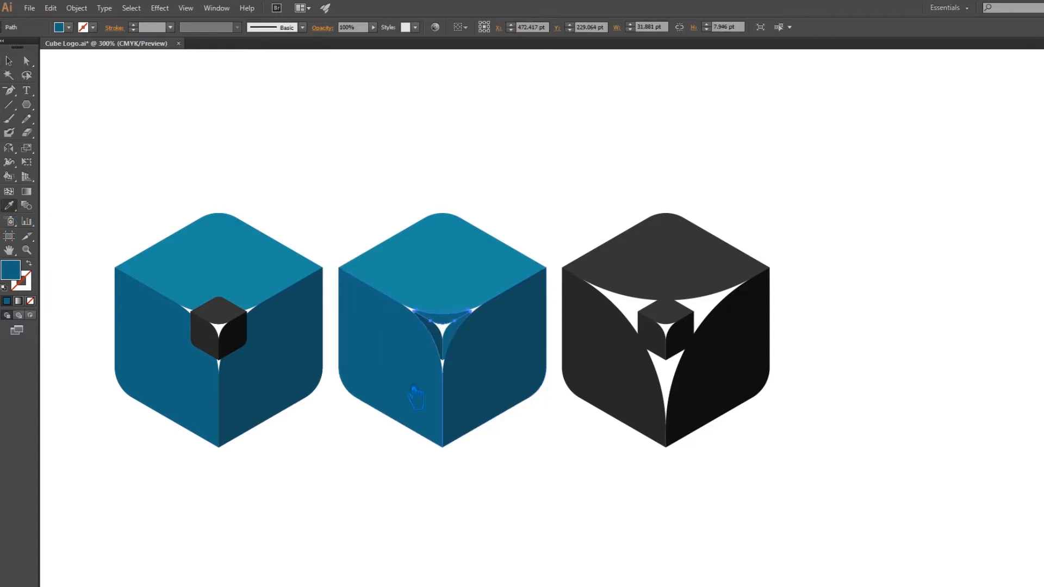
key("a")
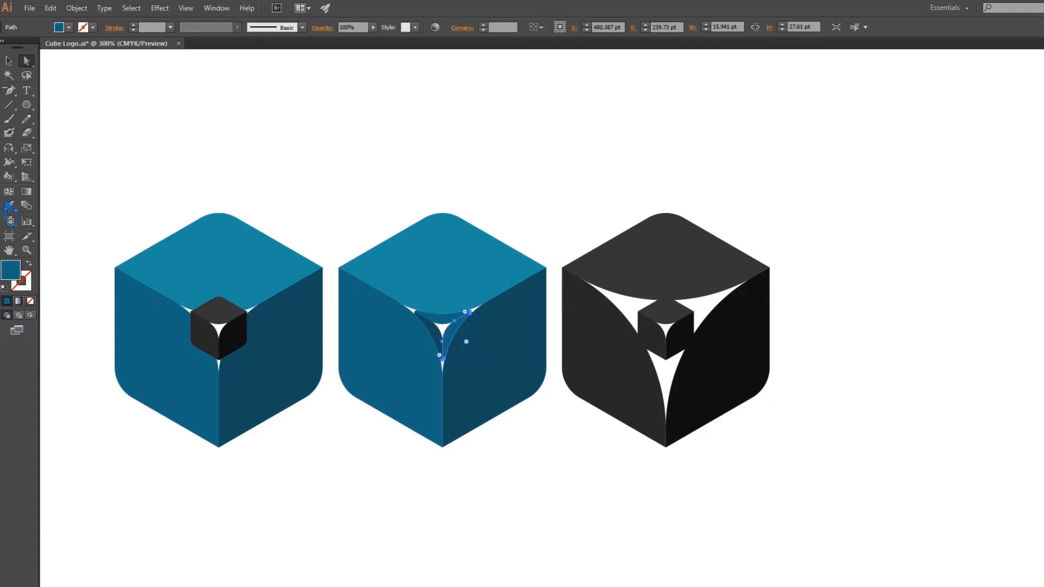
left_click(9, 206)
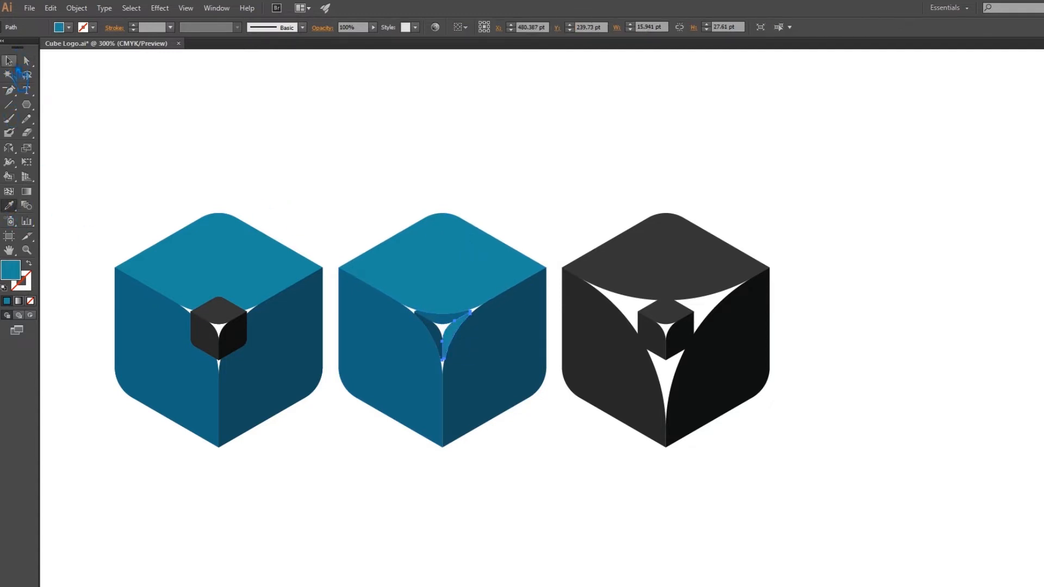
left_click(217, 105)
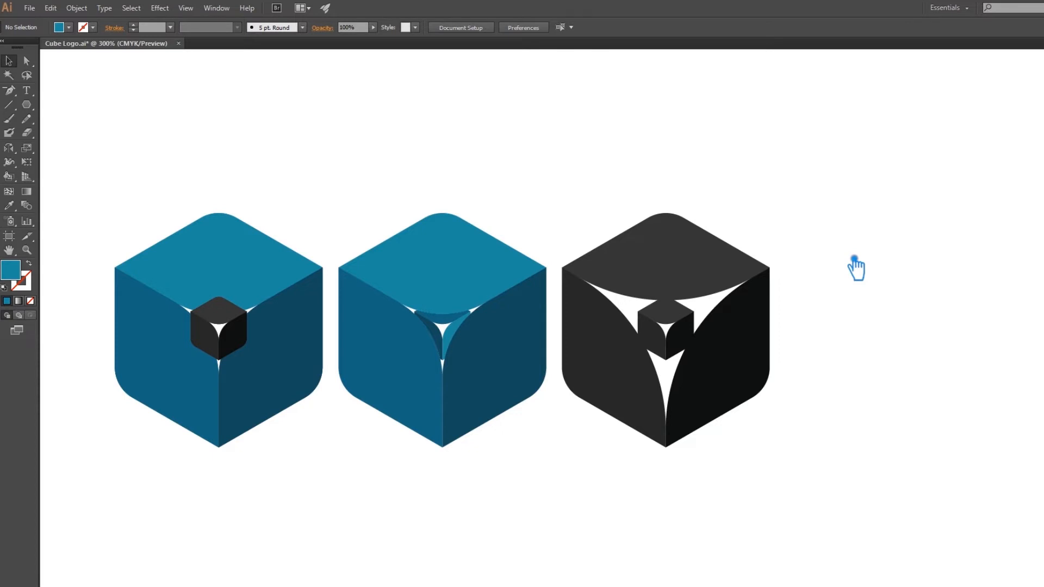
Ungroup the leftmost cube and delete the small dark cube covering its centre.
left_click(242, 345)
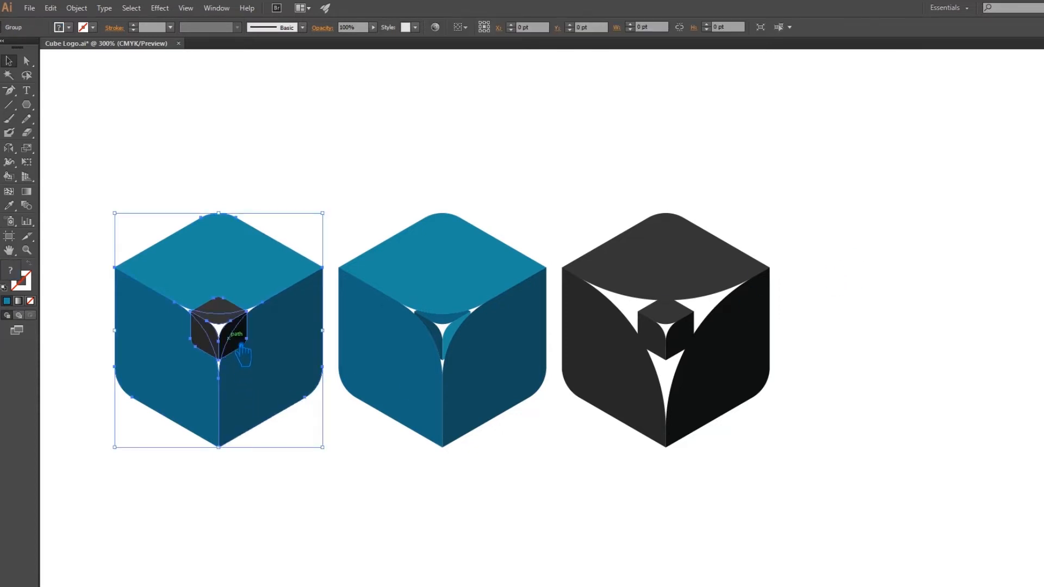
right_click(241, 345)
left_click(264, 407)
left_click(334, 482)
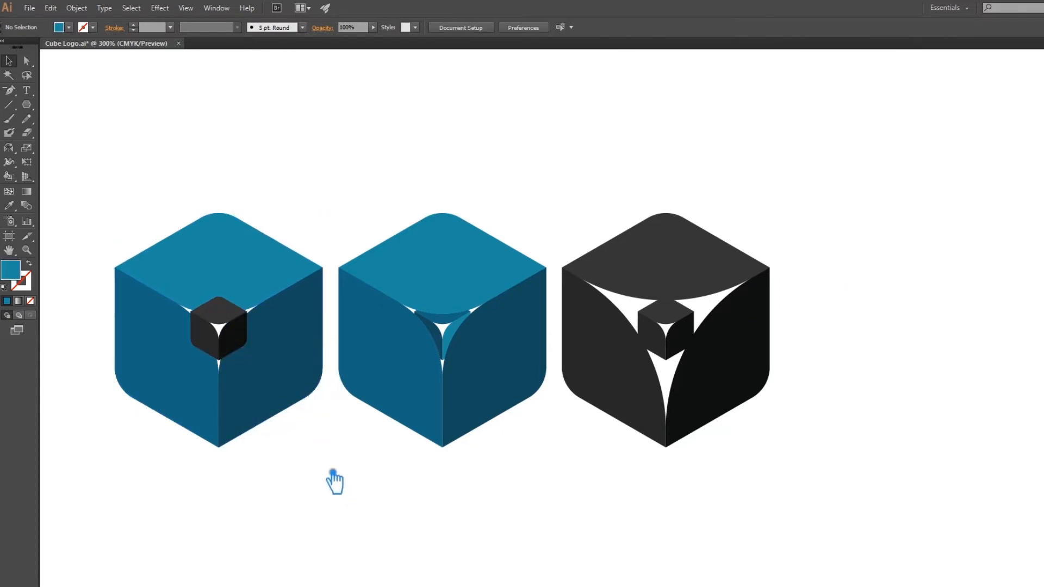
left_click(239, 344)
key("Delete")
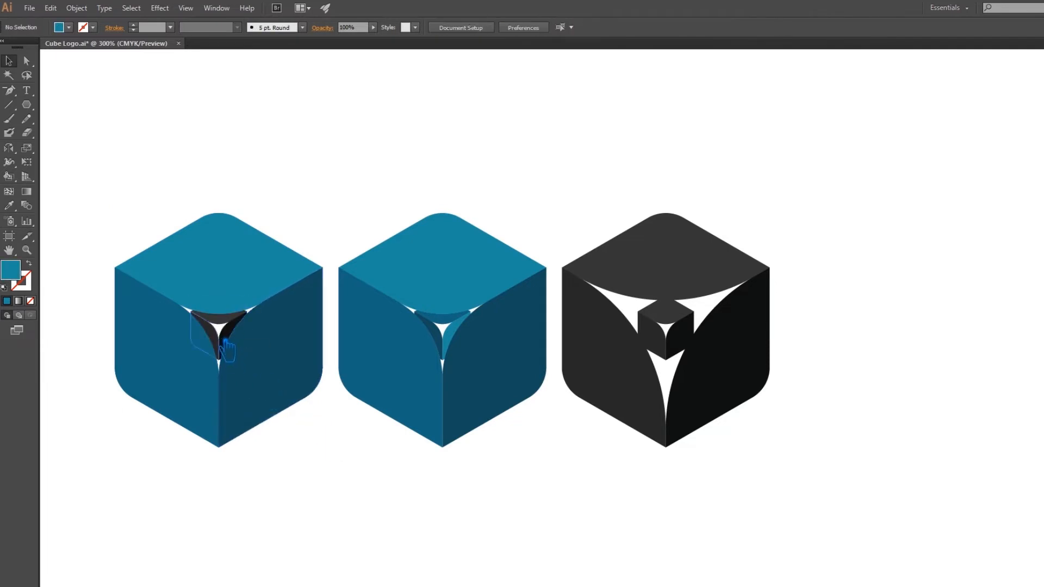
Delete the remaining dark trimmed pieces from the centre of the leftmost cube, keeping only its three large faces.
left_click(216, 336)
right_click(215, 336)
left_click(256, 403)
left_click(223, 342)
key("Delete")
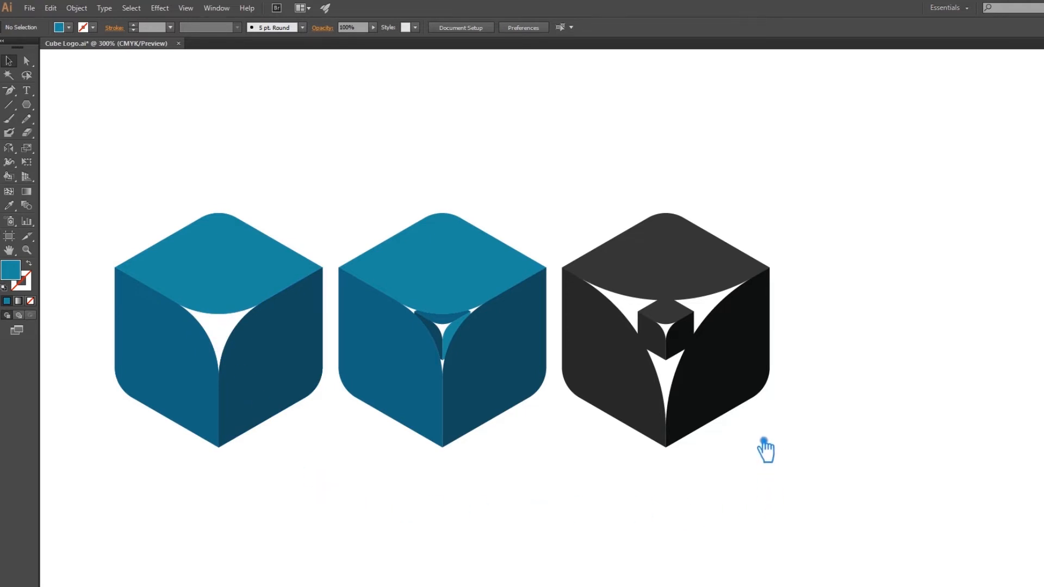
Ungroup the dark cube on the right so its large faces separate from the small inner cube.
left_click(748, 346)
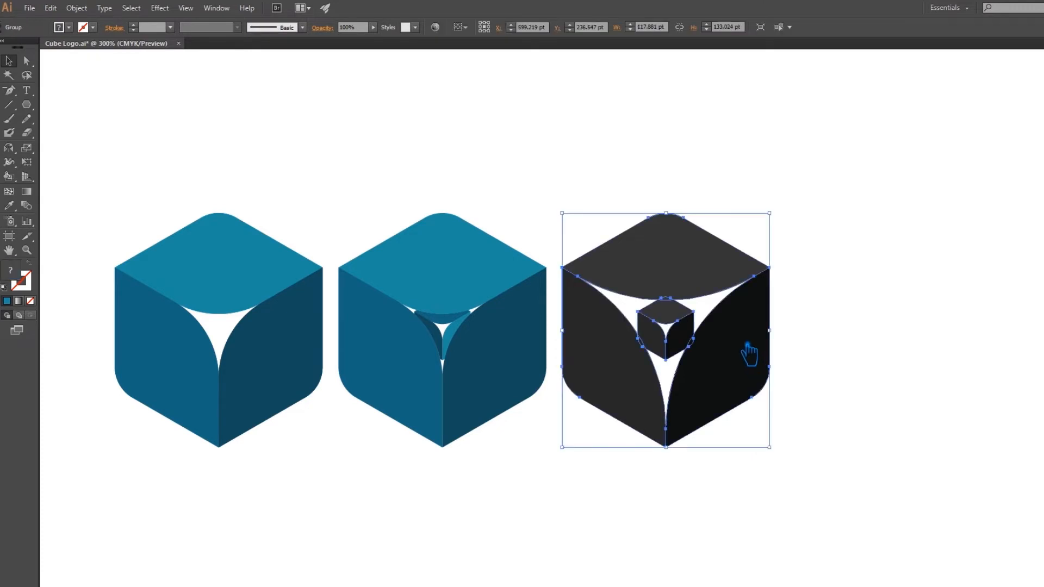
right_click(740, 343)
left_click(772, 409)
left_click(832, 384)
left_click(749, 372)
left_click(831, 378)
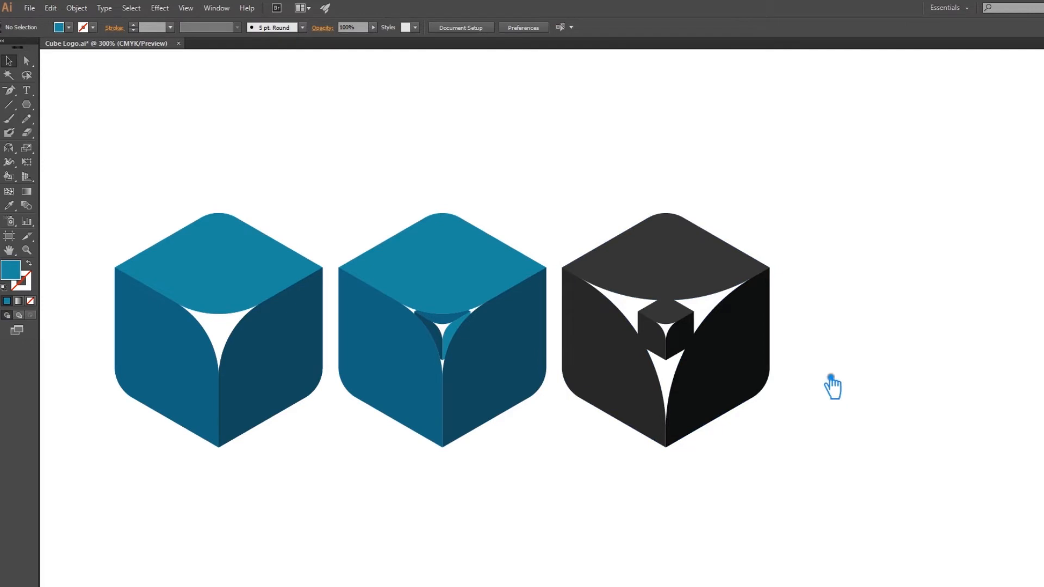
Fill the large right face of the dark cube with the deep blue #2929A5.
key("a")
left_click(743, 370)
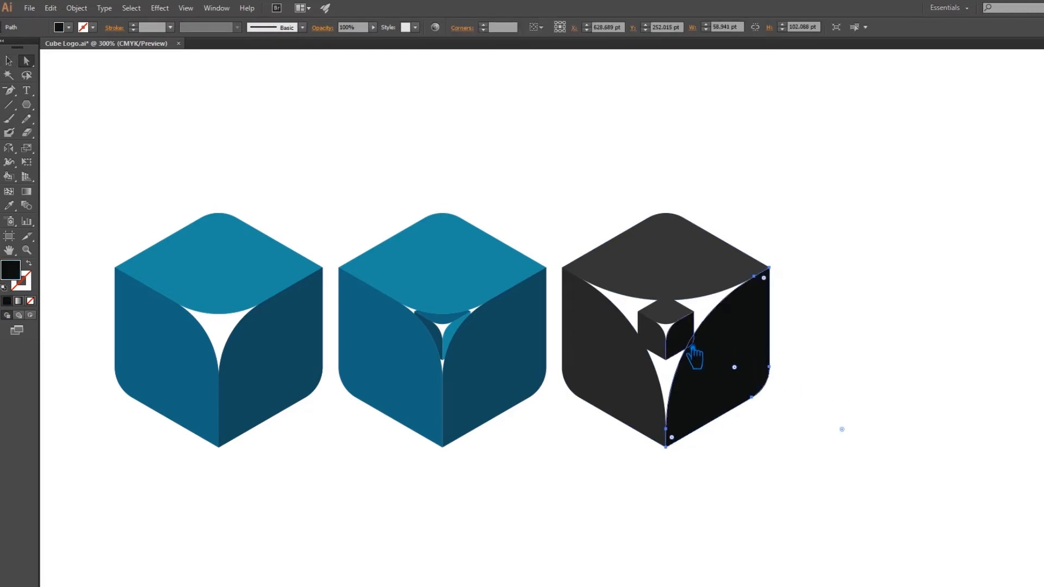
left_click(843, 354)
left_click(746, 366)
double_click(18, 278)
left_click_drag(765, 215, 765, 201)
left_click(702, 210)
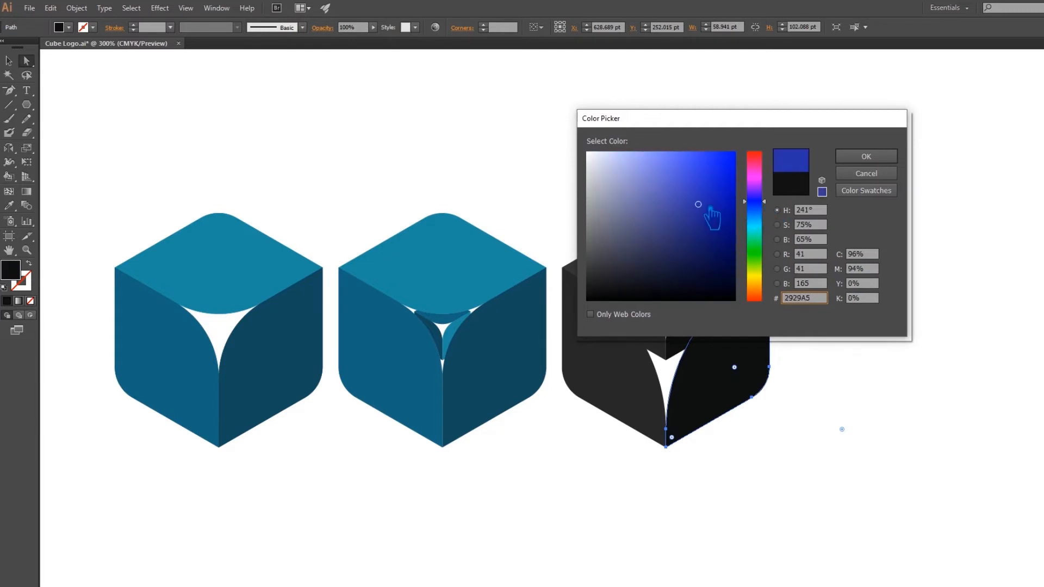
left_click(886, 157)
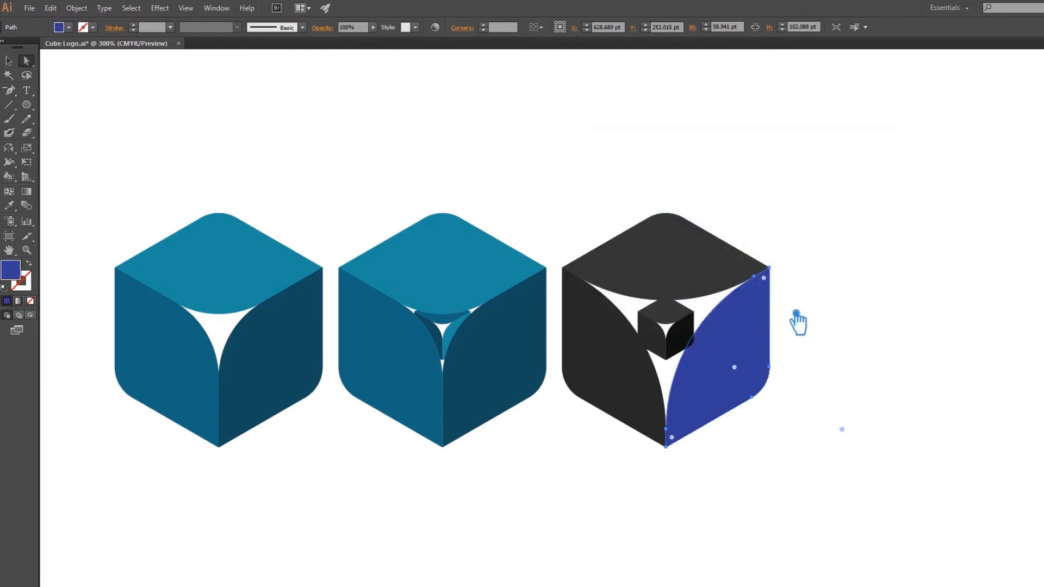
Fill the large left face of the dark cube with the deep blue of its right face.
left_click(610, 390)
left_click(9, 205)
left_click(745, 351)
Try the lighter blue #4A55BA on the left face, and resample the right face's deep blue onto it.
double_click(11, 270)
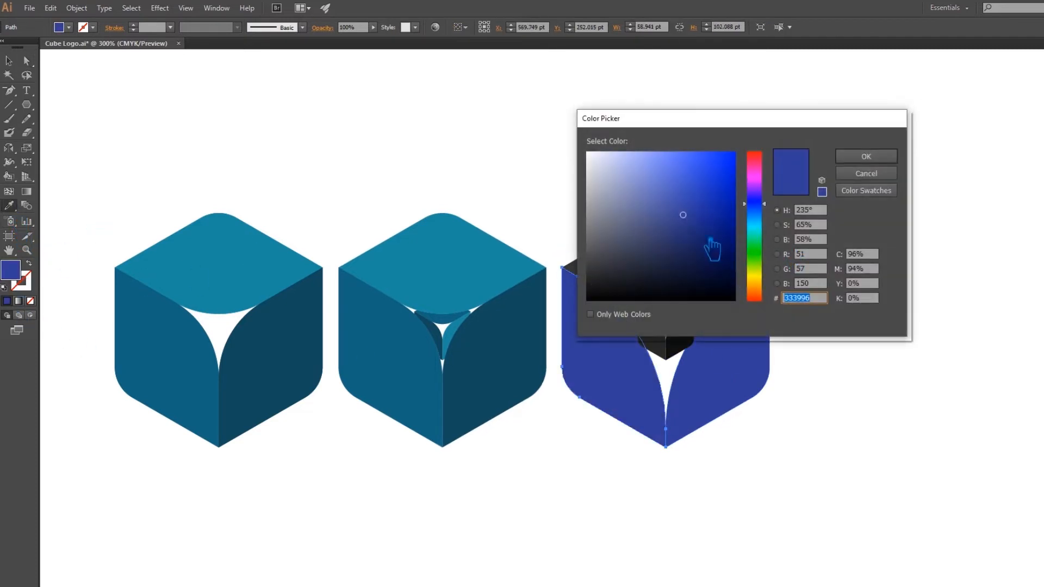
left_click(687, 194)
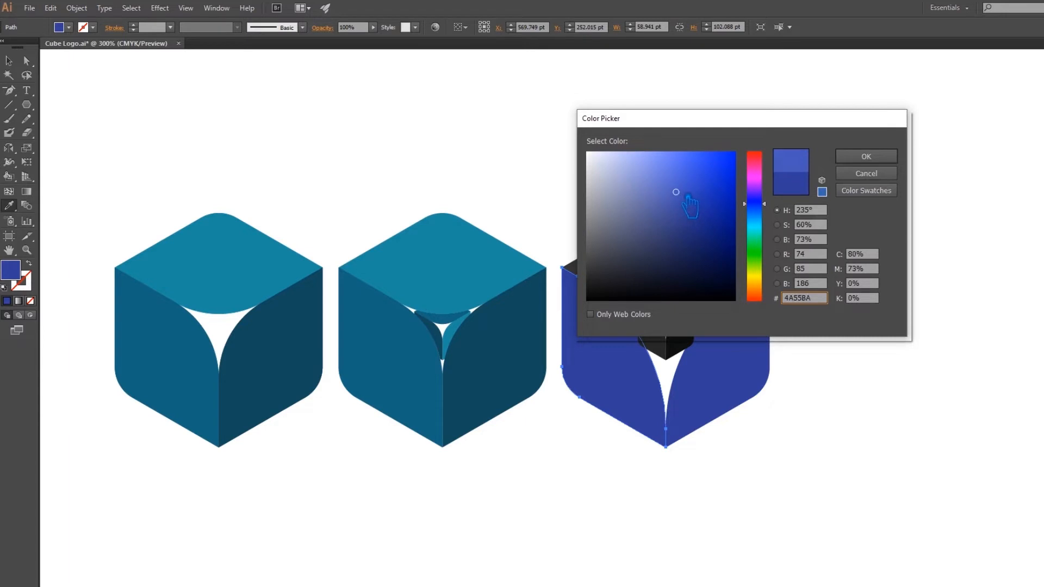
left_click(856, 158)
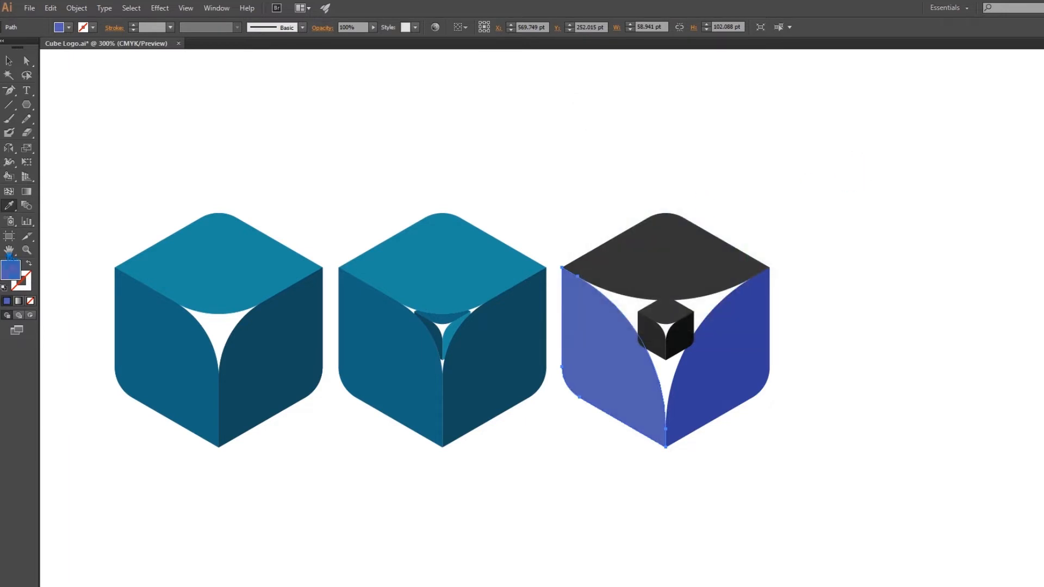
left_click(751, 396)
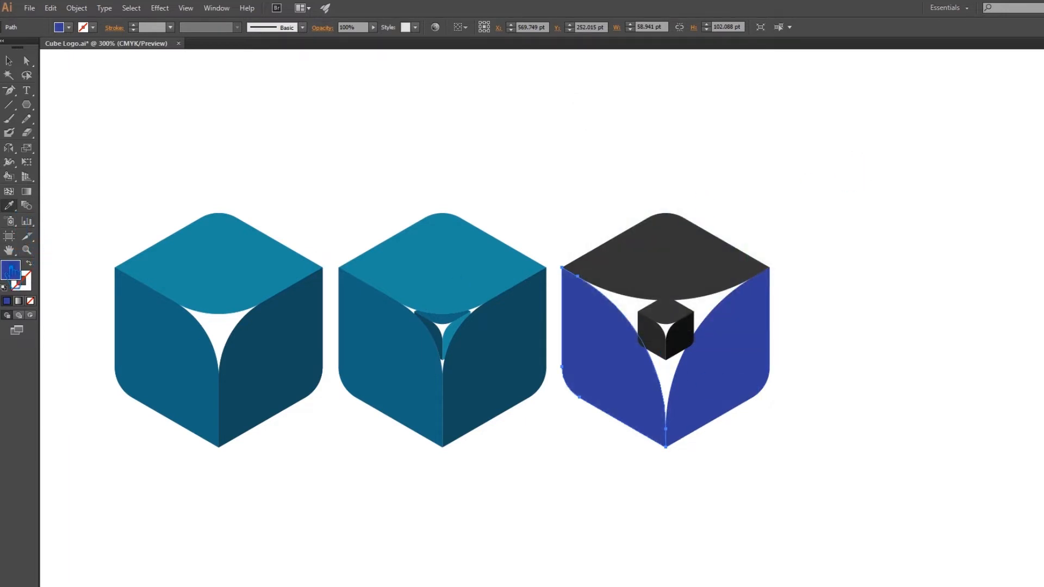
Lighten the rightmost cube's left face to a blue slightly brighter than its right face.
double_click(11, 270)
left_click_drag(684, 242, 699, 205)
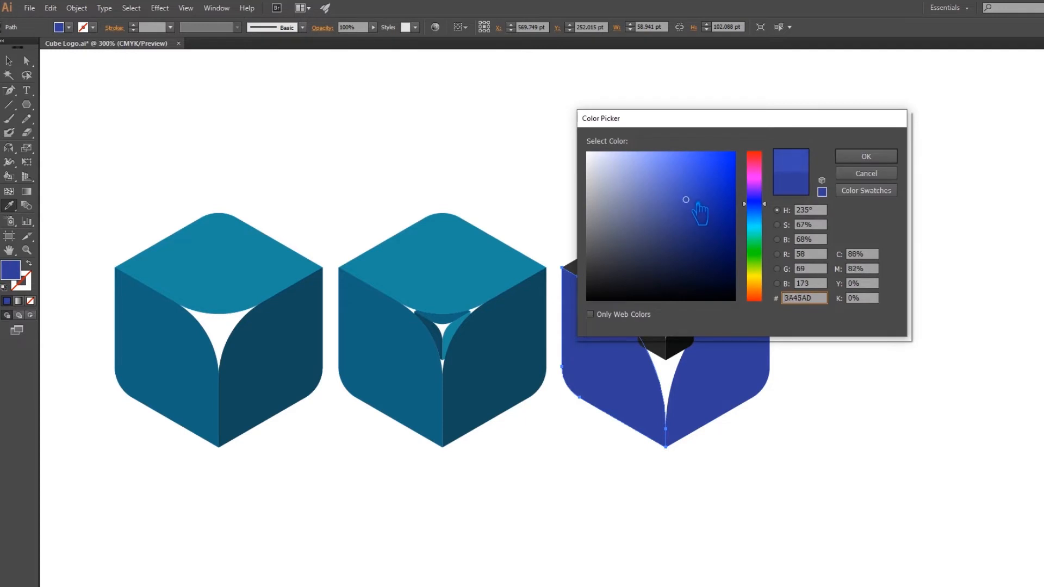
left_click(864, 157)
Fill the rightmost cube's large top face with its left face's blue, shifted to a slightly more saturated tone.
key("a")
left_click(687, 262)
key("i")
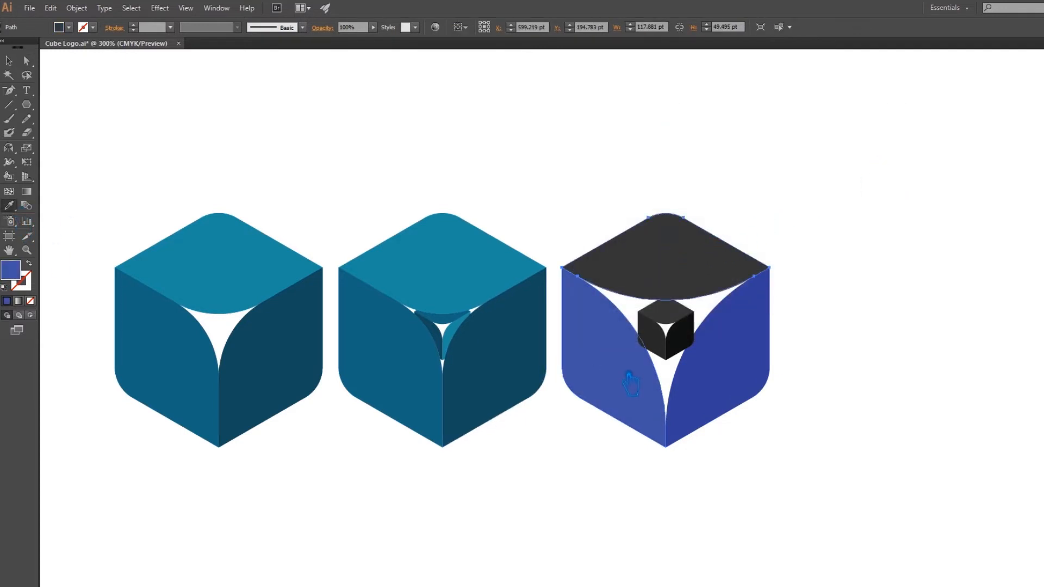
left_click(631, 383)
double_click(10, 270)
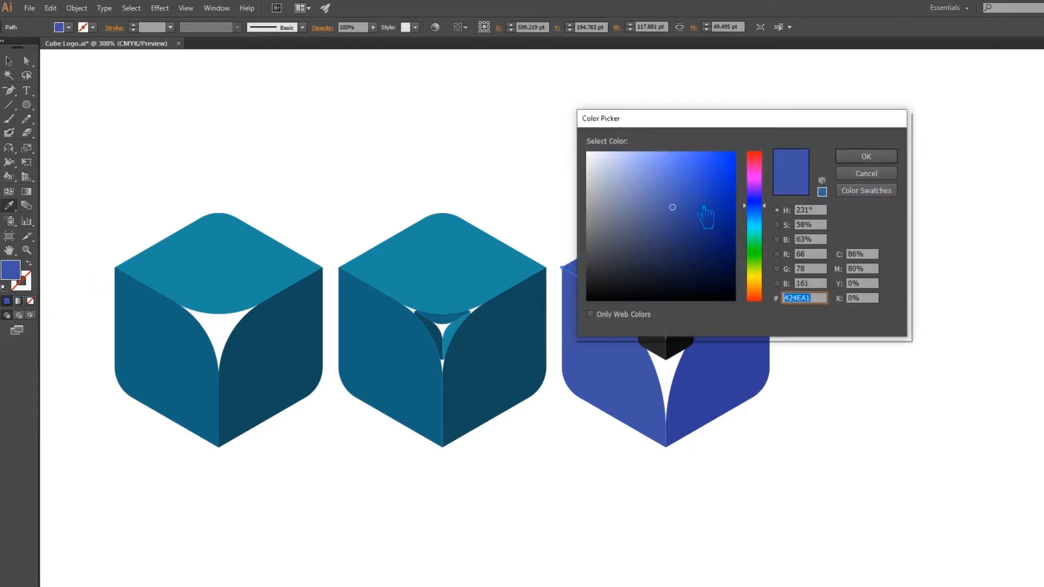
left_click(700, 201)
left_click(879, 159)
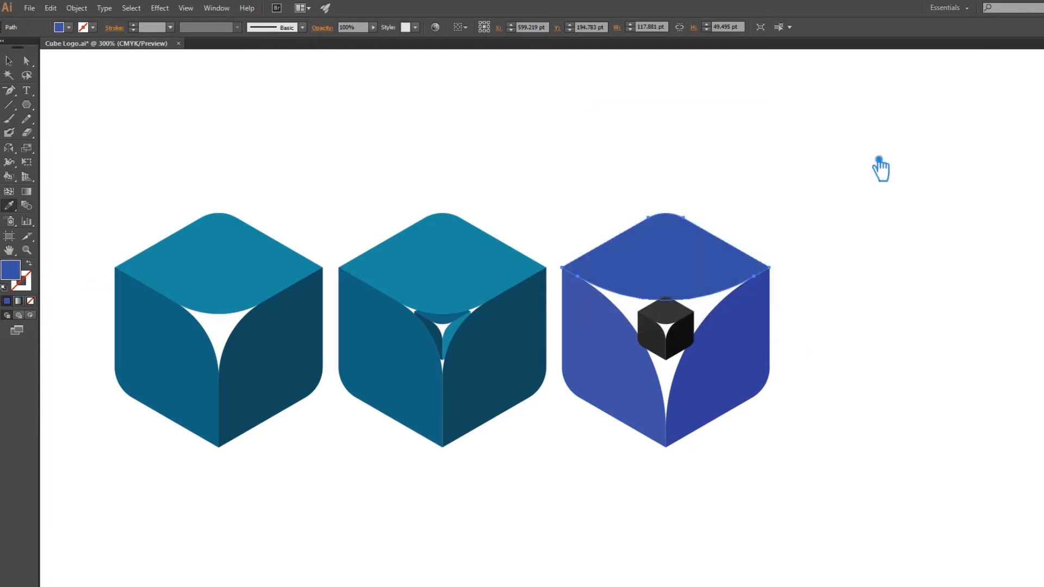
Lighten the rightmost cube's top face further to the bright blue #4973E8 and clear the selection.
double_click(16, 274)
left_click(692, 178)
left_click(867, 158)
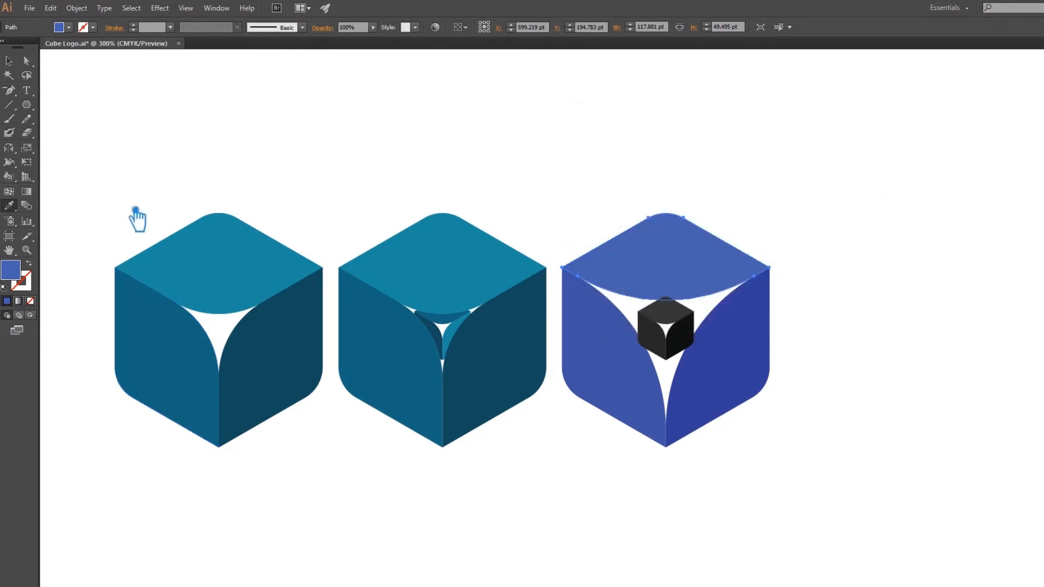
double_click(24, 278)
left_click(690, 172)
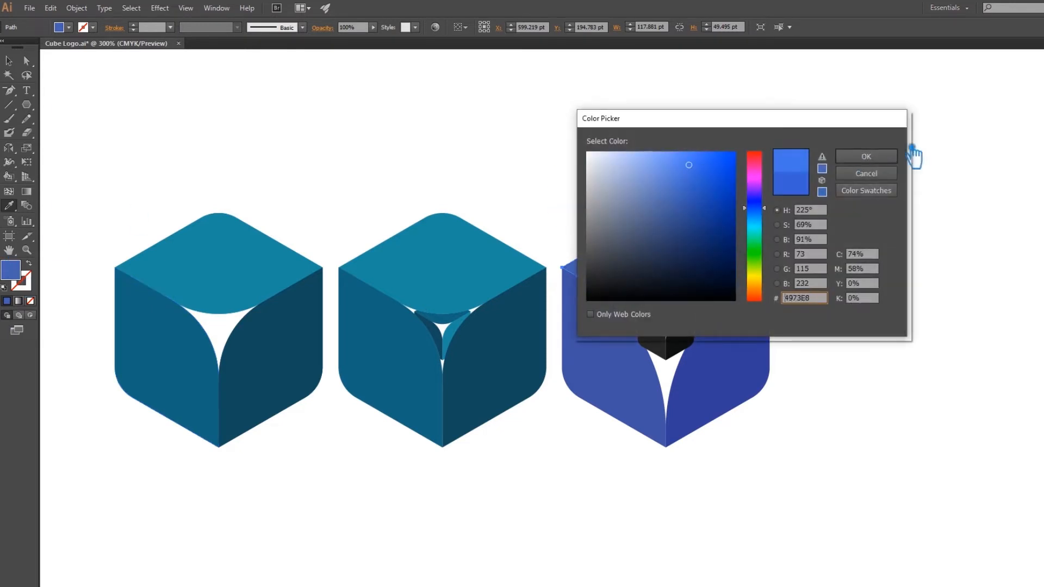
left_click(884, 158)
left_click(10, 63)
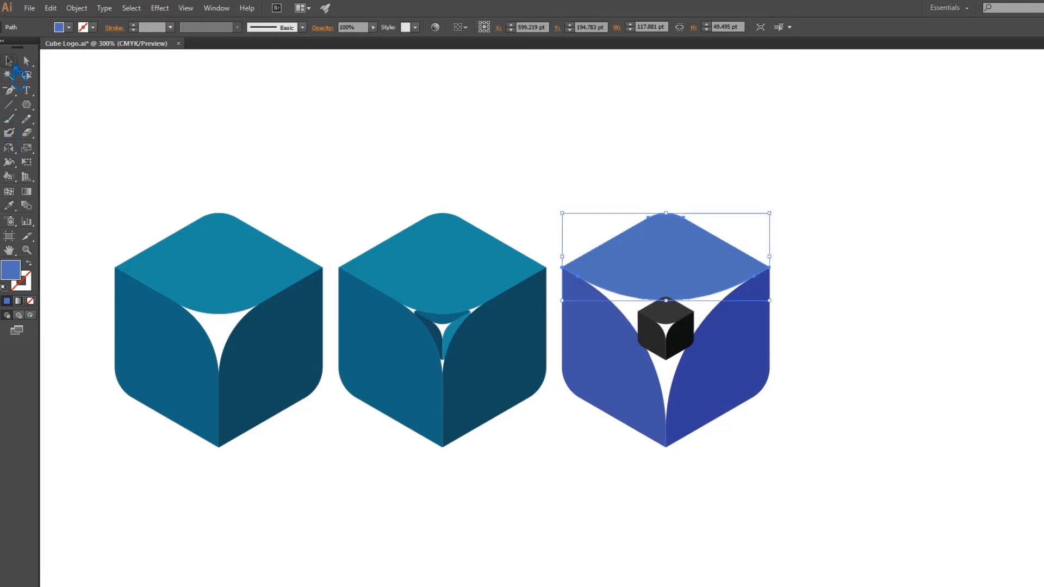
left_click(255, 173)
Move all three cubes together to the left, closer to the middle of the artboard, and deselect them.
left_click(689, 349)
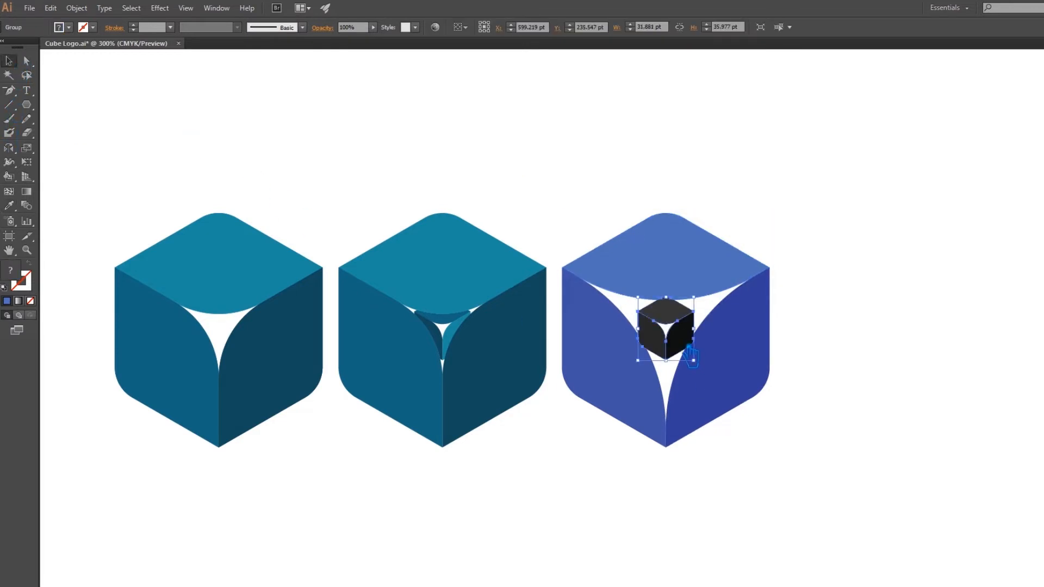
left_click(868, 344)
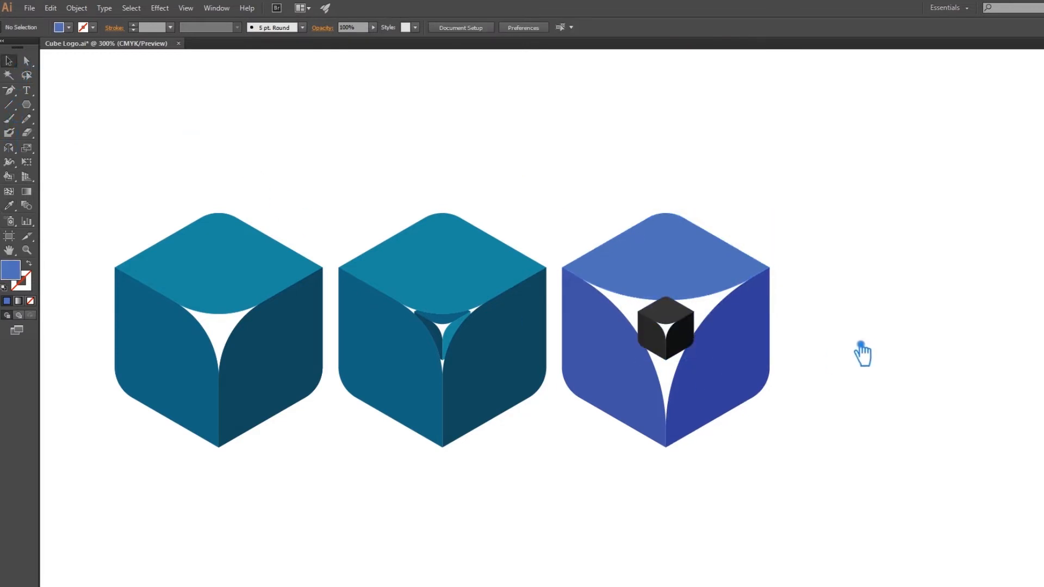
scroll(907, 349, "down", 1)
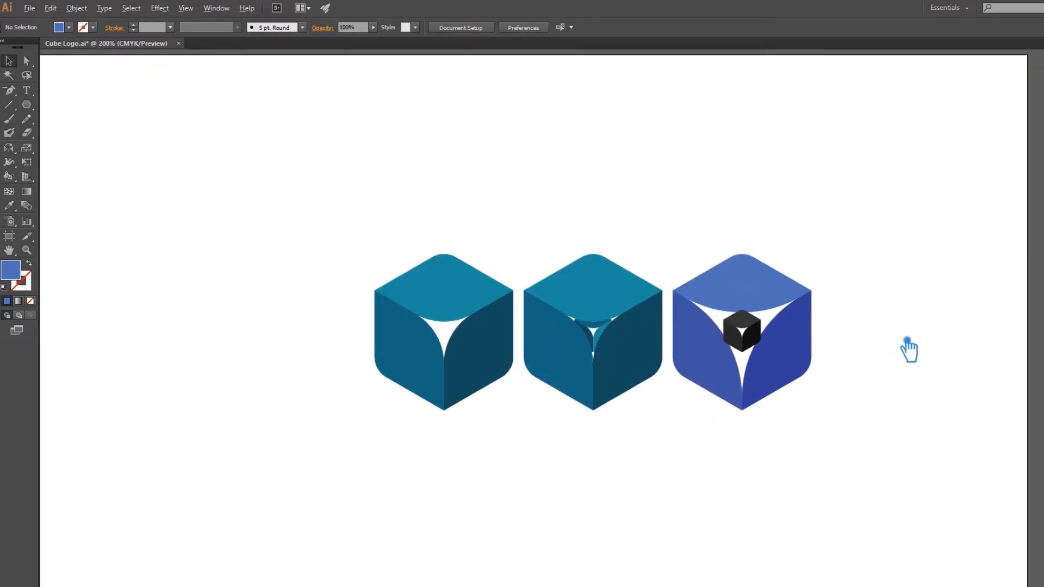
left_click_drag(901, 468, 302, 208)
left_click_drag(598, 379, 501, 446)
left_click(501, 446)
left_click(480, 375)
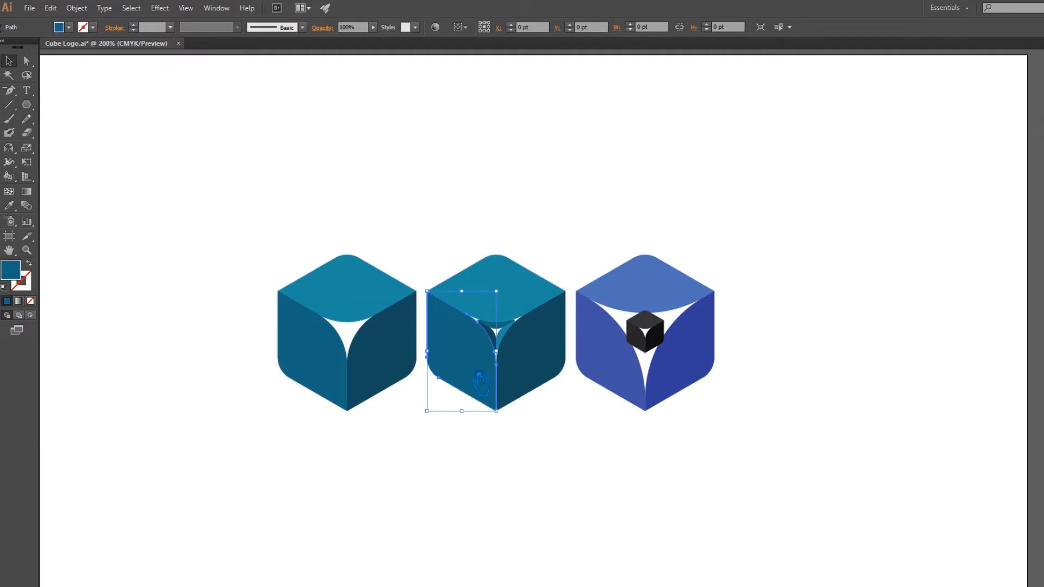
left_click(446, 439)
Try a magenta #821C65 fill on the leftmost cube's right face and undo it.
left_click(377, 354)
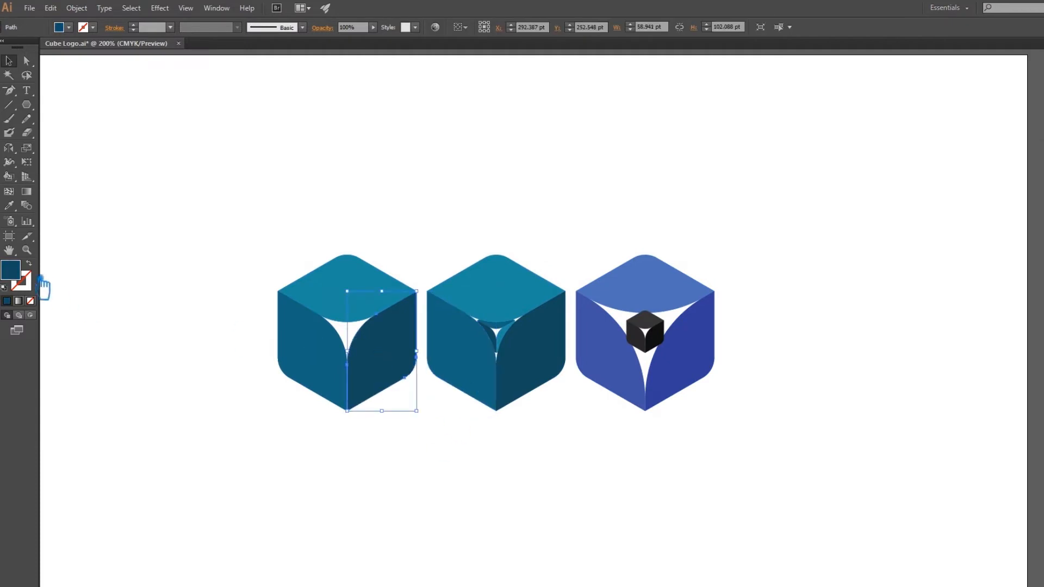
double_click(12, 271)
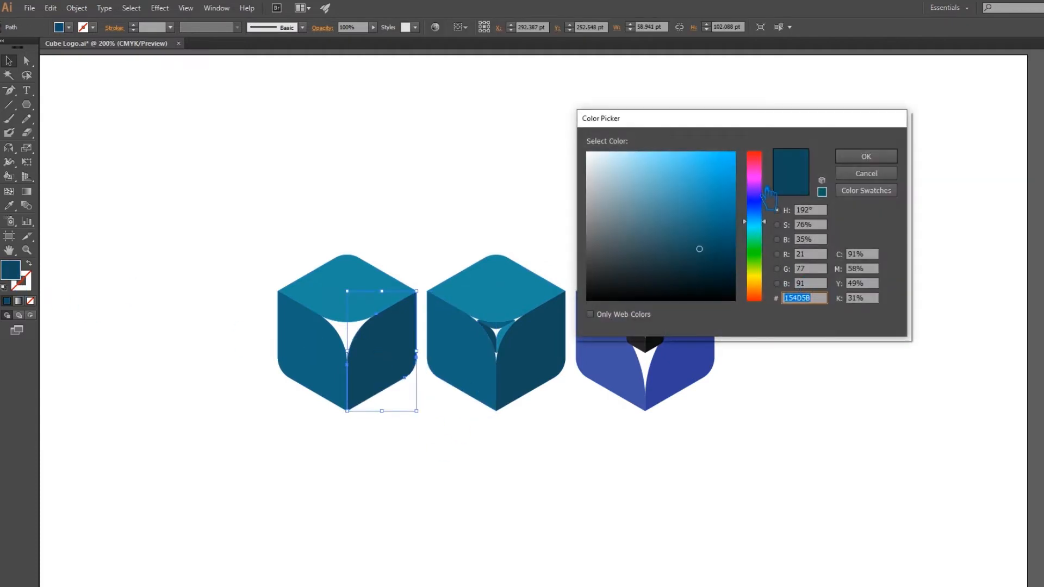
left_click(762, 289)
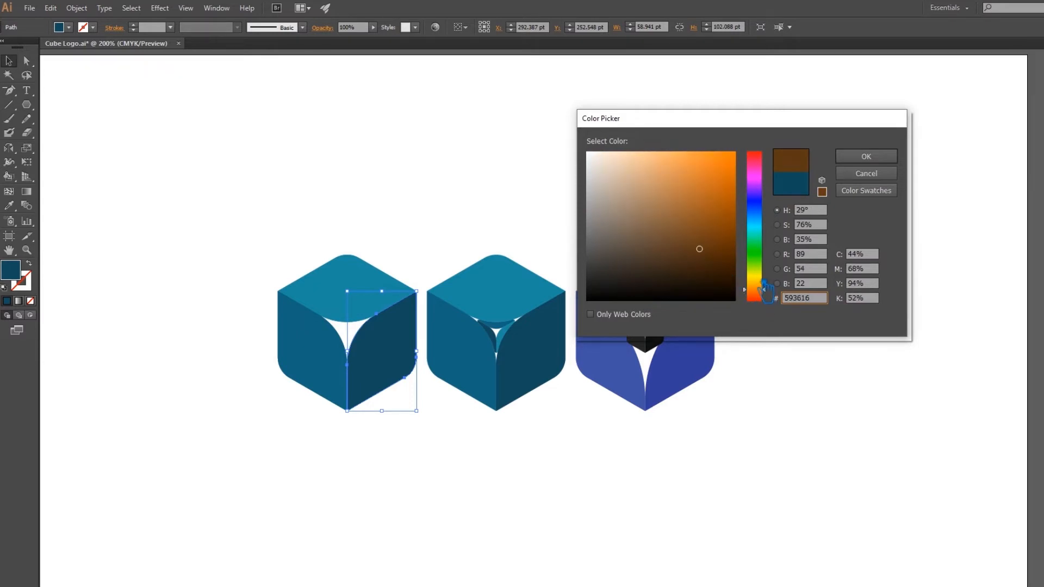
left_click(765, 186)
left_click_drag(764, 185, 765, 169)
left_click_drag(712, 254, 719, 228)
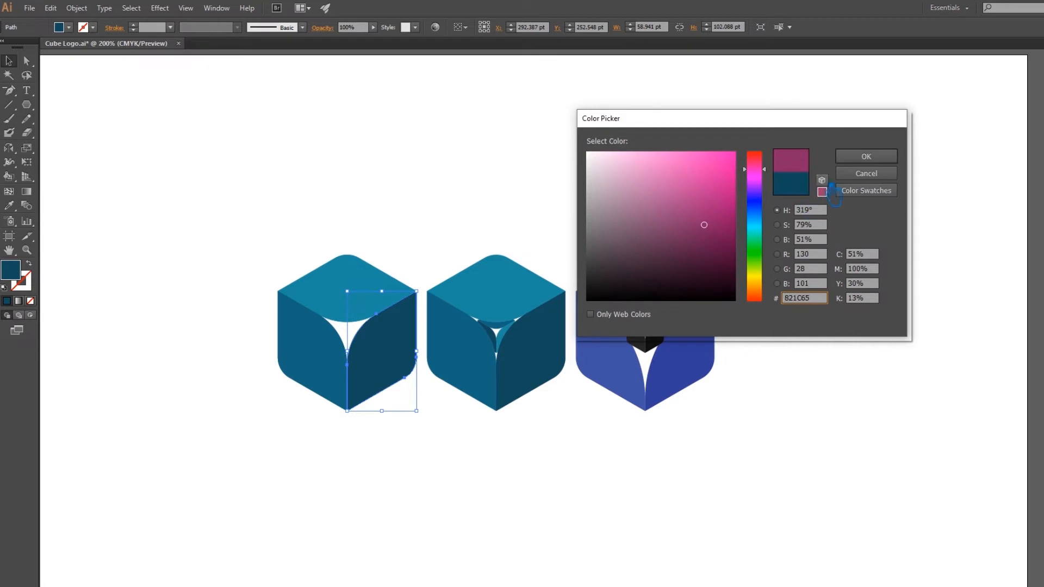
left_click(867, 157)
left_click(298, 354)
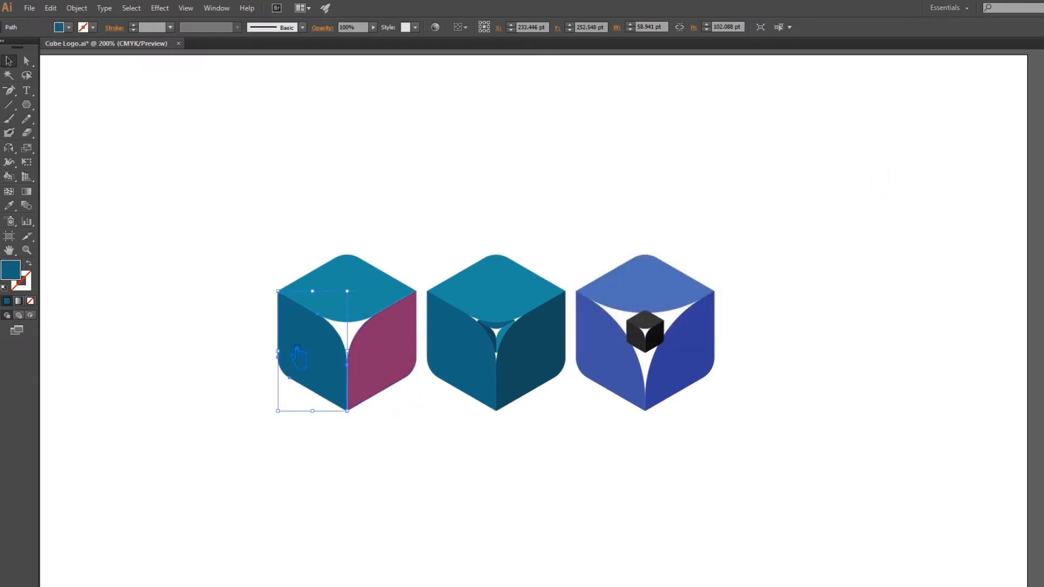
key("ctrl+z")
Try a burnt orange #8E3D10 fill on the leftmost cube's right face and undo it.
double_click(16, 275)
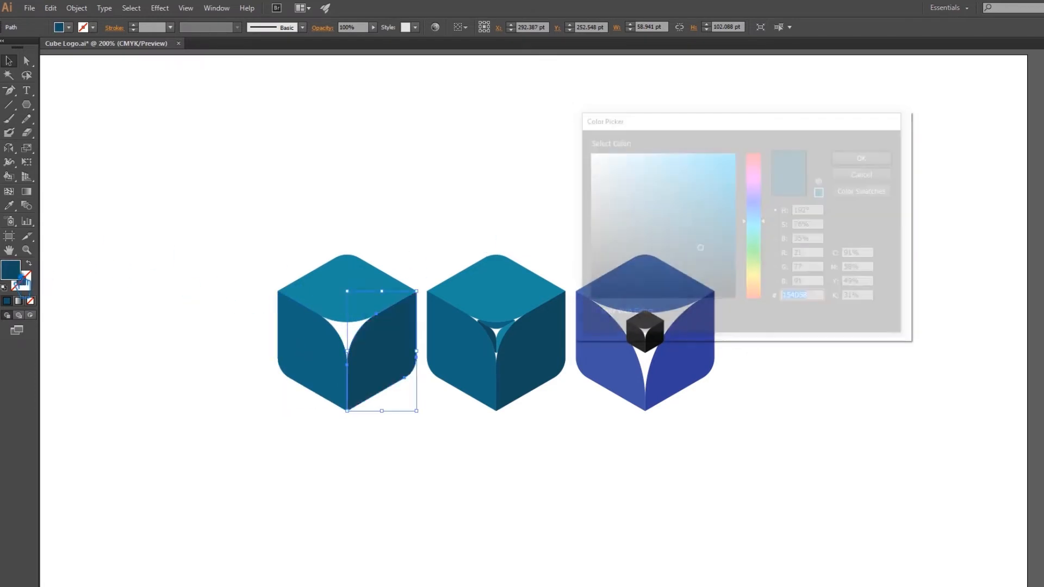
mouse_move(754, 284)
left_mouse_down()
mouse_move(766, 294)
mouse_move(730, 253)
mouse_move(733, 231)
left_mouse_up()
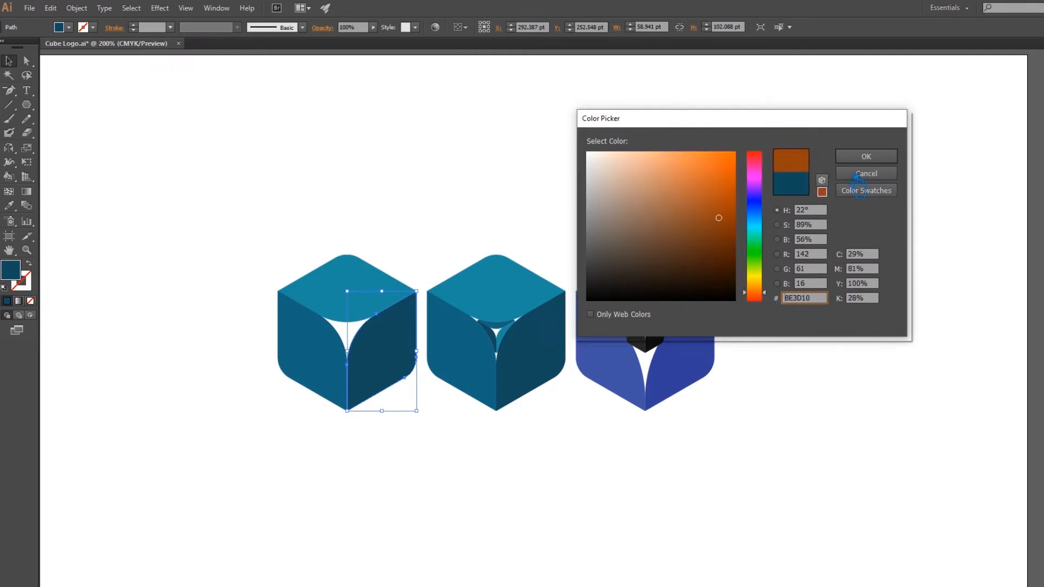
left_click(865, 157)
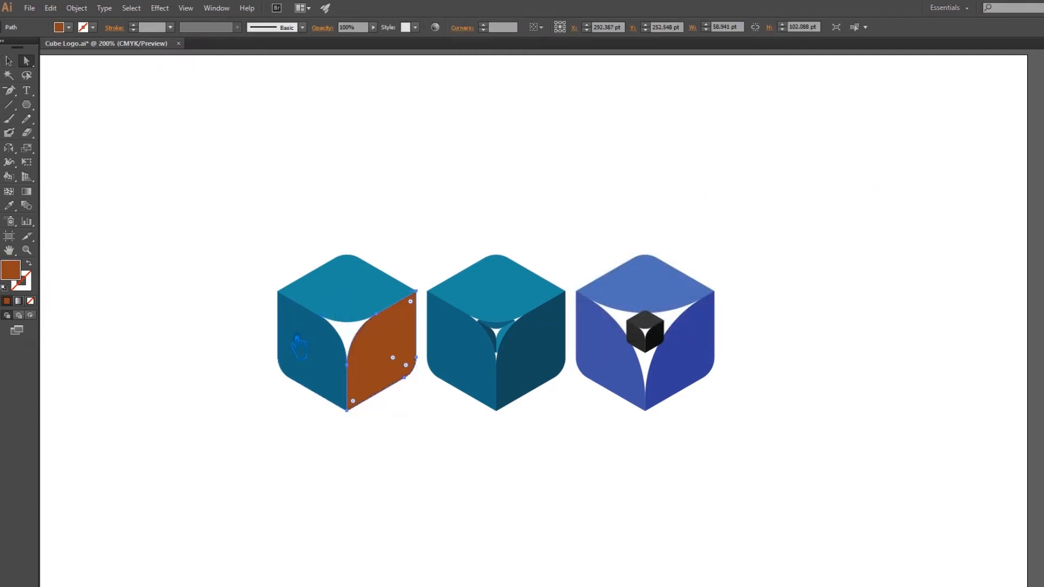
key("ctrl+z")
Fill the leftmost cube's right face with brown #6D472B and refine it to a darker, less saturated brown.
key("a")
double_click(11, 270)
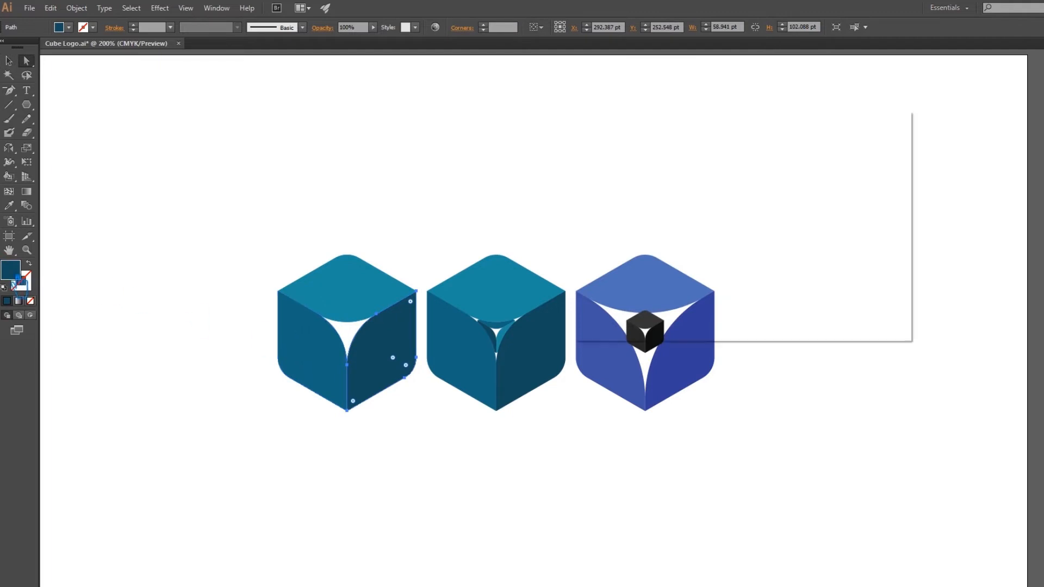
left_click(769, 291)
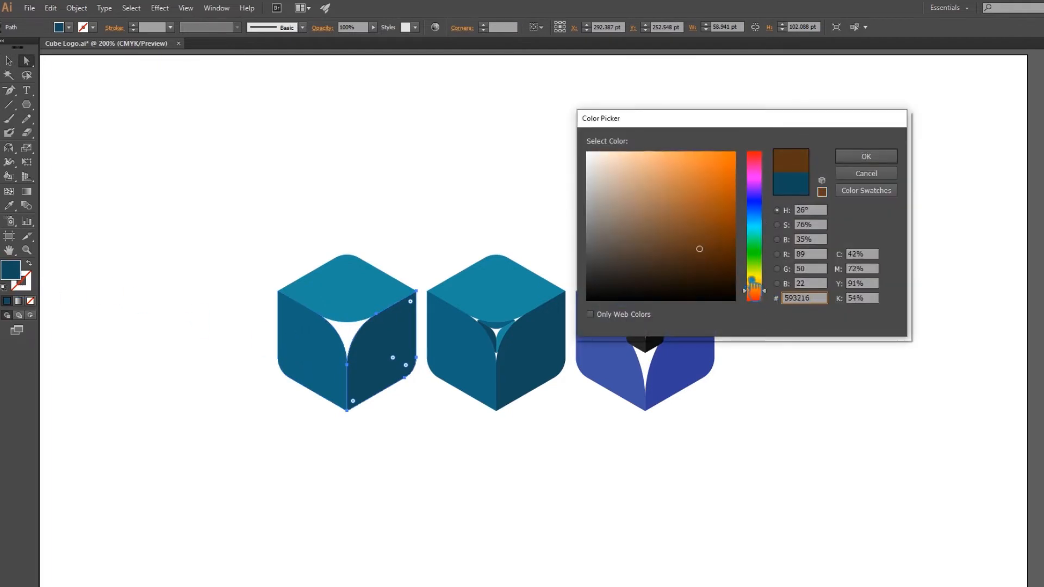
left_click(664, 238)
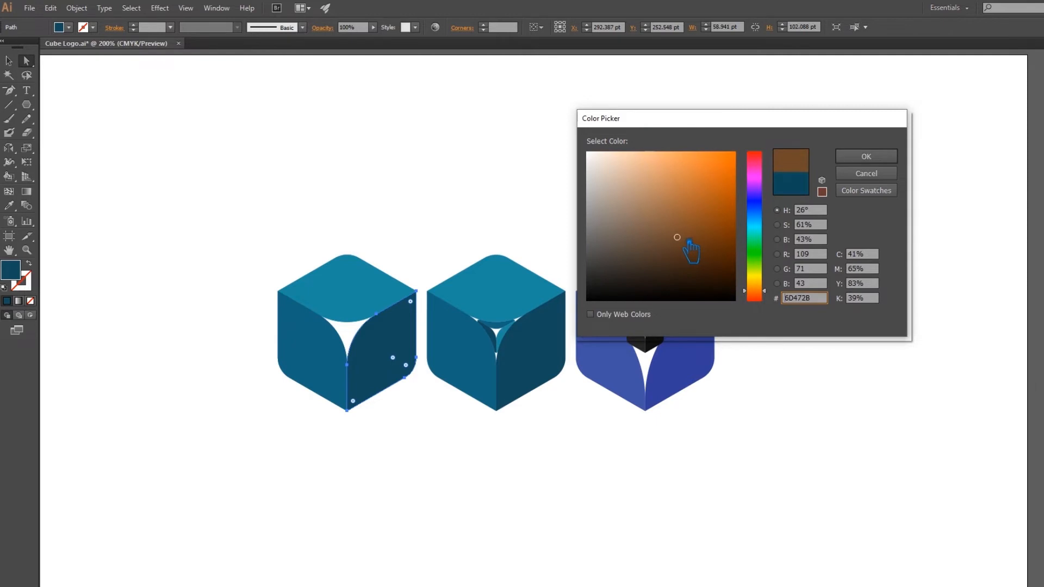
left_click(867, 156)
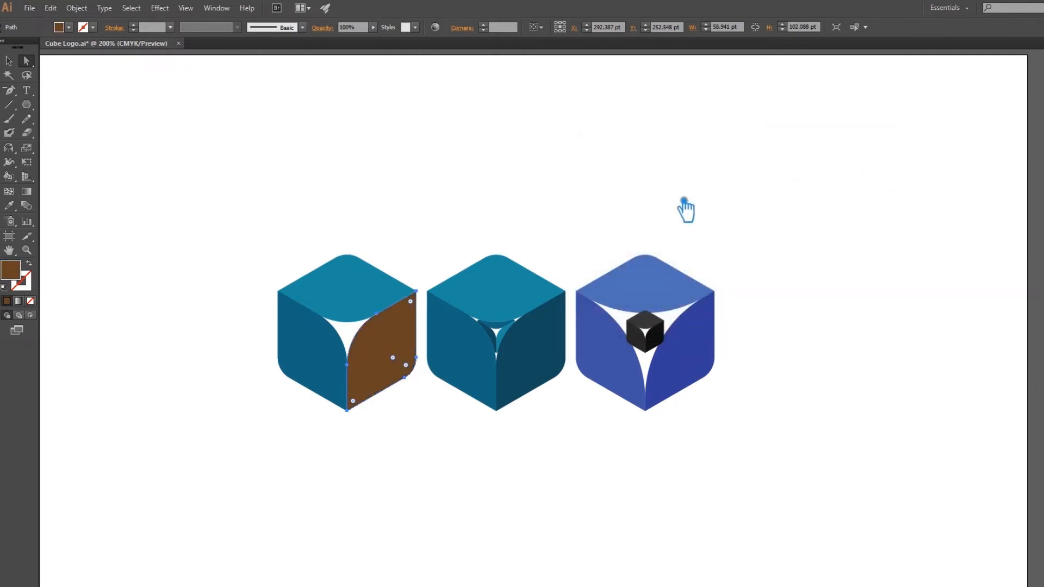
double_click(11, 270)
left_click(650, 264)
left_click(650, 255)
left_click(870, 159)
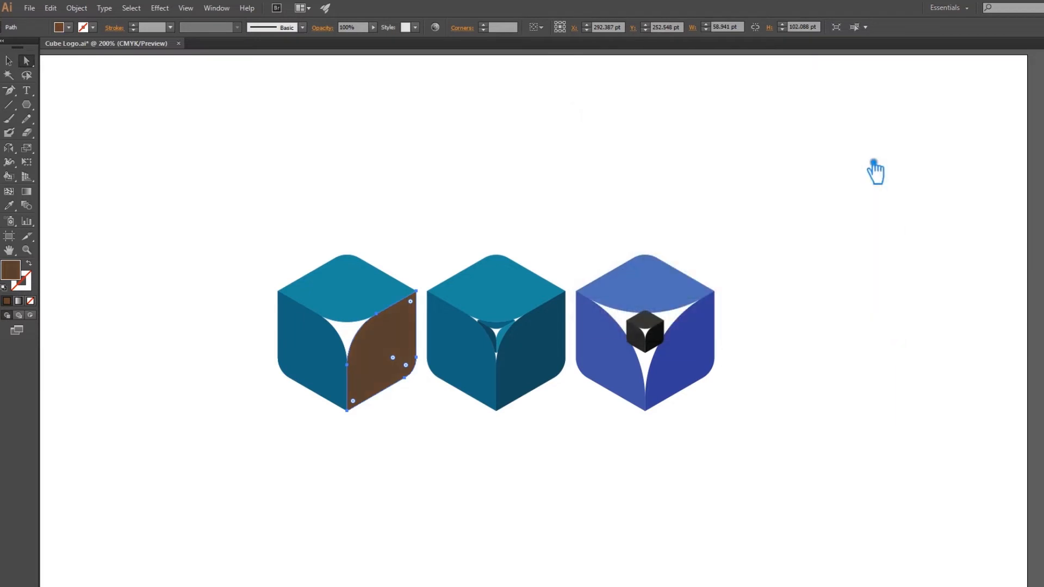
Fill the leftmost cube's left face with the right face's brown, lightened to #7A5743.
left_click(302, 375)
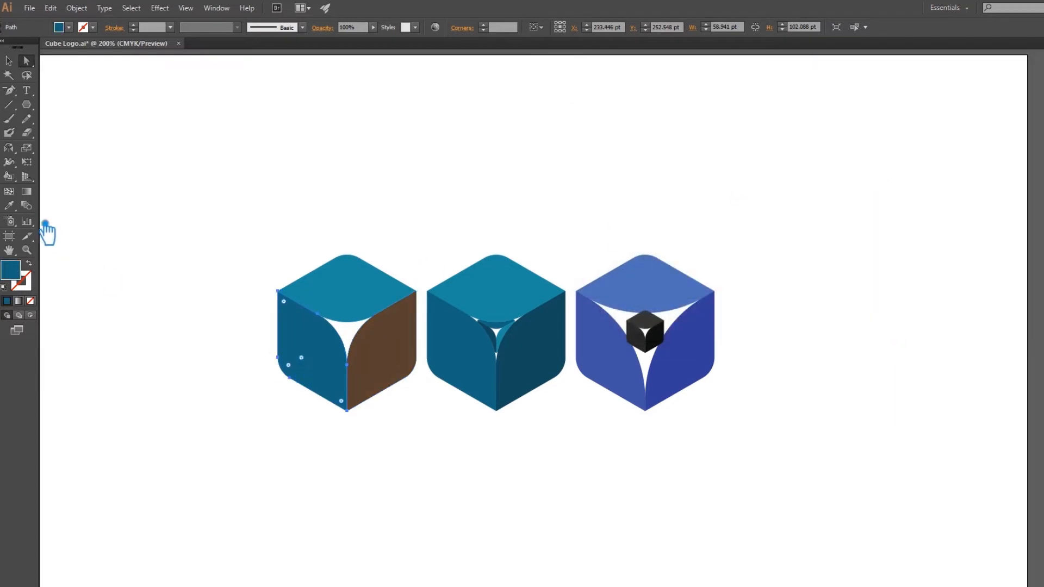
key("i")
left_click(408, 380)
double_click(22, 265)
mouse_move(673, 272)
left_mouse_down()
mouse_move(676, 256)
mouse_move(653, 230)
left_mouse_up()
left_click(880, 158)
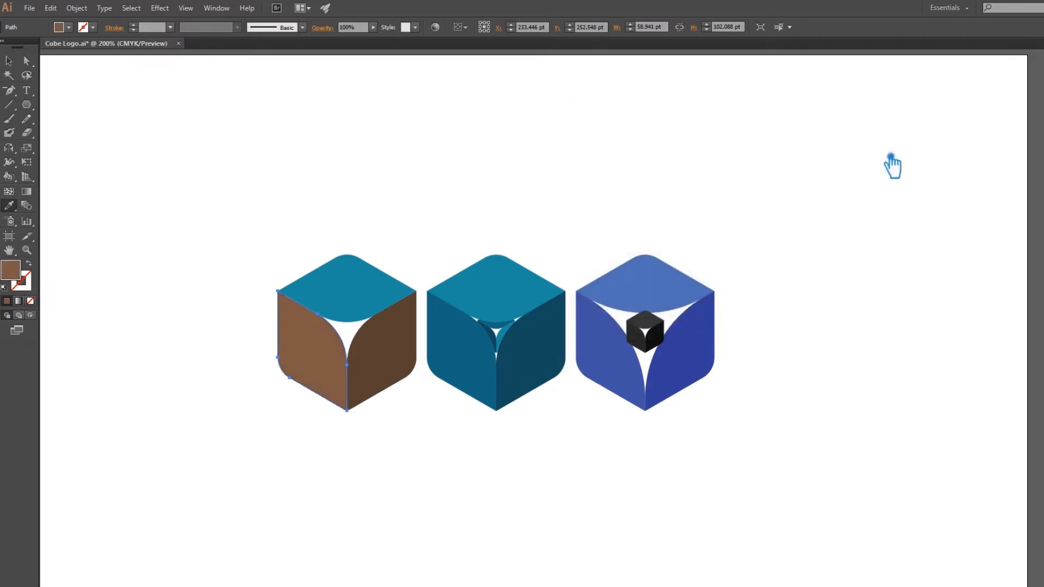
Fill the leftmost cube's top face with the left face's brown, lightened to #AD7B63.
key("a")
left_click(332, 301)
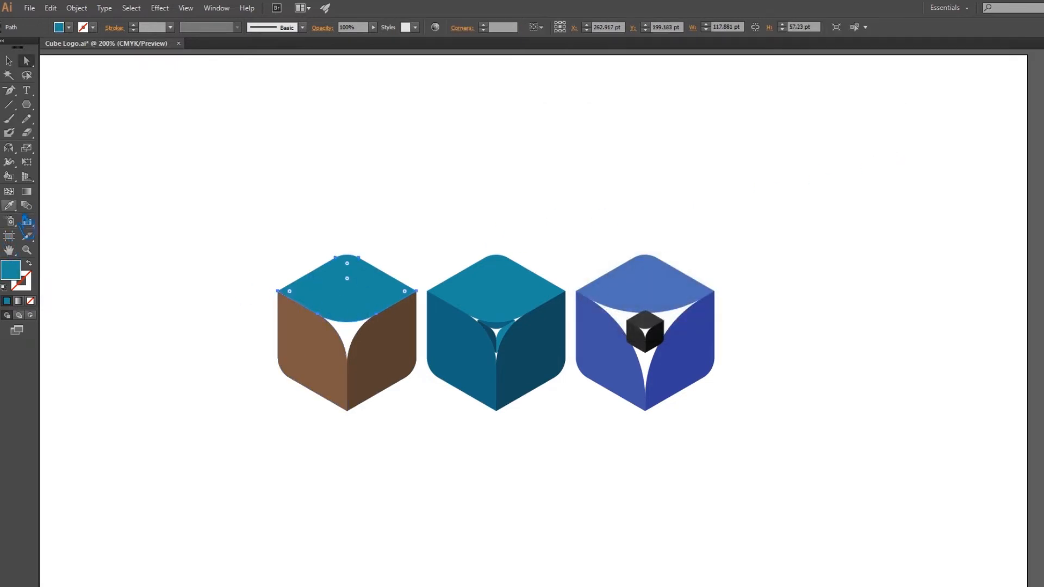
left_click(8, 205)
left_click(304, 344)
double_click(18, 273)
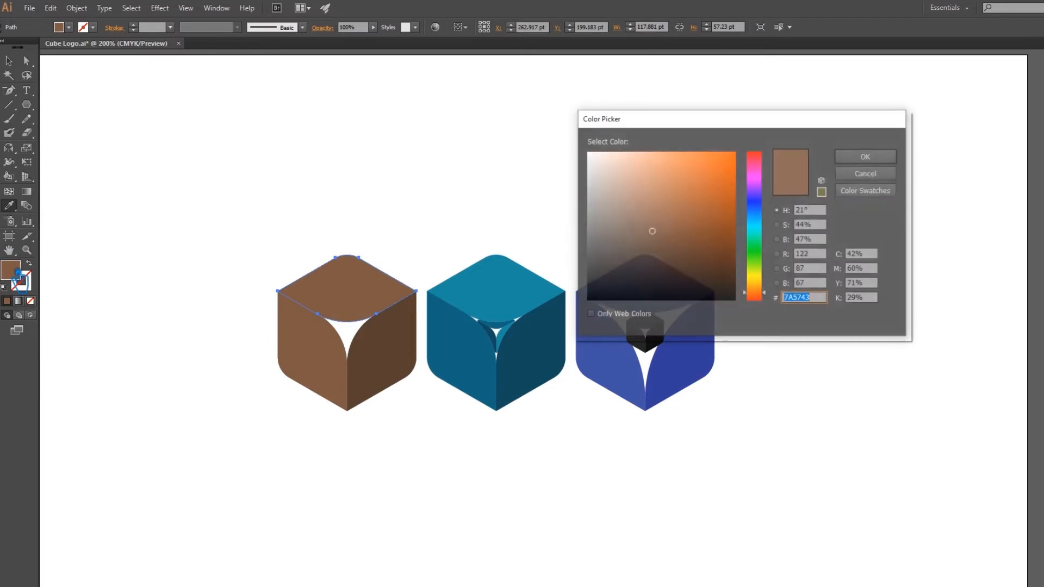
left_click(655, 203)
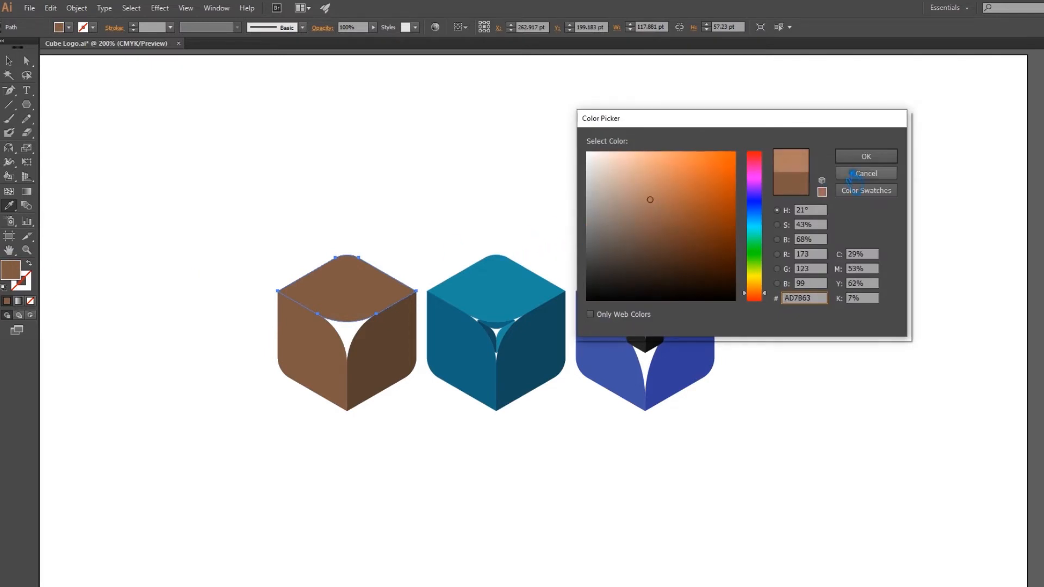
left_click(867, 157)
Refill the leftmost cube's right face with the left face's brown, darkened slightly, and clear the selection.
left_click(412, 377, "ctrl")
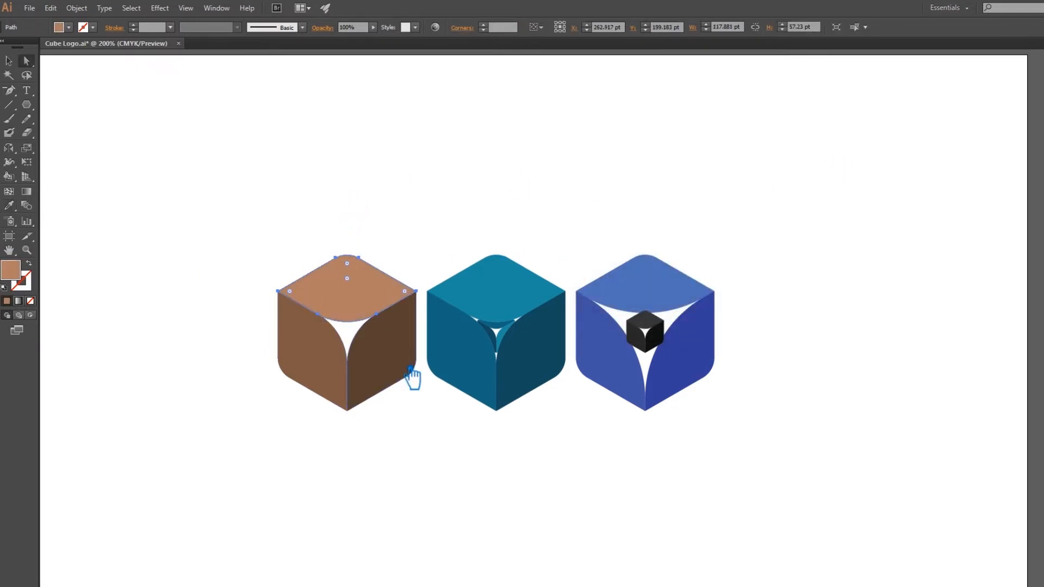
left_click(330, 351)
double_click(12, 271)
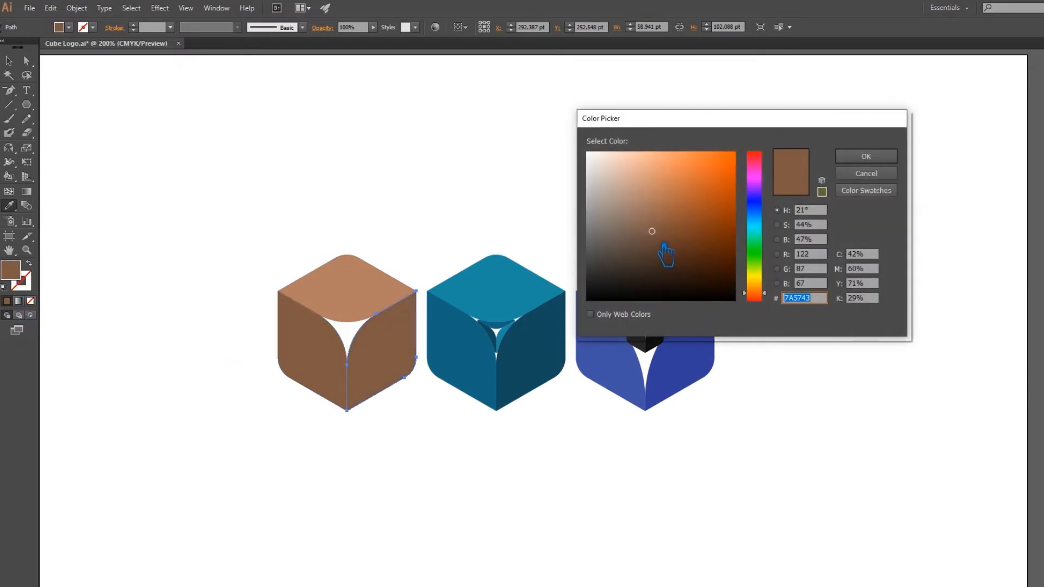
left_click(664, 248)
left_click(867, 157)
left_click(9, 62)
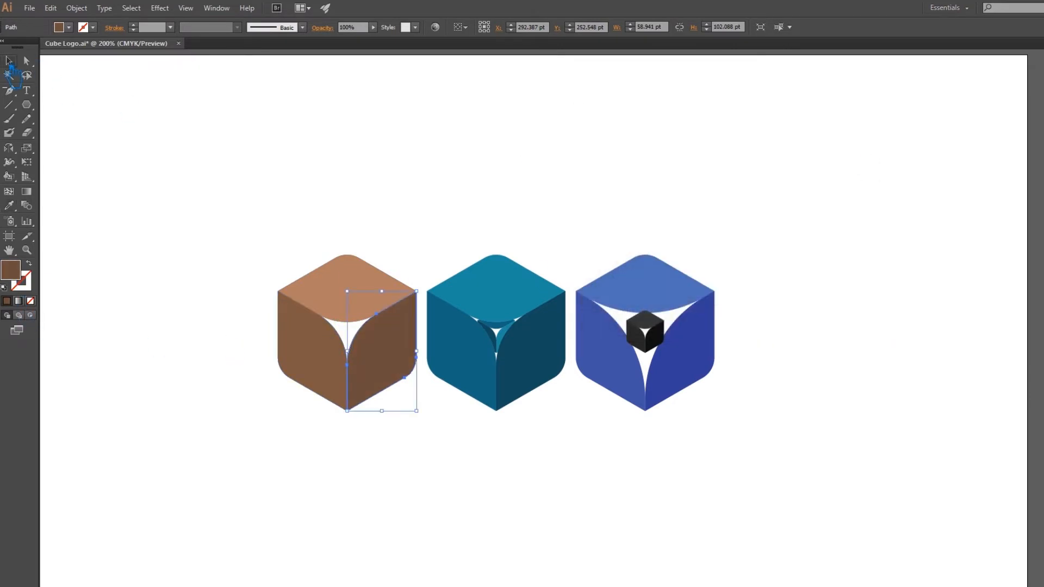
left_click(261, 154)
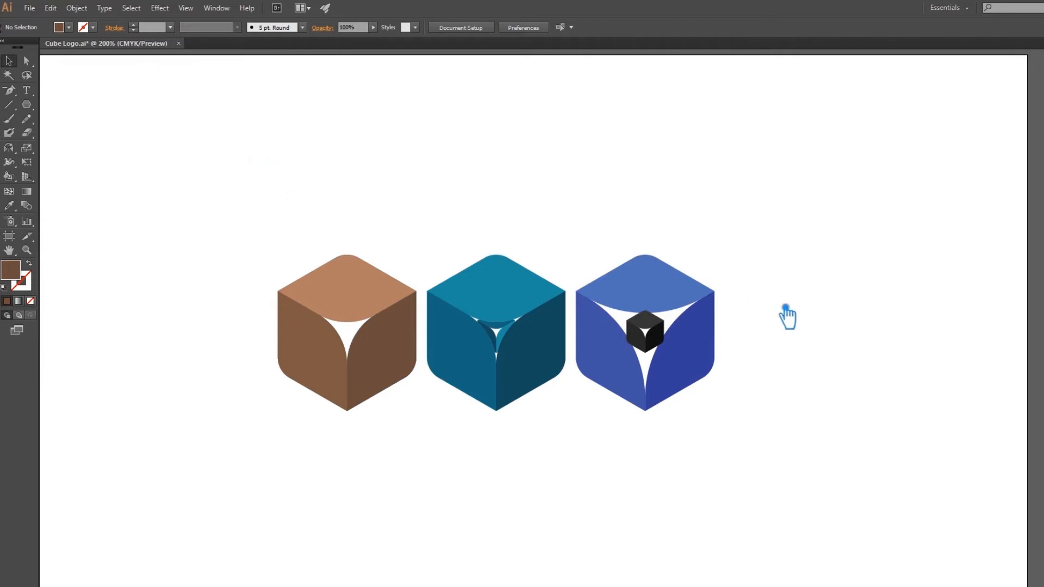
Delete the small black cube nested inside the rightmost blue cube.
left_click_drag(788, 389, 766, 376)
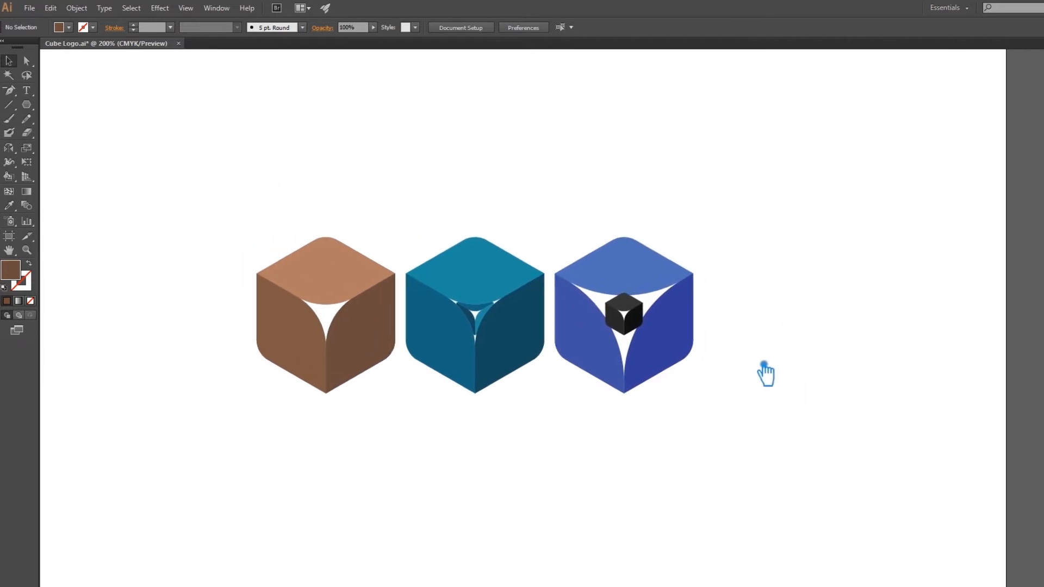
left_click(642, 329)
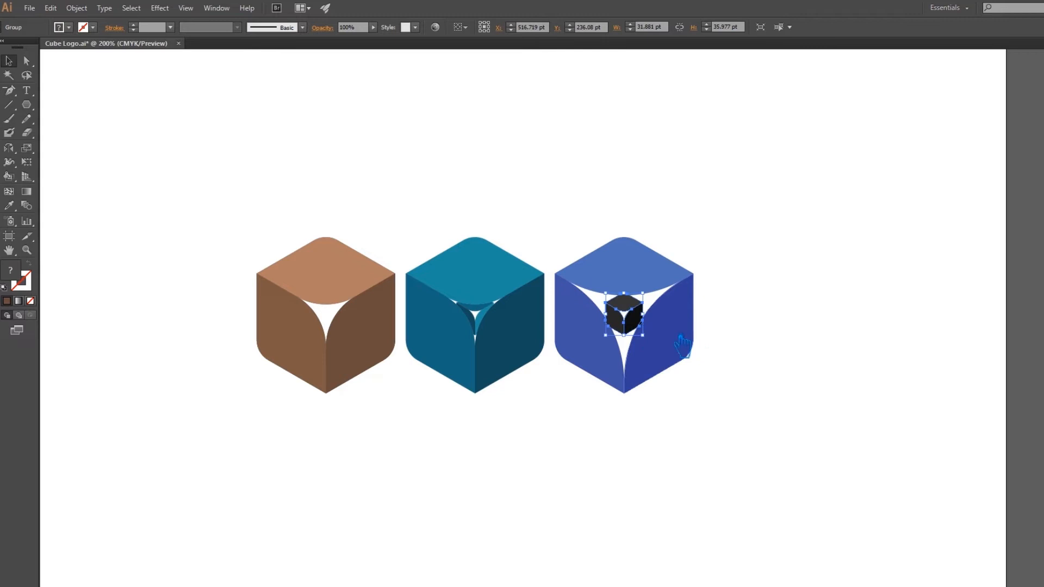
key("Delete")
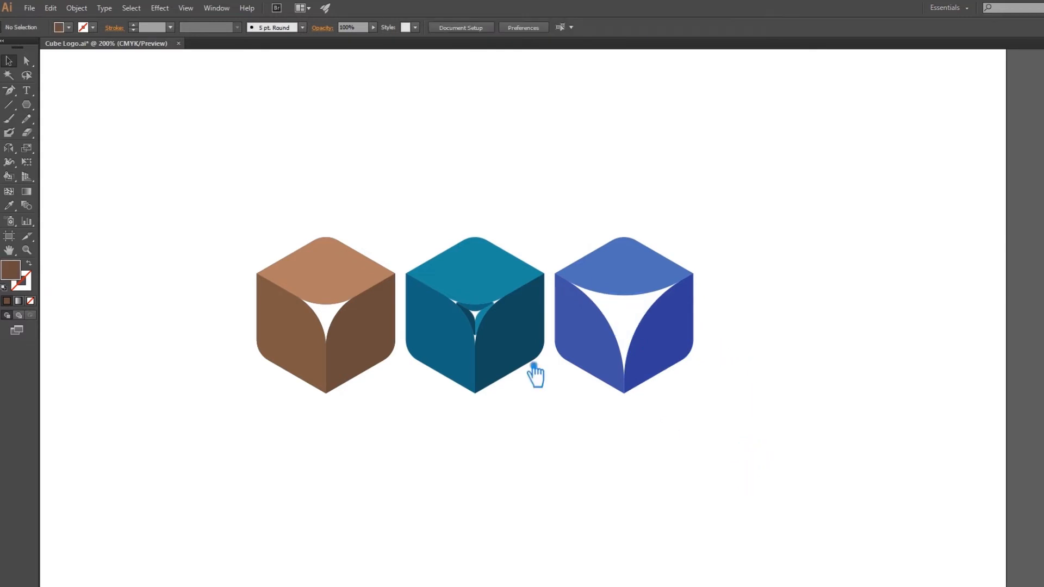
Group all the pieces of the middle teal cube and clear the selection.
left_click(480, 335)
left_click(542, 404)
left_click_drag(528, 422, 441, 222)
key("ctrl+g")
left_click(630, 429)
left_click(681, 317)
left_click(736, 329)
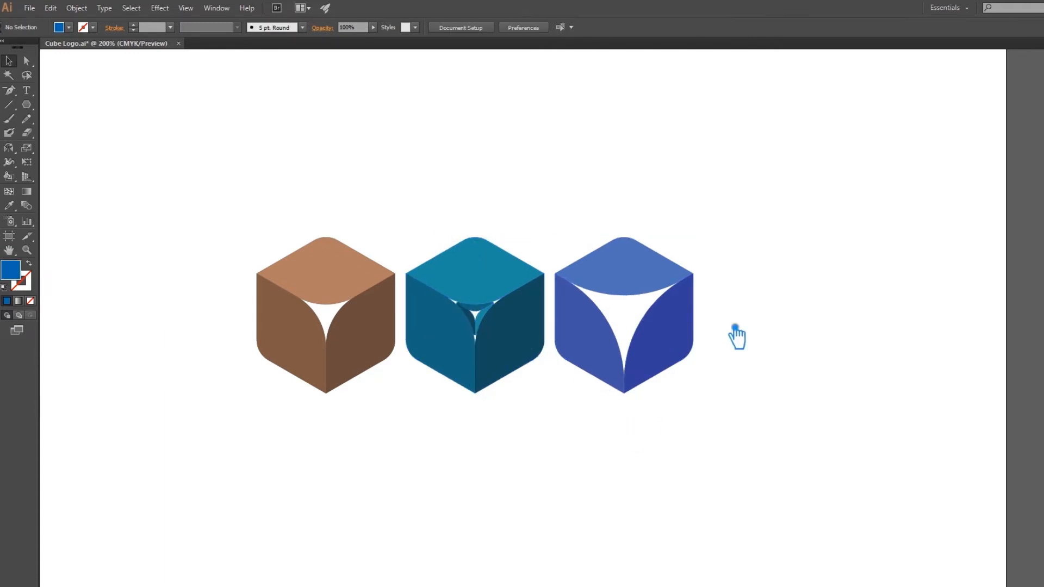
Shift the rightmost cube's top face to a slightly brighter, more saturated blue and deselect it.
key("a")
left_click(642, 260)
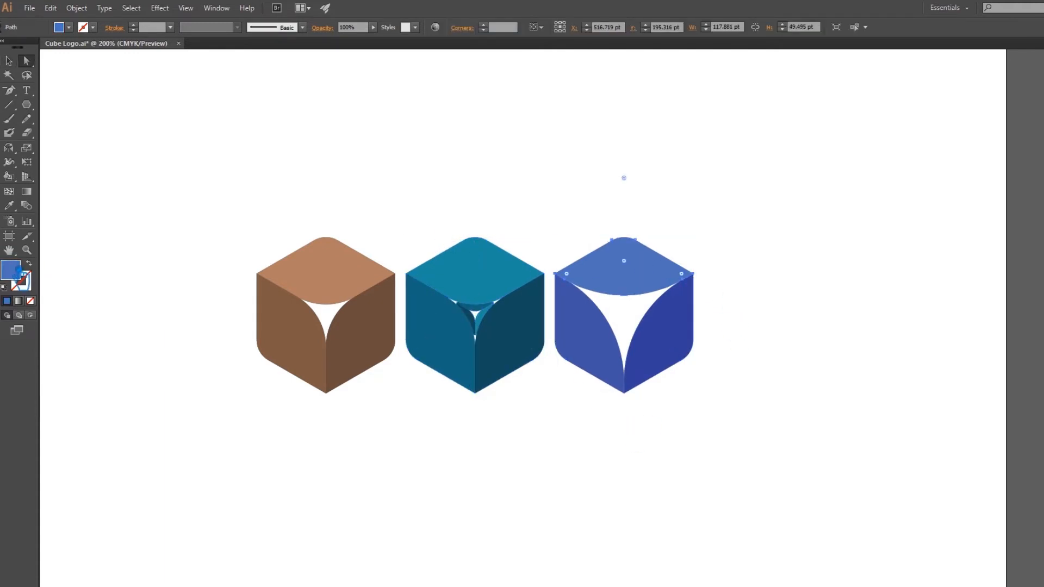
double_click(15, 269)
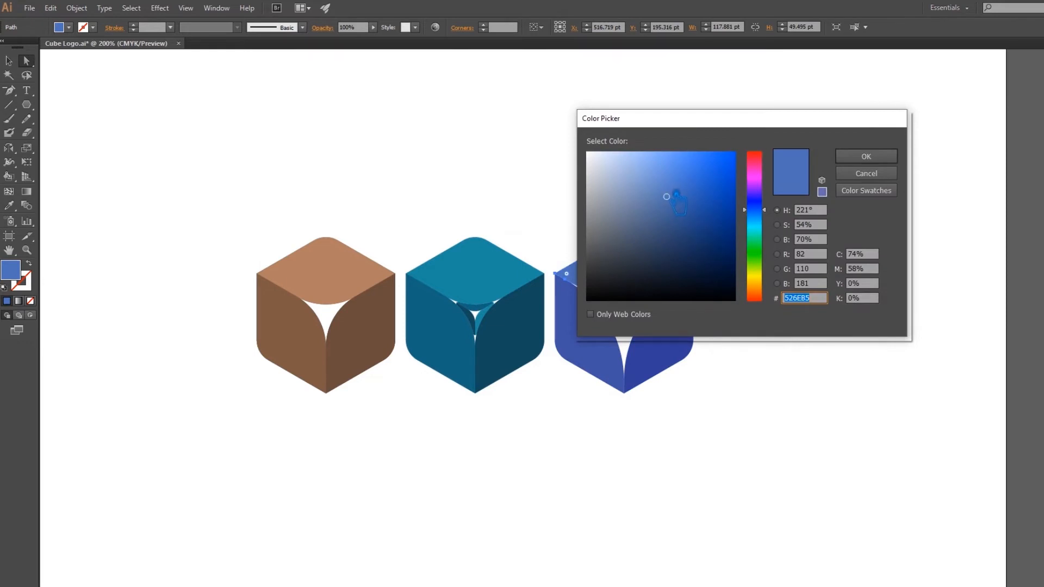
left_click(678, 194)
left_click(864, 156)
key("v")
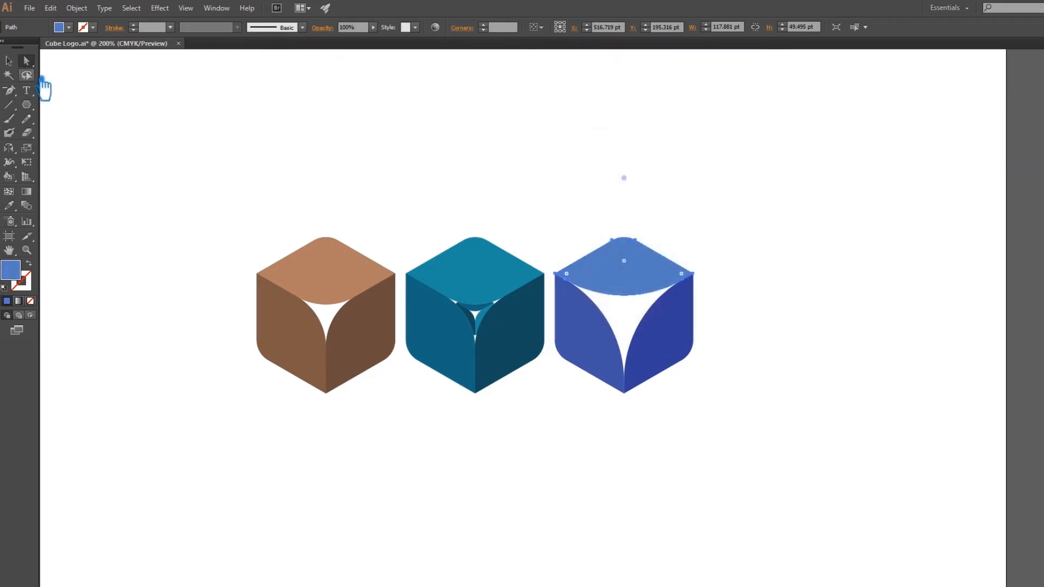
left_click(198, 146)
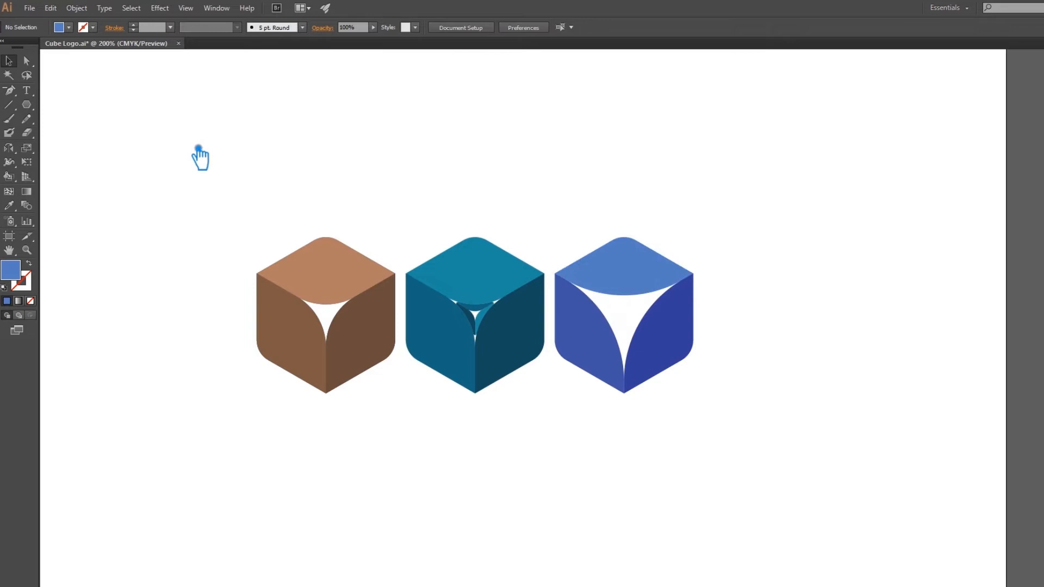
left_click_drag(706, 437, 596, 223)
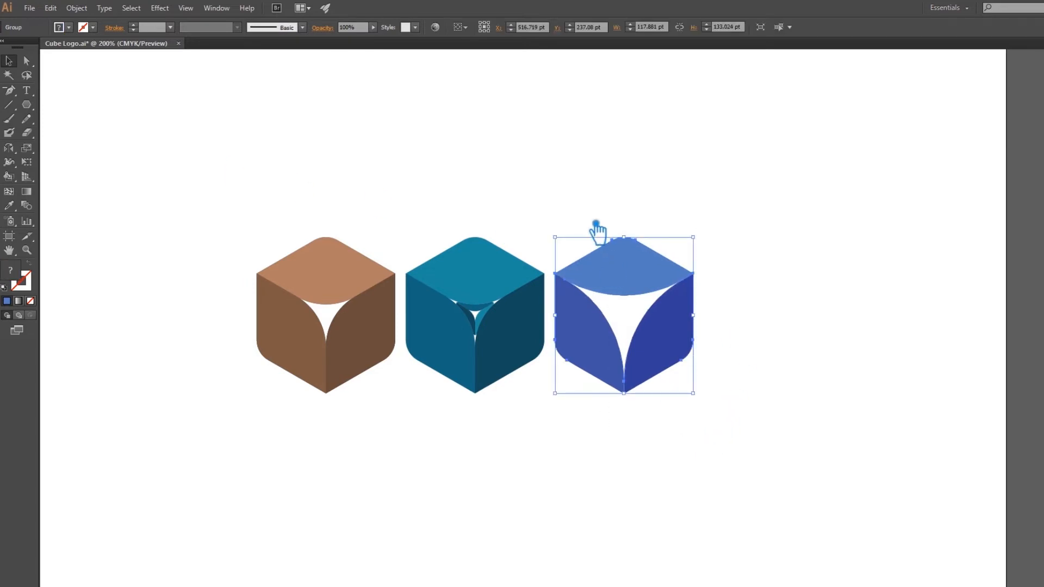
left_click_drag(442, 210, 521, 388)
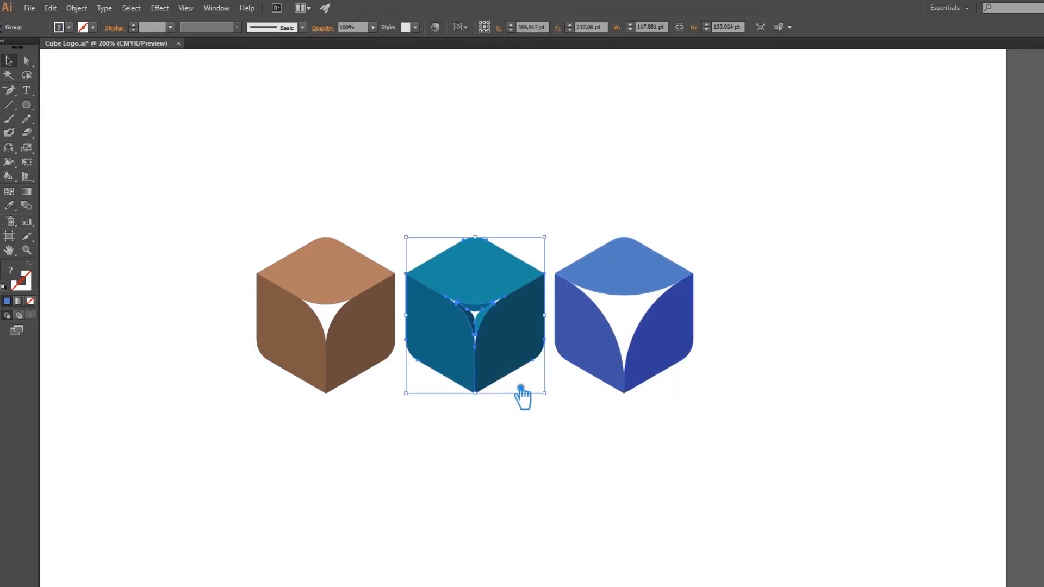
left_click_drag(370, 422, 207, 194)
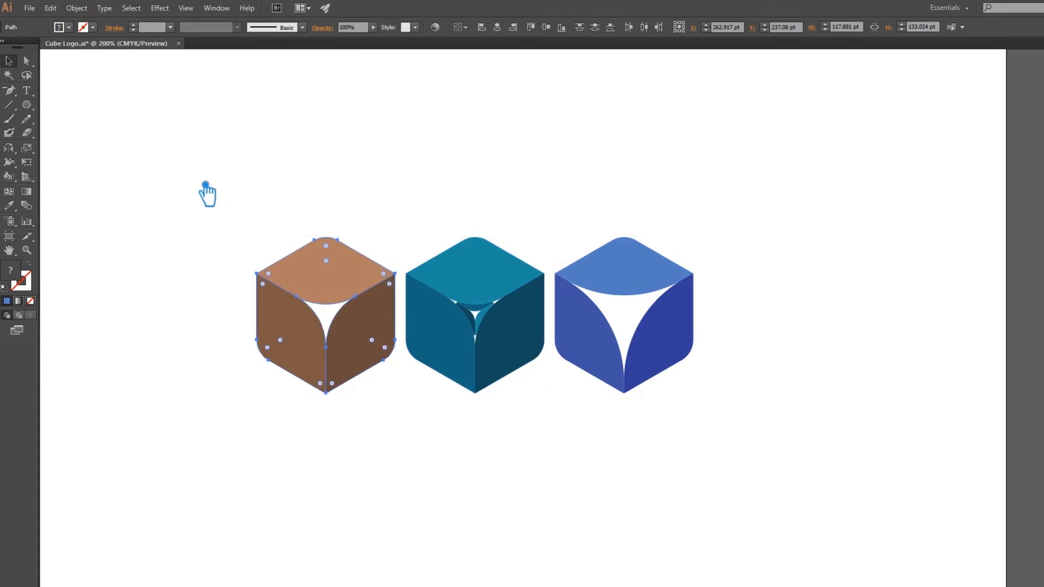
left_click(235, 184)
left_click_drag(711, 458, 240, 161)
left_click(591, 165)
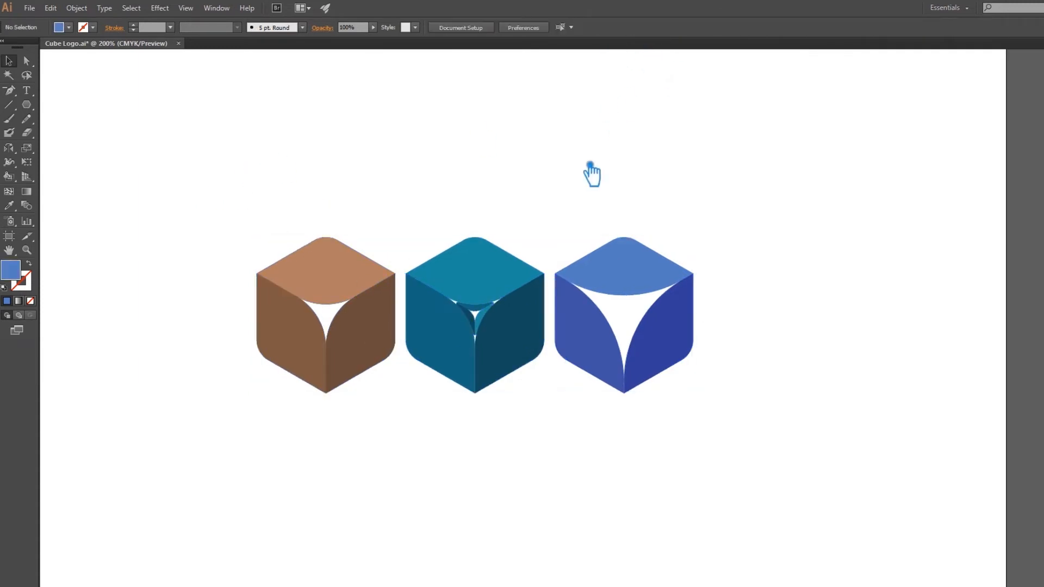
left_click_drag(696, 244, 725, 236)
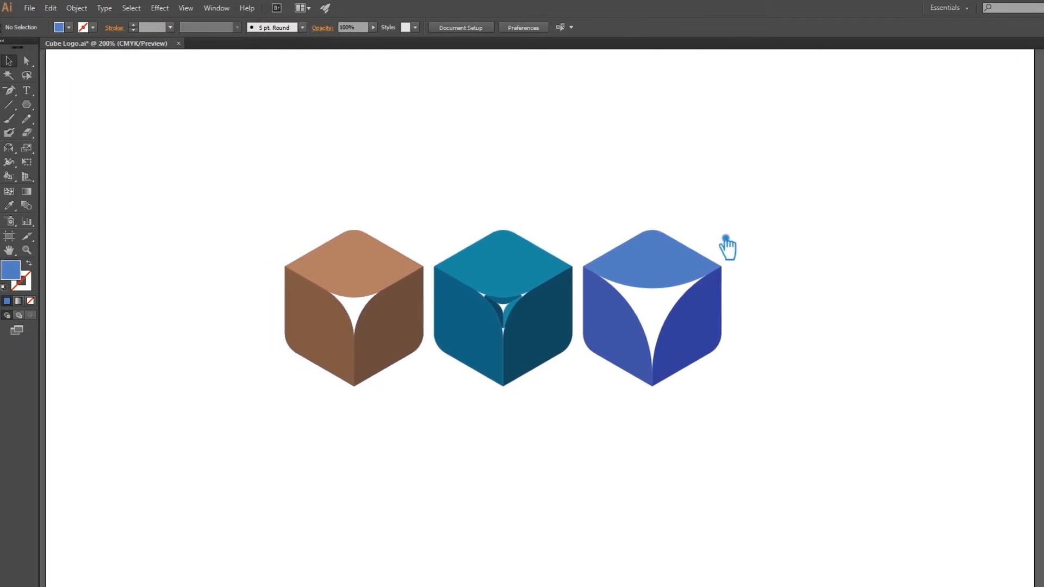
Duplicate the teal cube to the right of the blue cube and clear the selection.
scroll(540, 209, "up", 2)
scroll(540, 210, "down", 2)
scroll(540, 209, "up", 1)
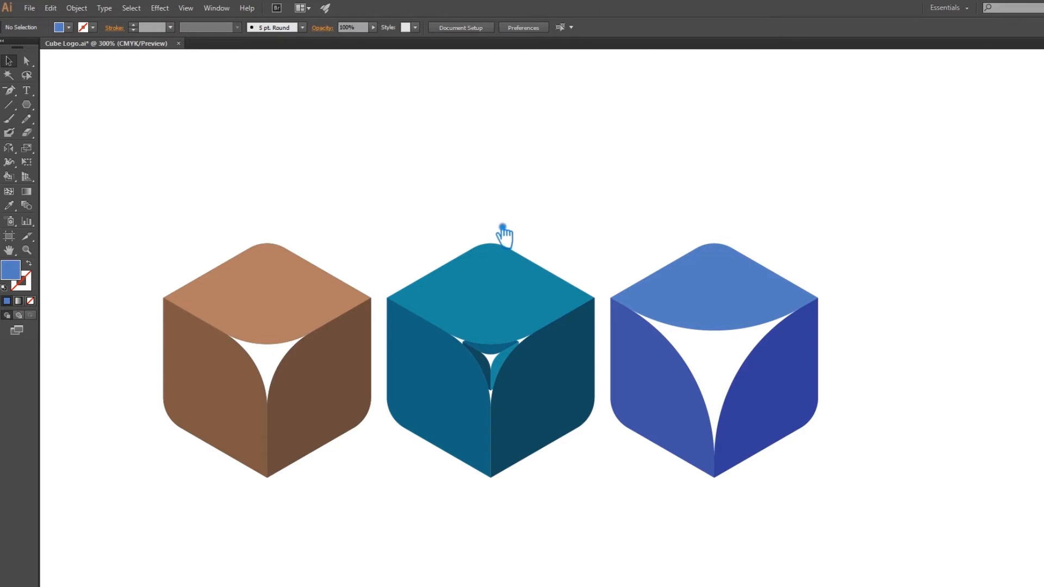
left_click(14, 108)
scroll(532, 244, "down", 1)
scroll(604, 231, "down", 1)
left_click_drag(668, 280, 531, 296)
left_click_drag(360, 279, 366, 297)
left_click_drag(440, 368, 732, 372)
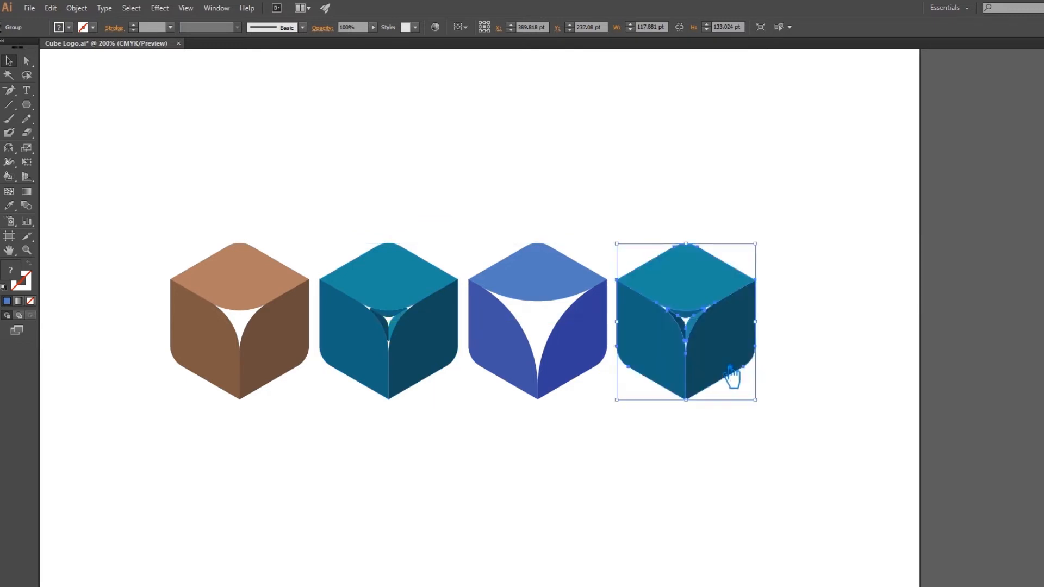
left_click(810, 379)
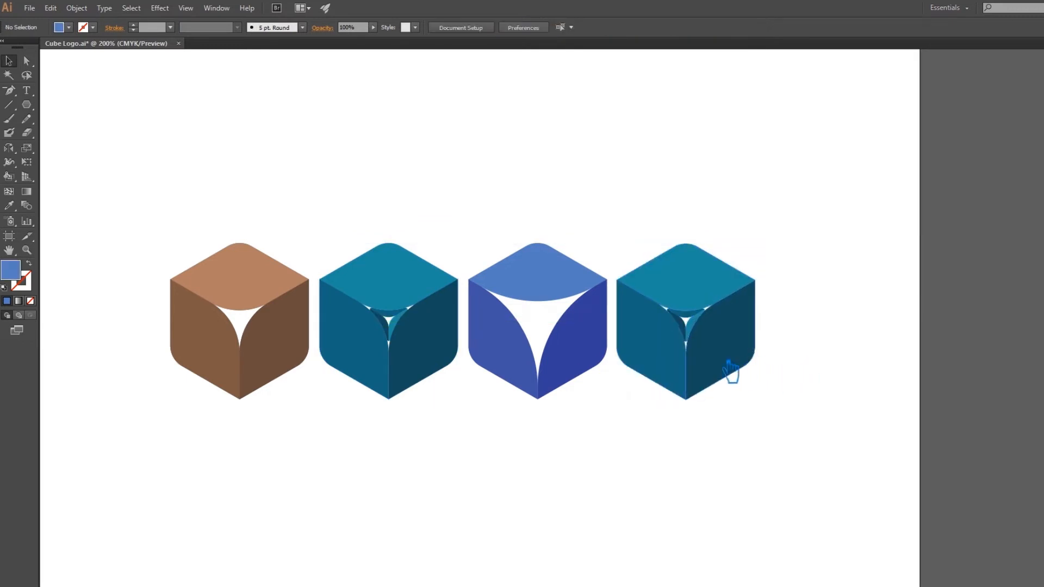
Ungroup the duplicated teal cube and delete the three outer pieces of the small cube nested inside it.
left_click(711, 345)
right_click(698, 327)
left_click(742, 400)
left_click(700, 330)
key("Delete")
left_click(694, 315)
key("Delete")
left_click(681, 327)
key("Delete")
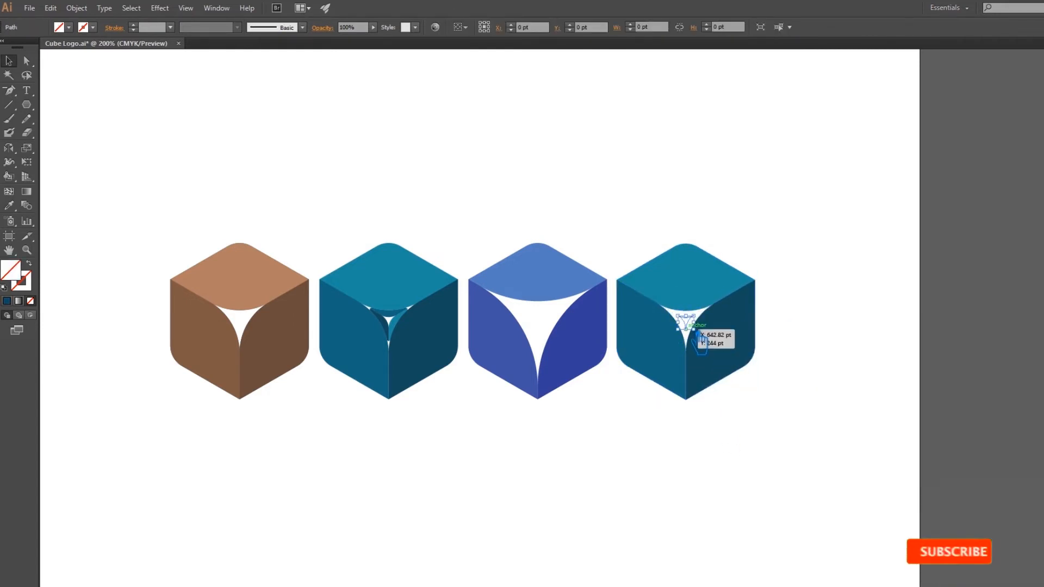
Fill the three-pointed centre shape of the duplicated cube with the teal of its top face, and deselect it.
left_click(701, 339)
key("i")
left_click(673, 269)
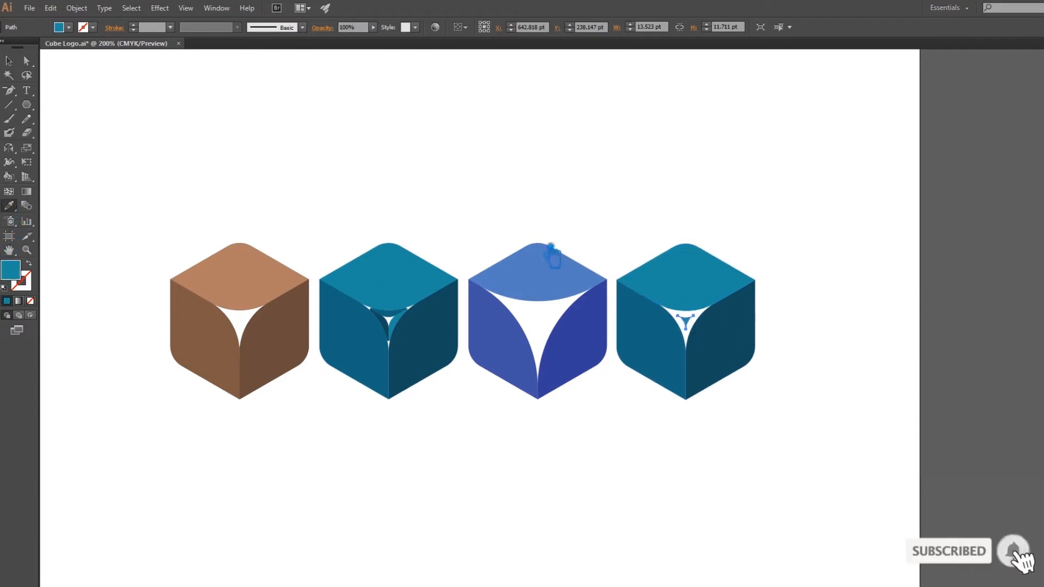
key("v")
left_click(200, 129)
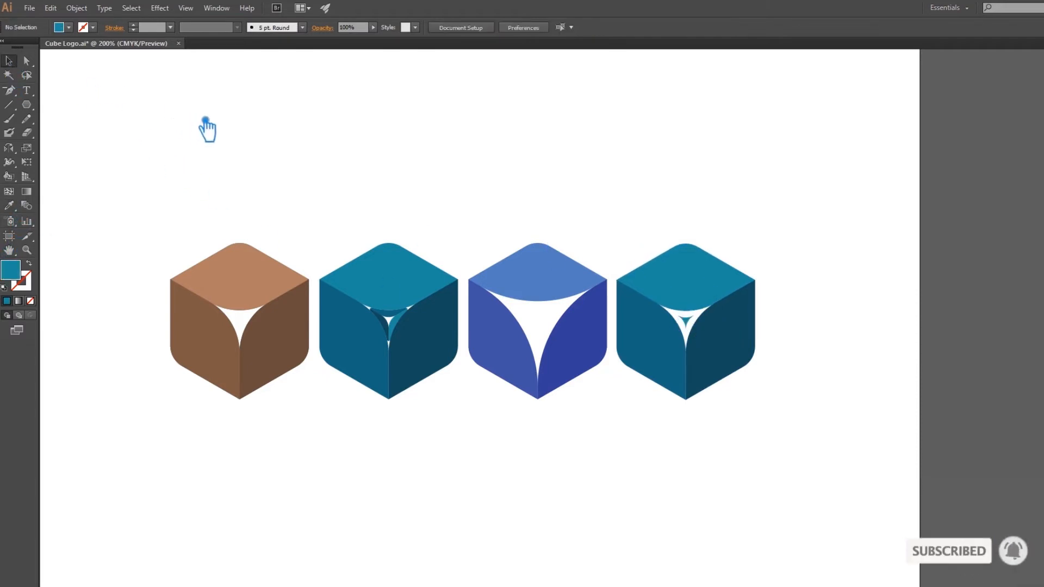
Draw a straight line about 71 pt wide and 41 pt high along the edge between the duplicated cube's top and left faces.
left_click(16, 105)
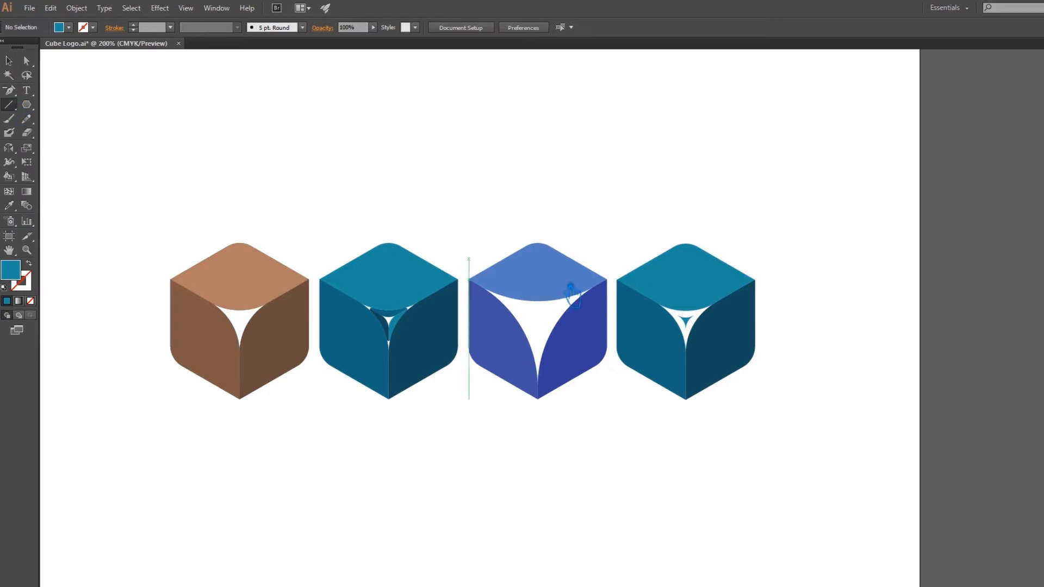
left_click_drag(616, 280, 724, 325)
left_click(11, 63)
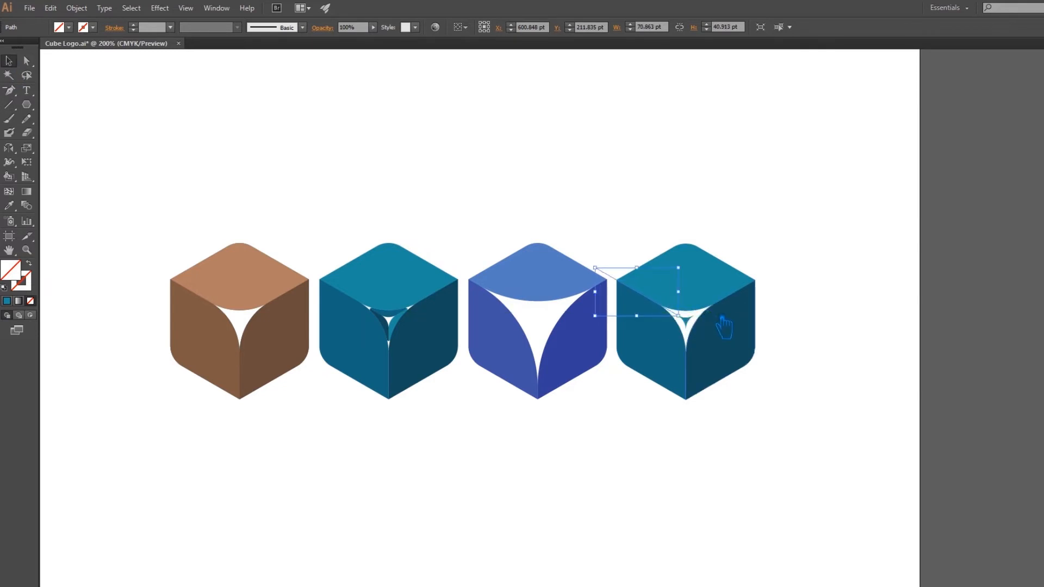
Give the line a 2 pt stroke in the light brown of the leftmost cube's top face, without a fill, and deselect it.
left_click(6, 302)
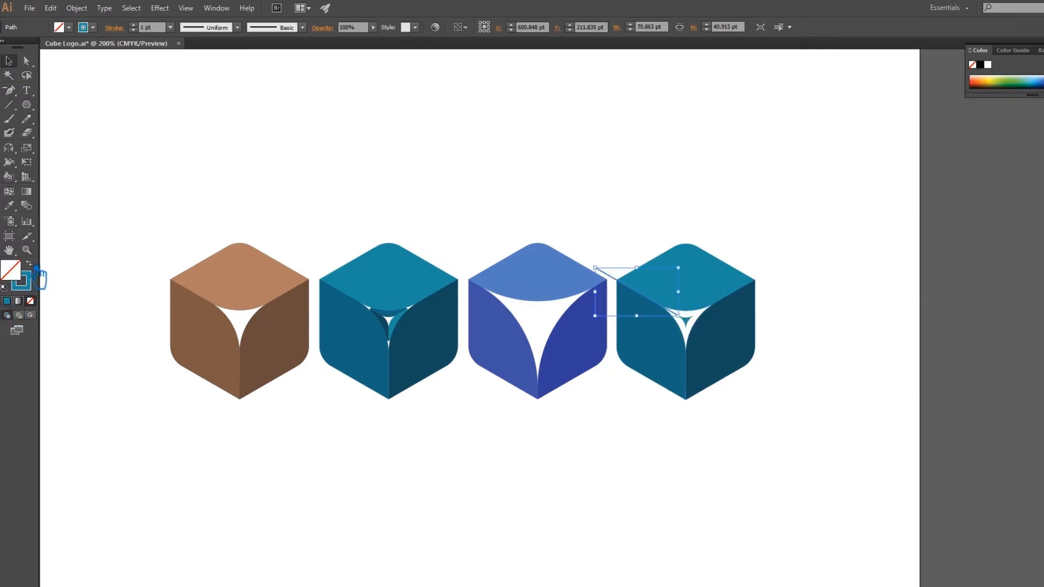
left_click(10, 205)
left_click(248, 289)
left_click(30, 264)
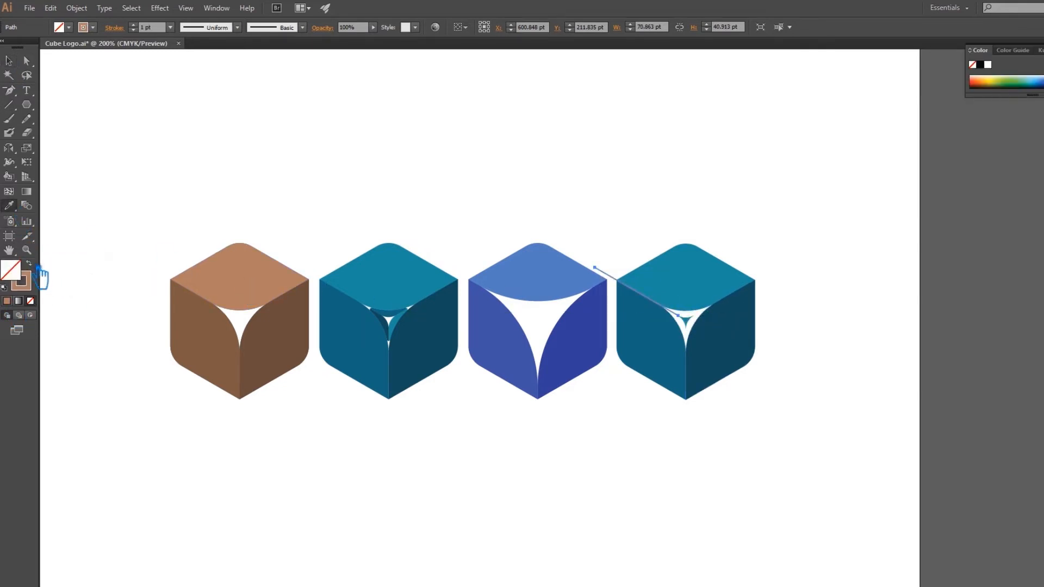
left_click(133, 25)
left_click(134, 24)
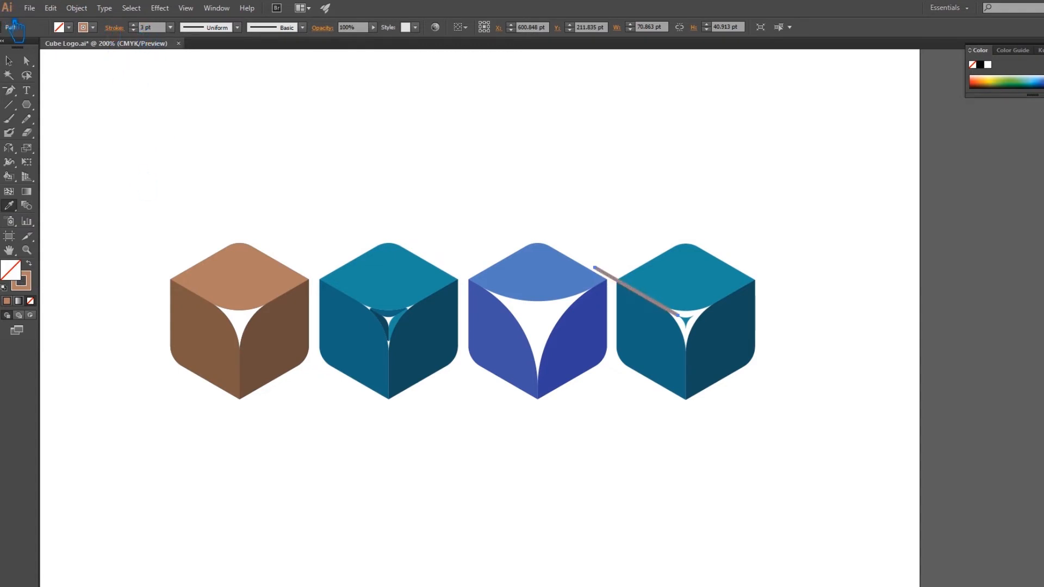
left_click(133, 30)
key("v")
left_click(370, 139)
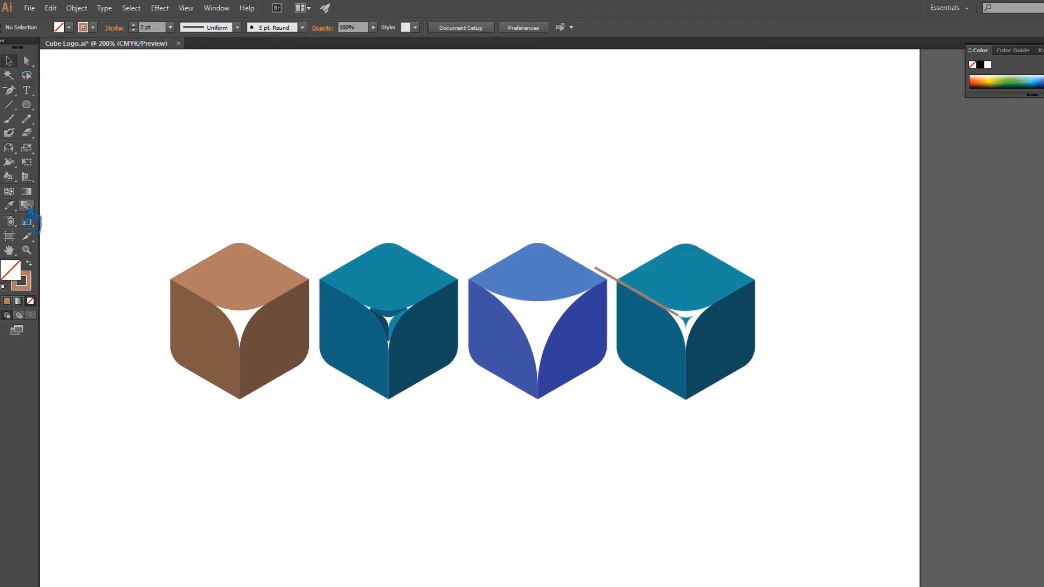
Draw a line along the edge between the duplicated cube's top and right faces and extend it past the outer corner.
left_click(9, 104)
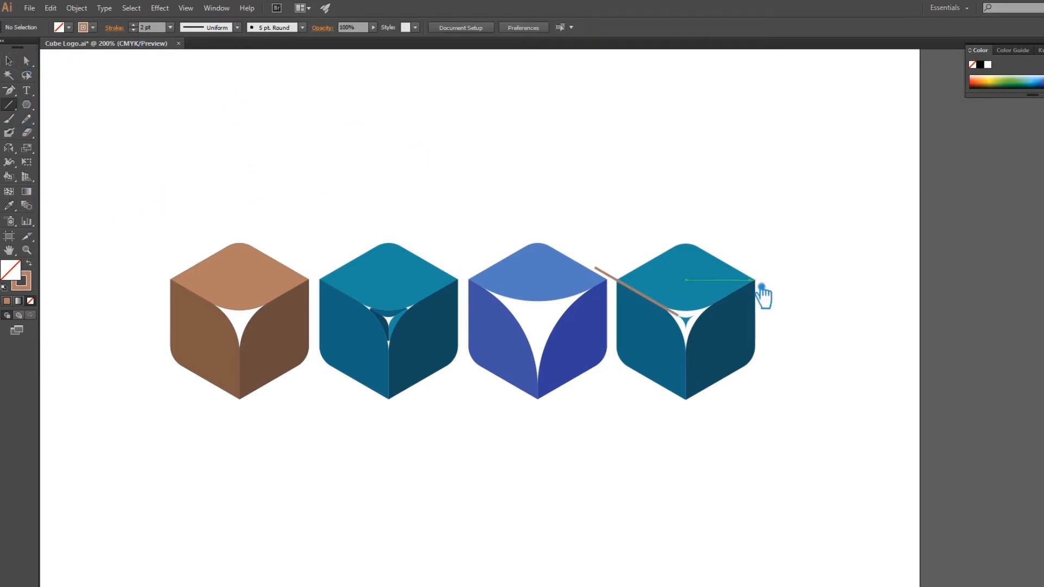
left_click_drag(755, 281, 716, 303)
left_click(9, 61)
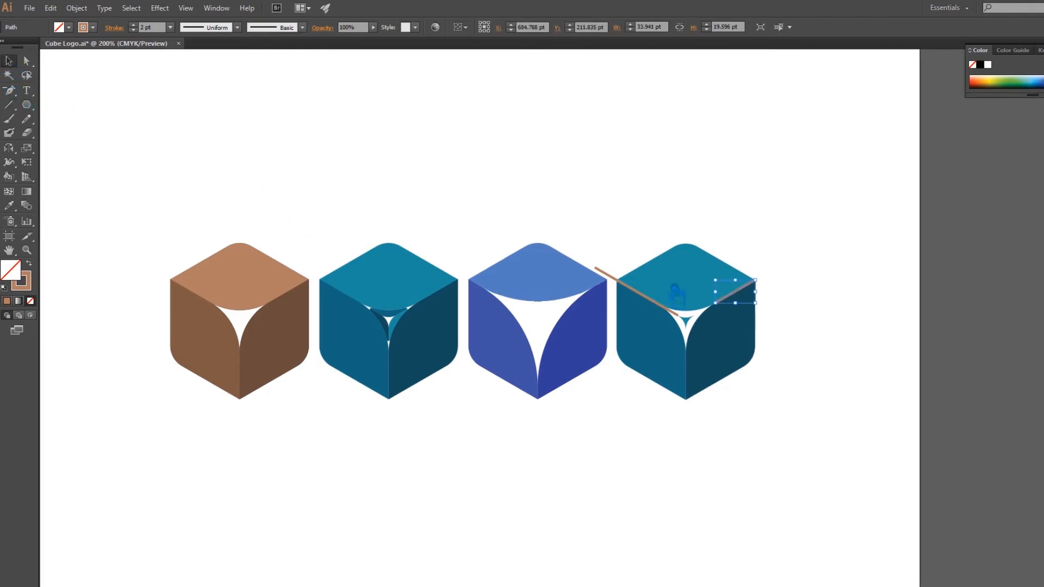
left_click_drag(766, 310, 788, 331)
Draw a vertical line along the duplicated cube's lower centre edge and extend it up to the centre shape and below the cube.
left_click(8, 104)
left_click_drag(686, 398, 700, 358)
left_click_drag(686, 354, 686, 346)
left_click(10, 61)
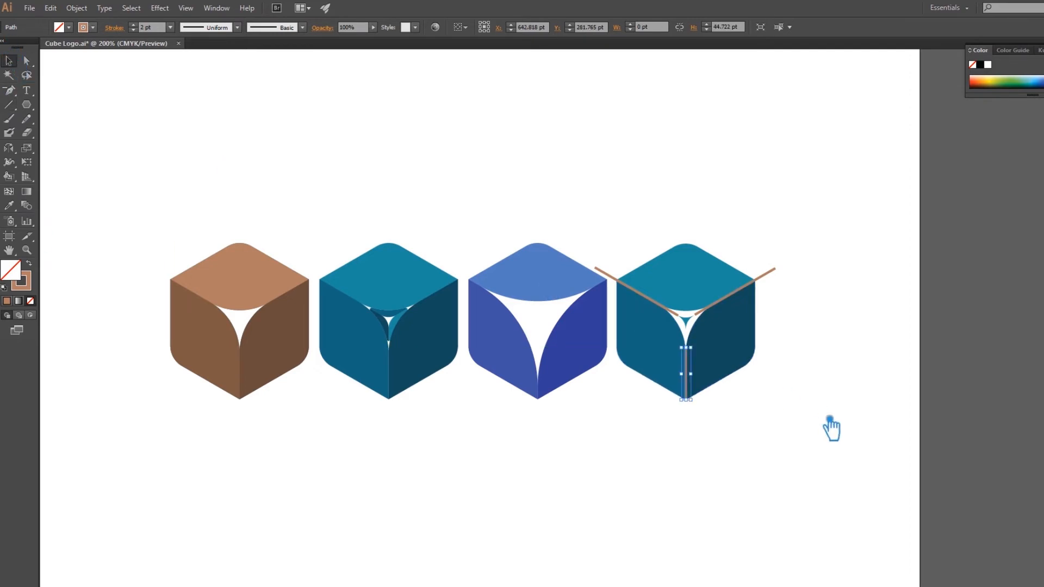
left_click_drag(705, 403, 718, 433)
Group the three edge lines and set their stroke weight to 2.5 pt.
left_click(772, 270, "shift")
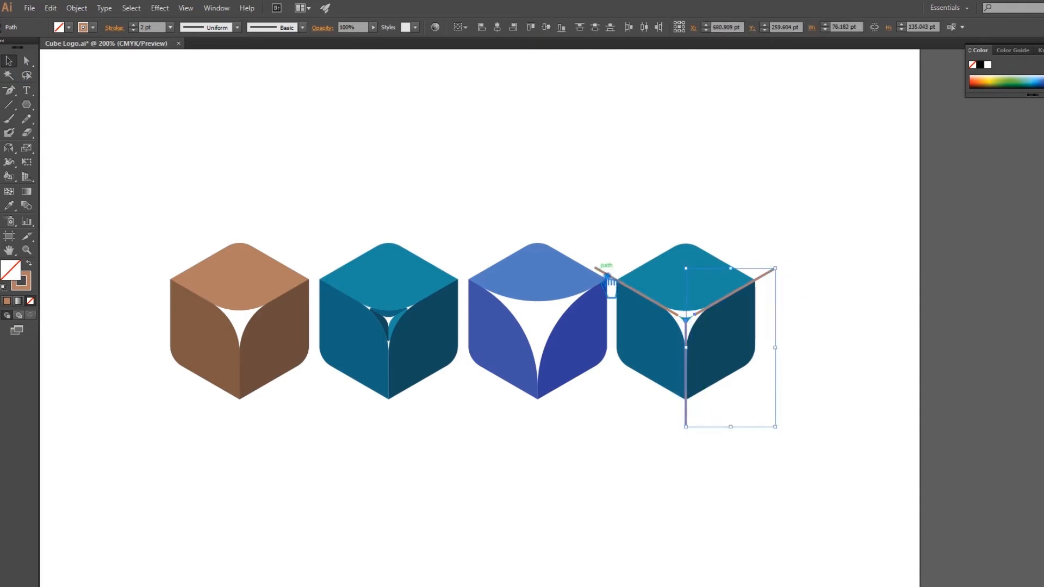
left_click(612, 281, "shift")
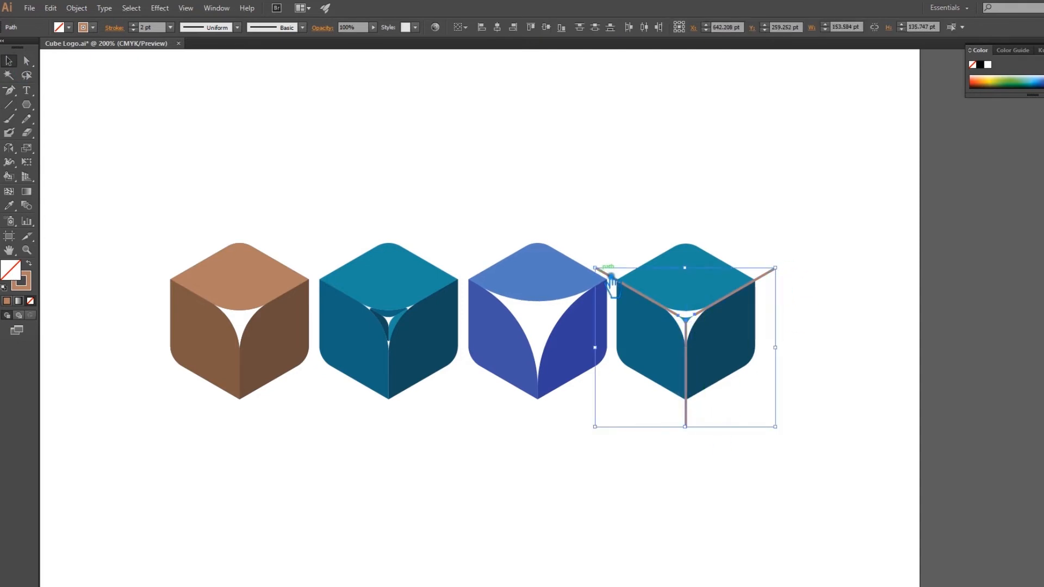
key("ctrl+g")
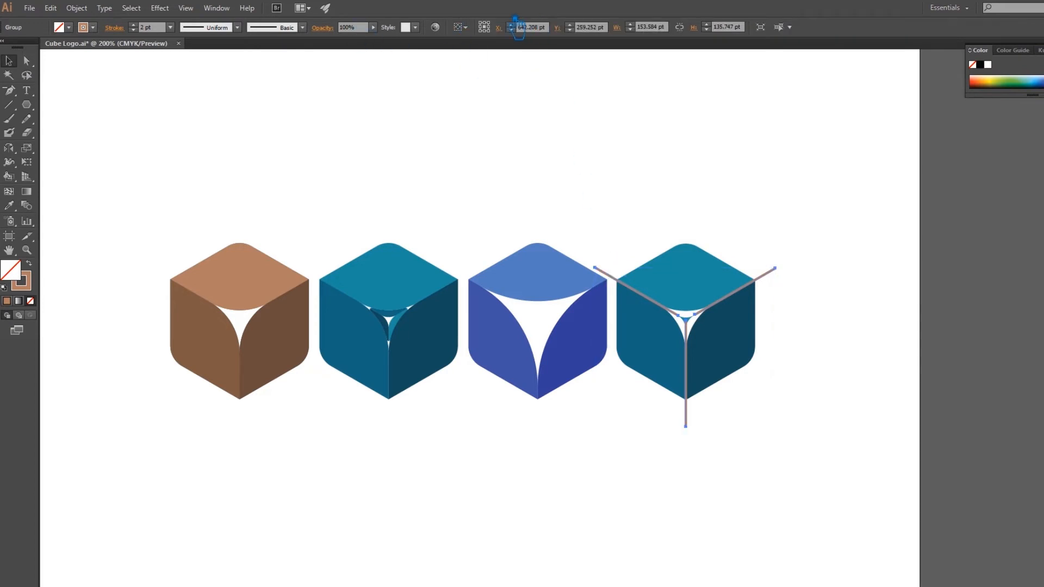
left_click(144, 27)
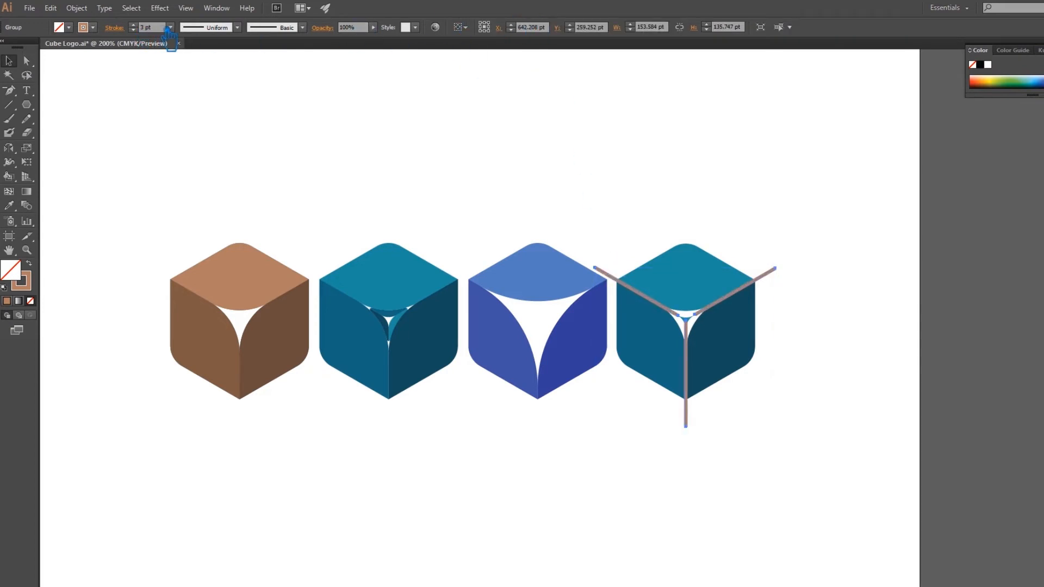
left_click(148, 27)
type("2pt")
key("Return")
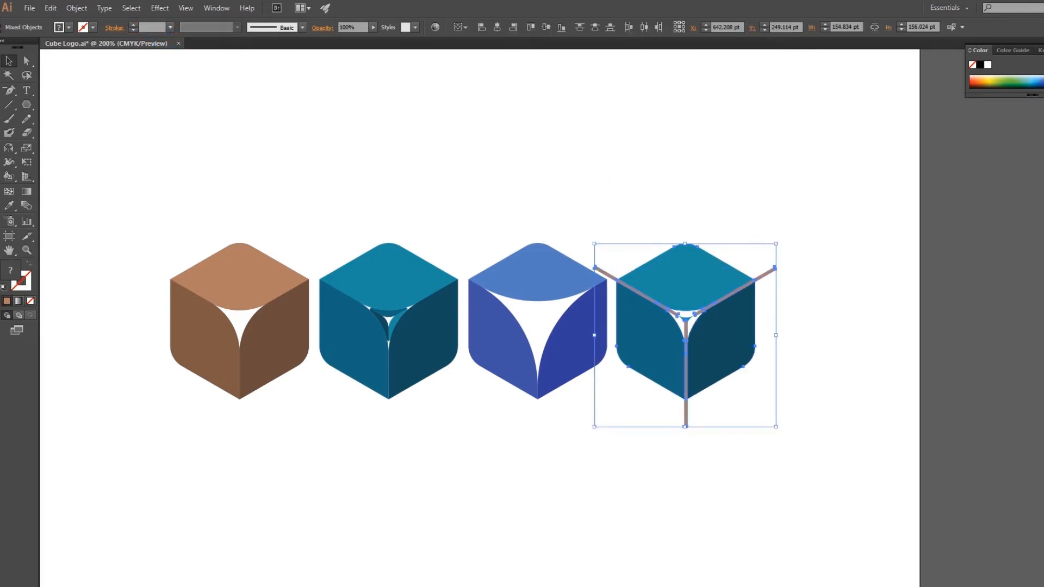
Divide the duplicated cube with the three expanded edge lines using Pathfinder, and ungroup the resulting pieces.
key("ctrl+shift+F9")
left_click(983, 362)
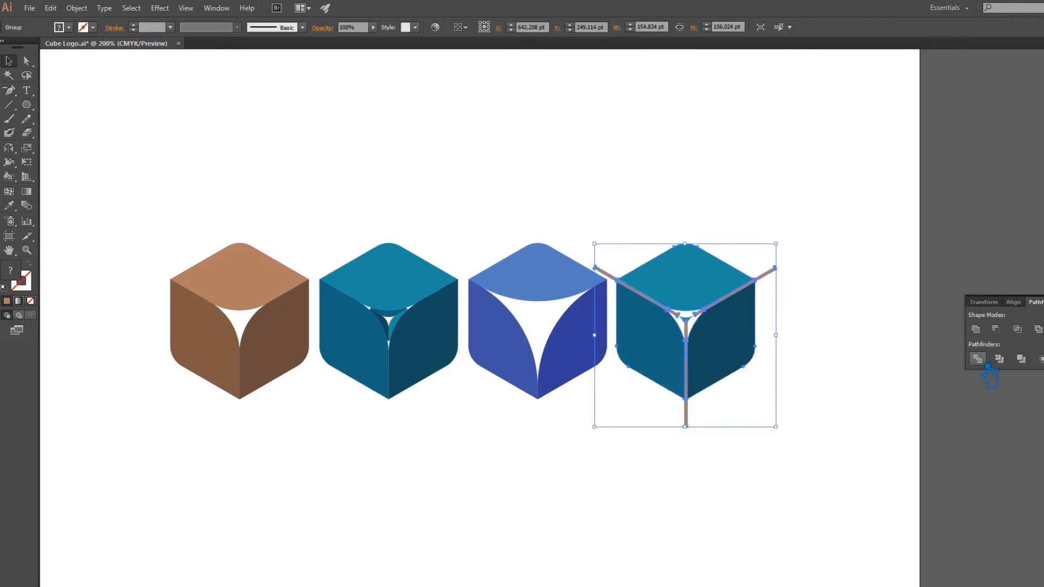
left_click(786, 290)
right_click(775, 268)
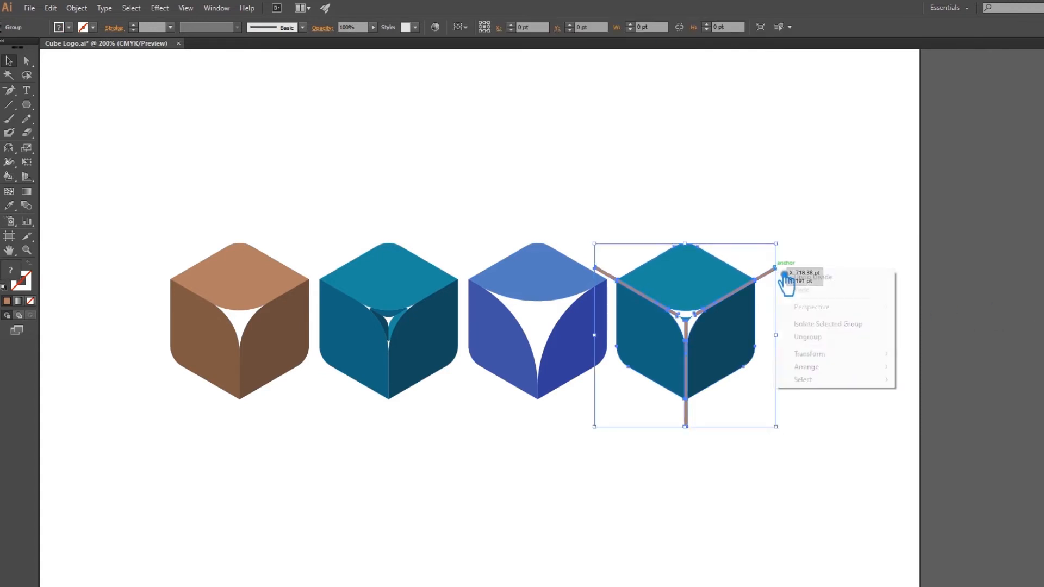
left_click(800, 338)
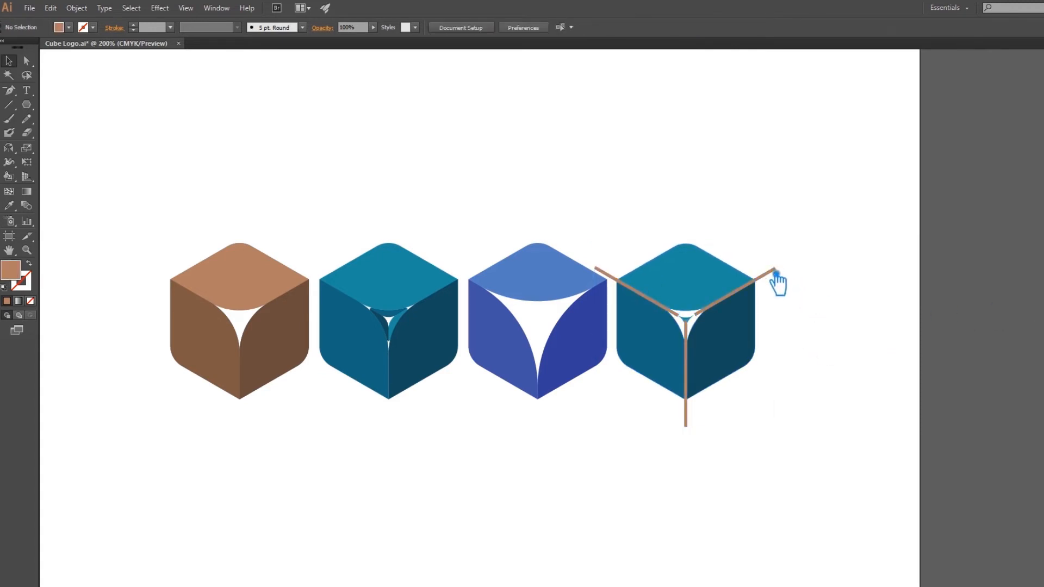
Delete the line pieces along the edge between the divided cube's top and right faces, leaving an open gap.
left_click(778, 278)
key("Delete")
left_click(715, 322)
key("Delete")
left_click(731, 303)
key("Delete")
left_click(746, 292)
key("Delete")
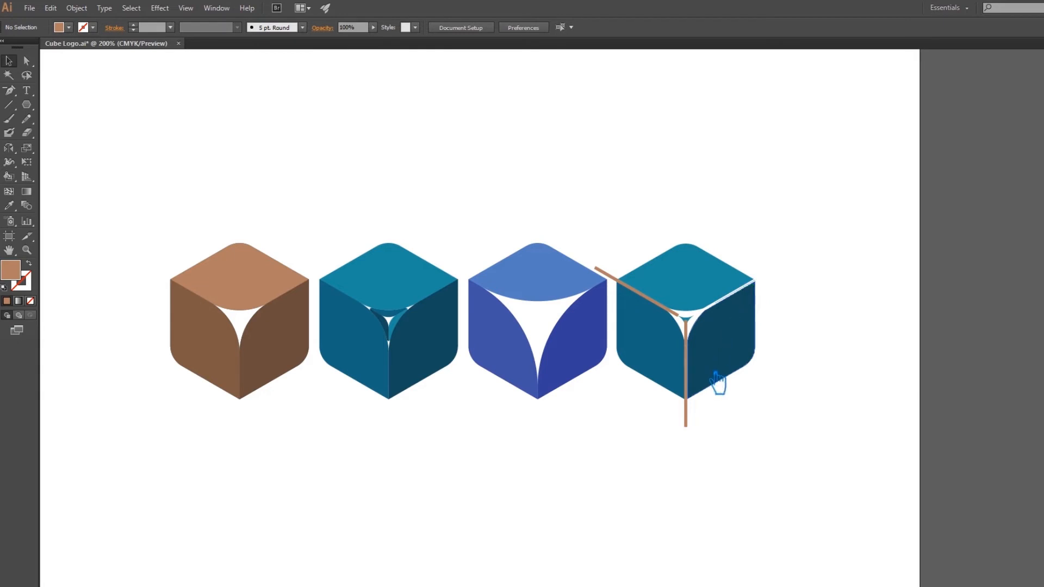
Cut the divided cube's three faces and the small centre shape to the clipboard.
scroll(783, 316, "up", 1)
left_click(724, 390)
left_click(667, 389, "shift")
left_click(686, 362, "shift")
left_click(704, 327, "shift")
key("Delete")
Delete all the leftover line pieces beside the blue cube.
left_click_drag(754, 514, 643, 250)
key("Delete")
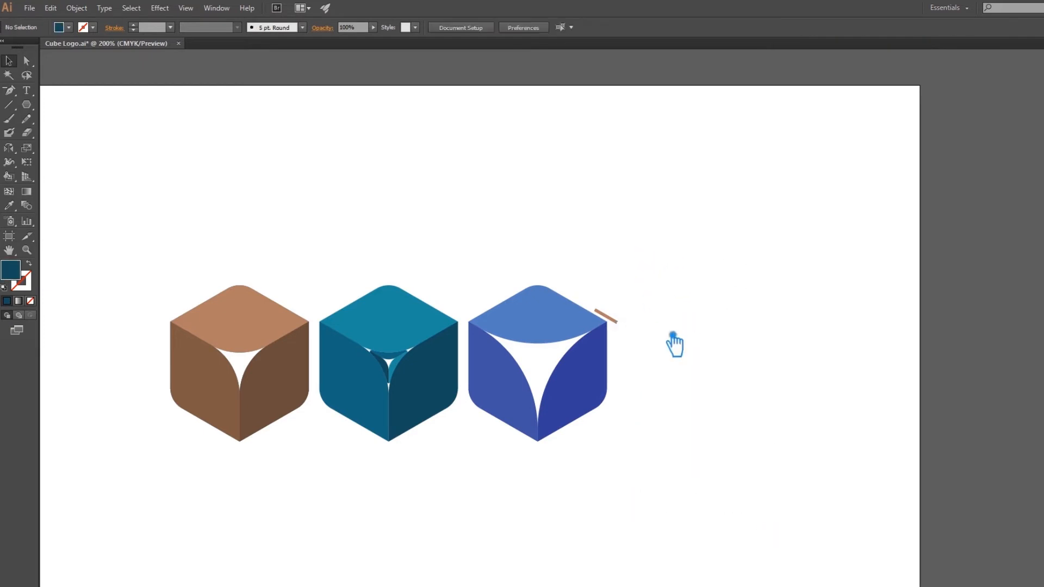
left_click(616, 324)
key("Delete")
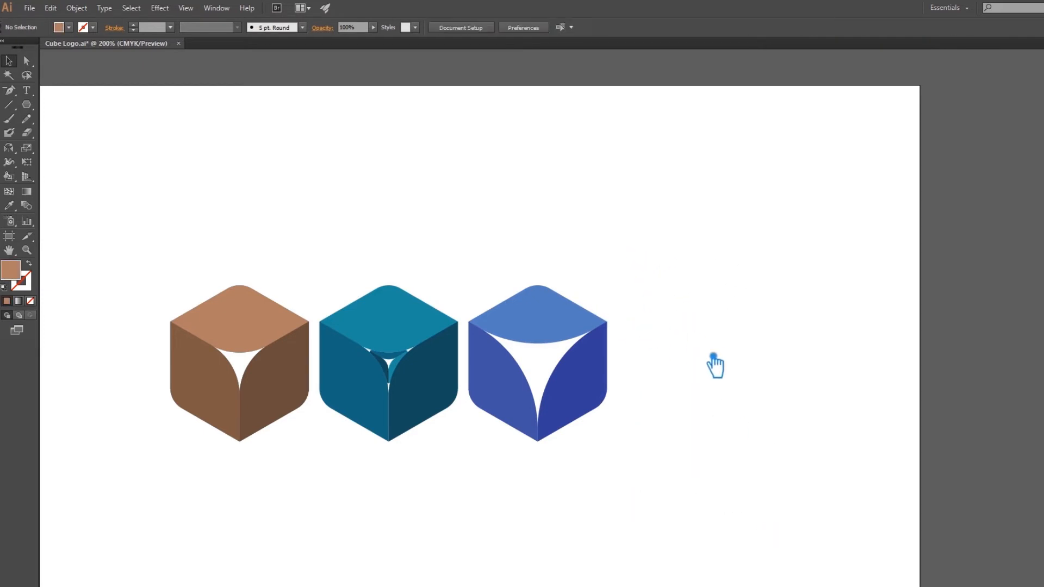
Paste the cut cube pieces back in place and duplicate the gapped teal cube to its right.
key("ctrl+f")
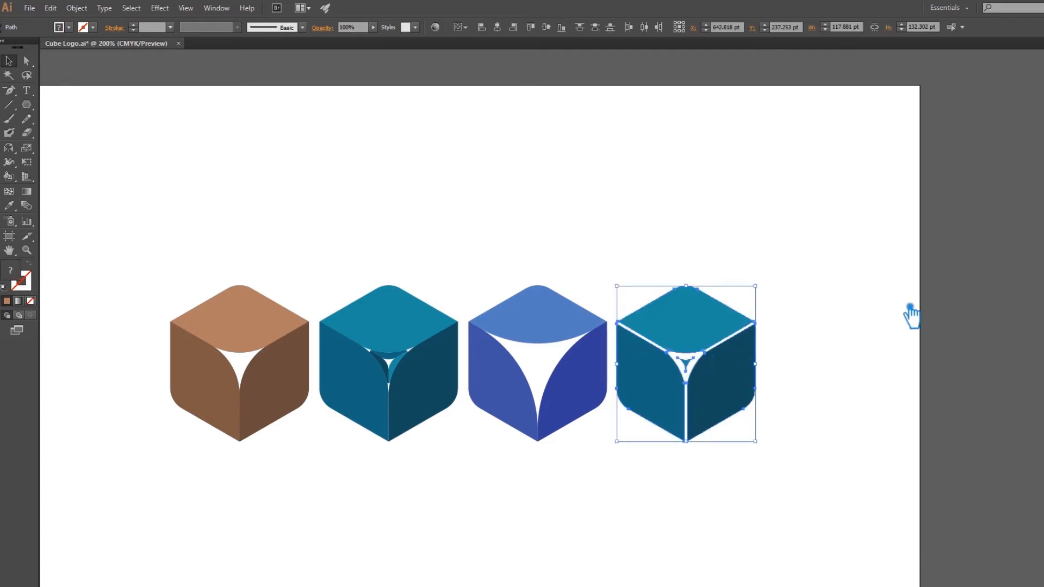
left_click(910, 307)
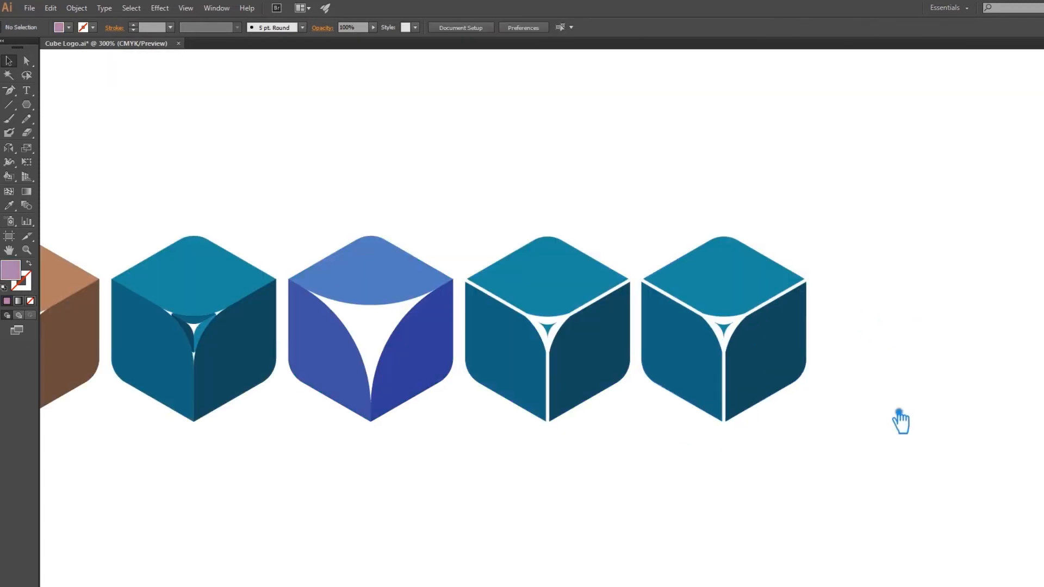
left_click_drag(899, 420, 684, 441)
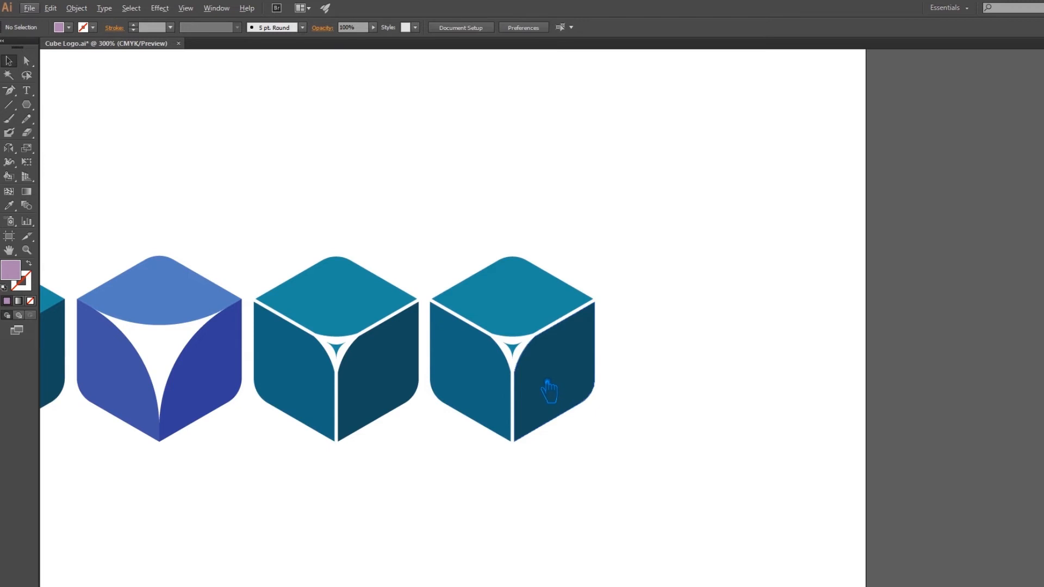
scroll(546, 389, "up", 1)
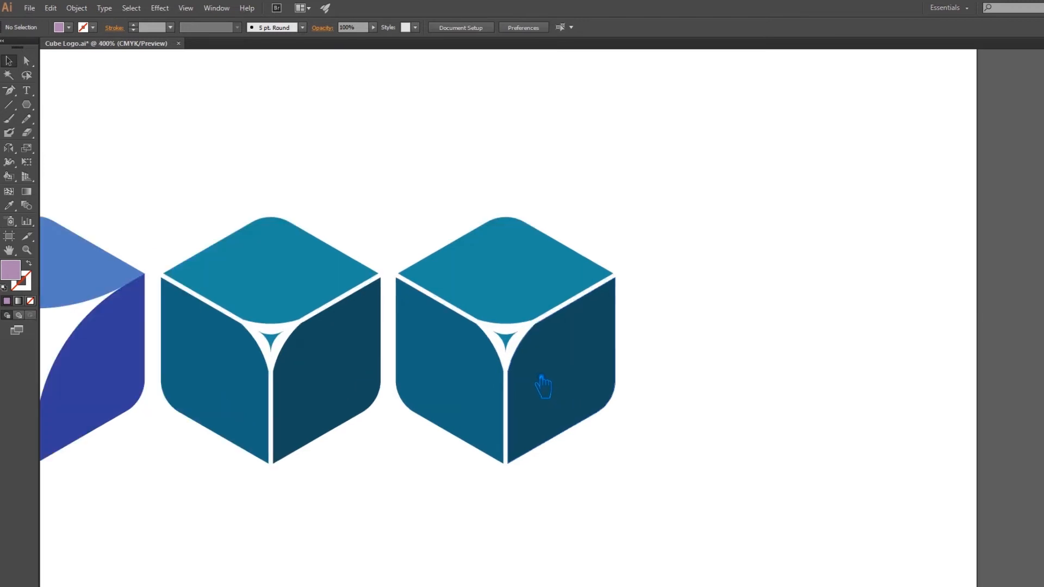
Select the inner corner points of the rightmost cube's three faces, set their corner radius to 5 pt, and deselect.
key("a")
left_click(502, 325)
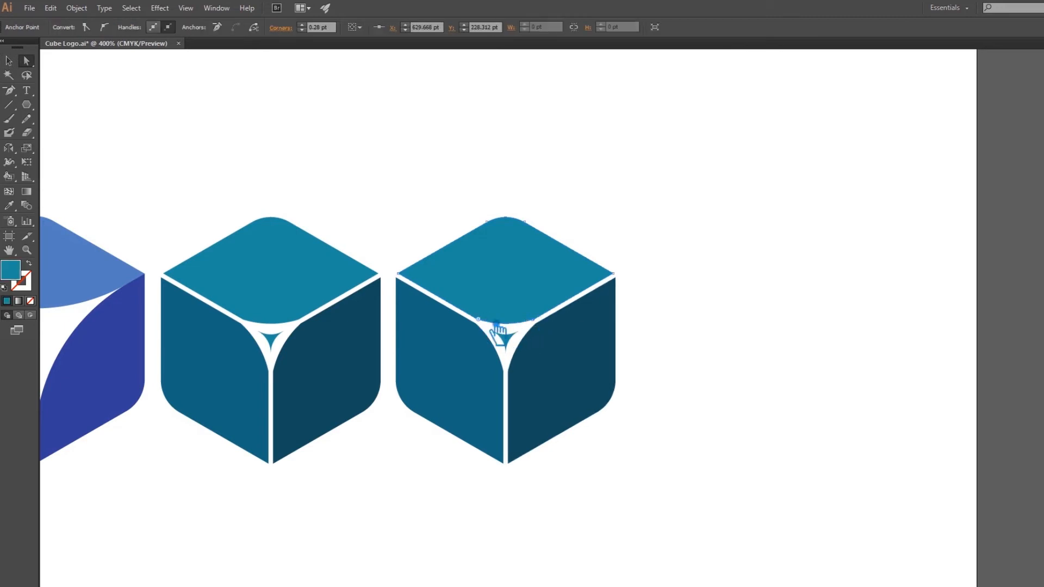
left_click(533, 320, "shift")
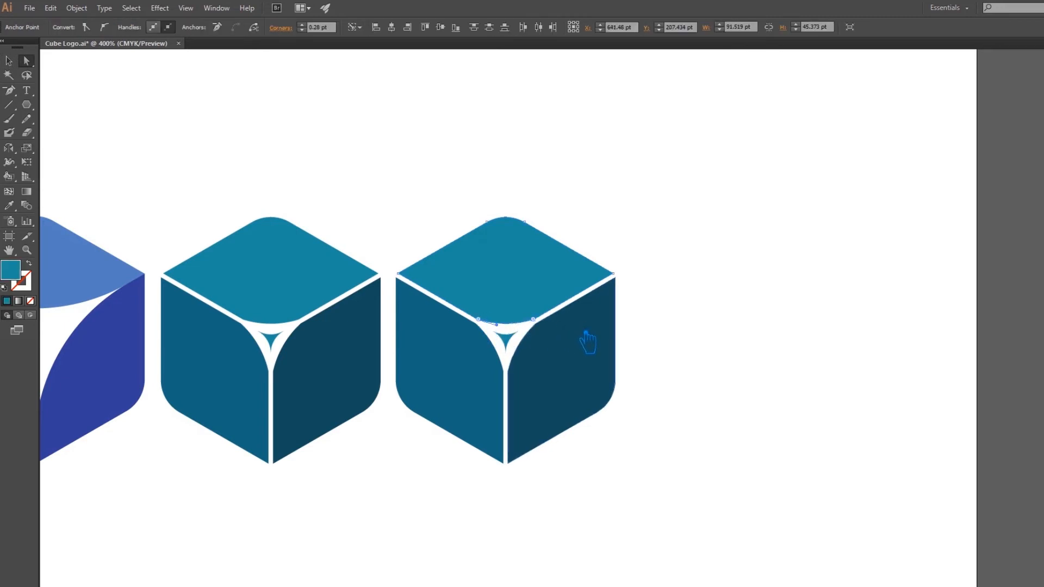
left_click(547, 342, "shift")
left_click(477, 325, "shift")
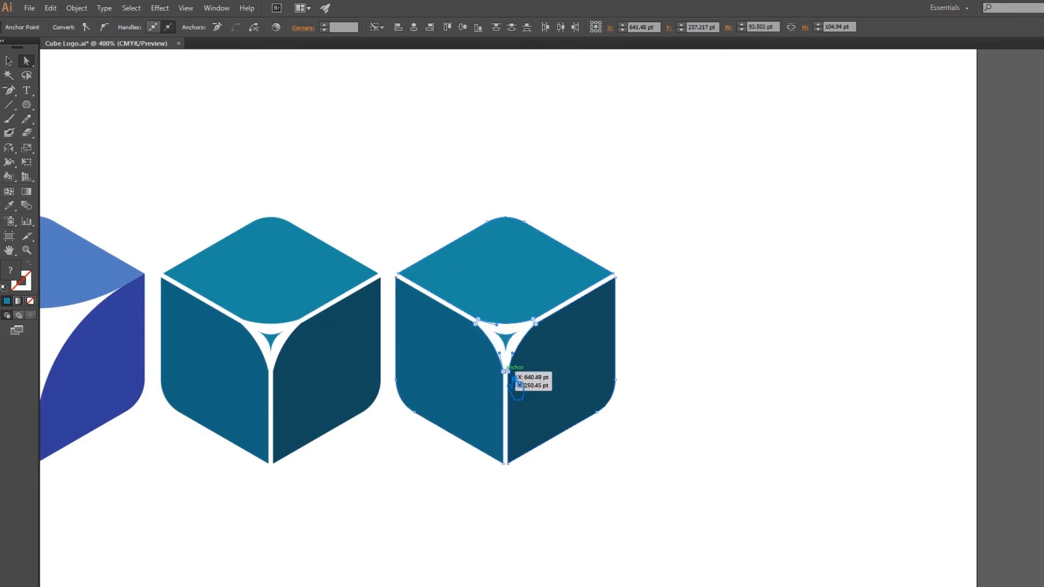
left_click(348, 28)
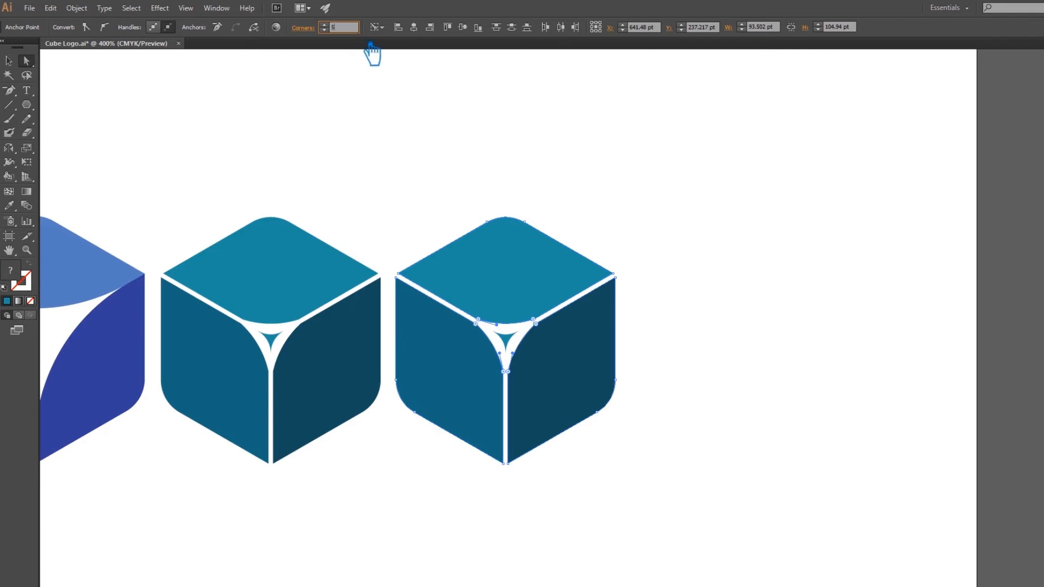
key("Return")
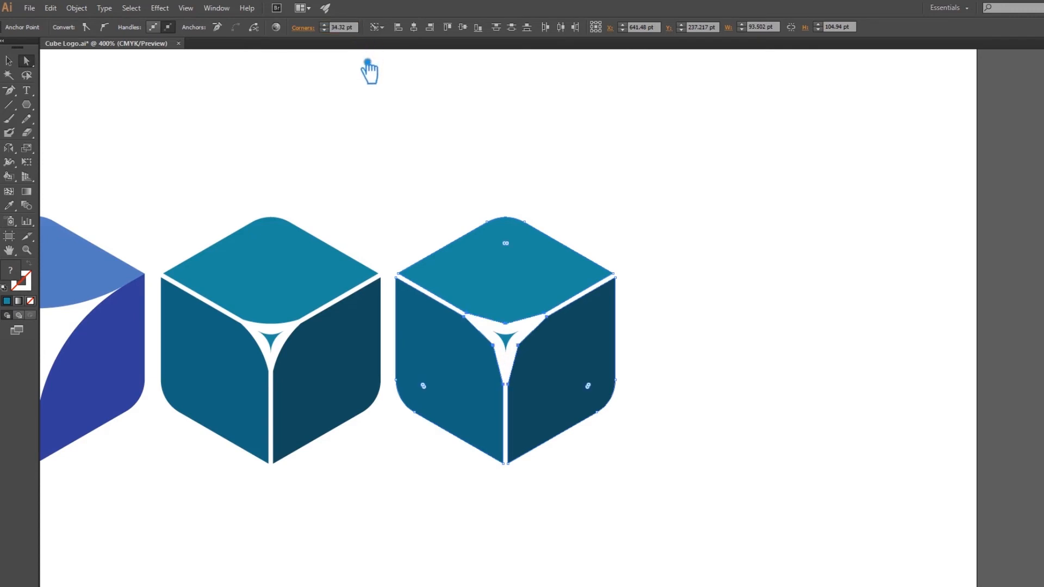
left_click(598, 144)
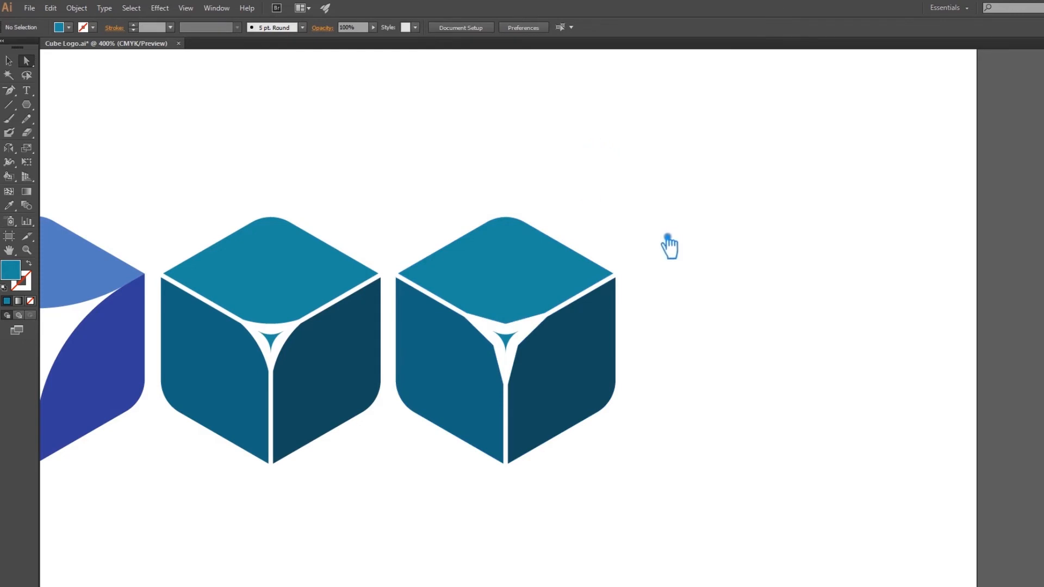
Convert the inner anchor points of the rightmost cube's three faces to corner points with the Pen tool.
left_click(477, 323)
left_click_drag(477, 324, 503, 365)
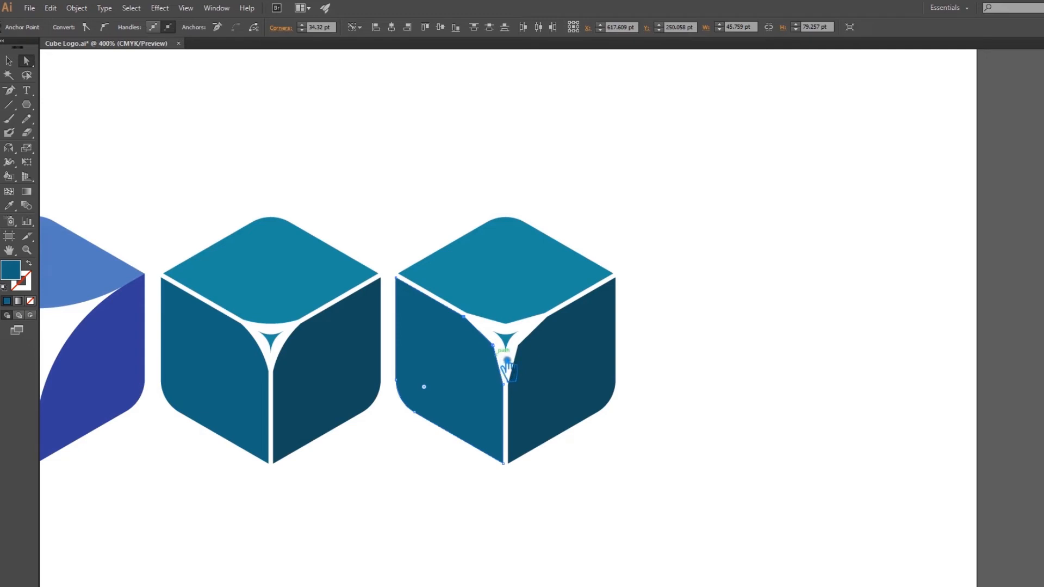
key("p")
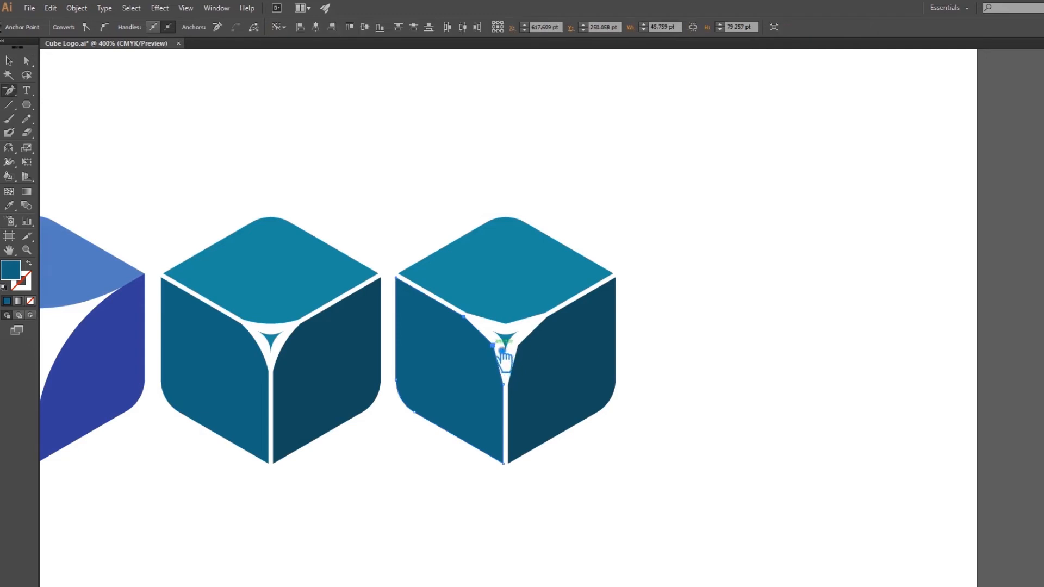
left_click(501, 350)
left_click(520, 347)
left_click(507, 325)
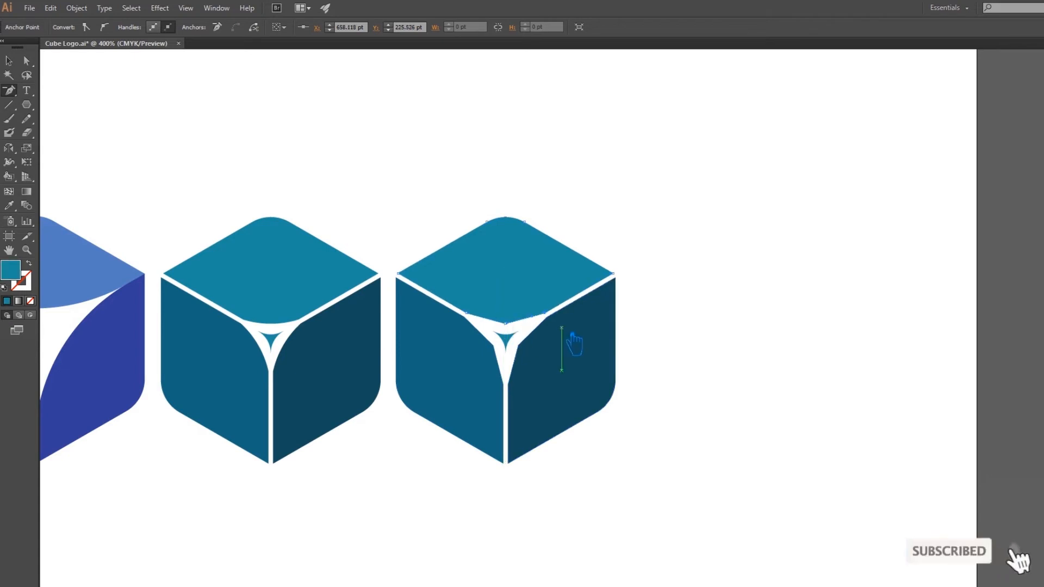
key("a")
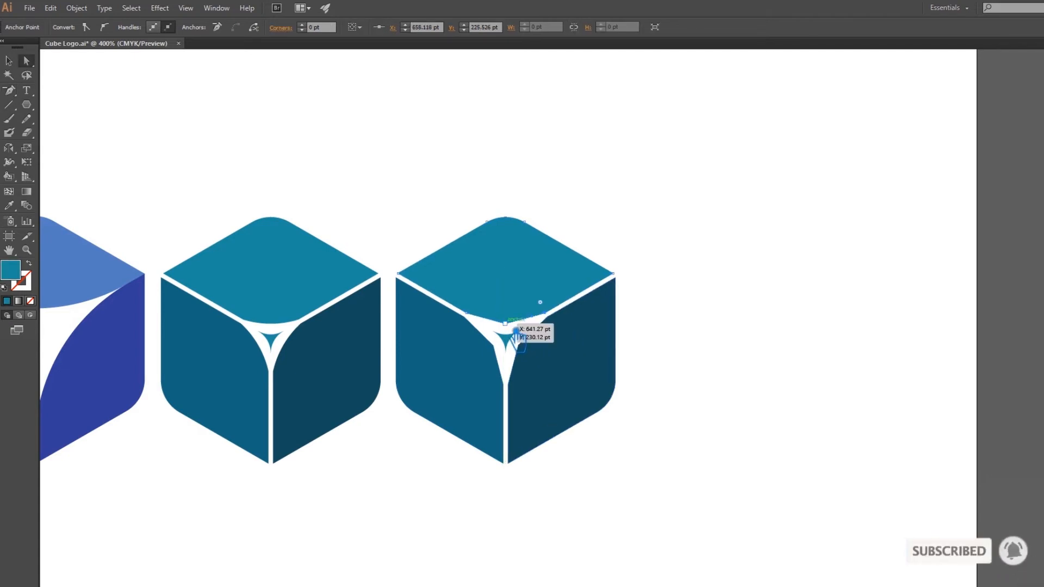
left_click(505, 325)
left_click(494, 346, "shift")
left_click(465, 316, "shift")
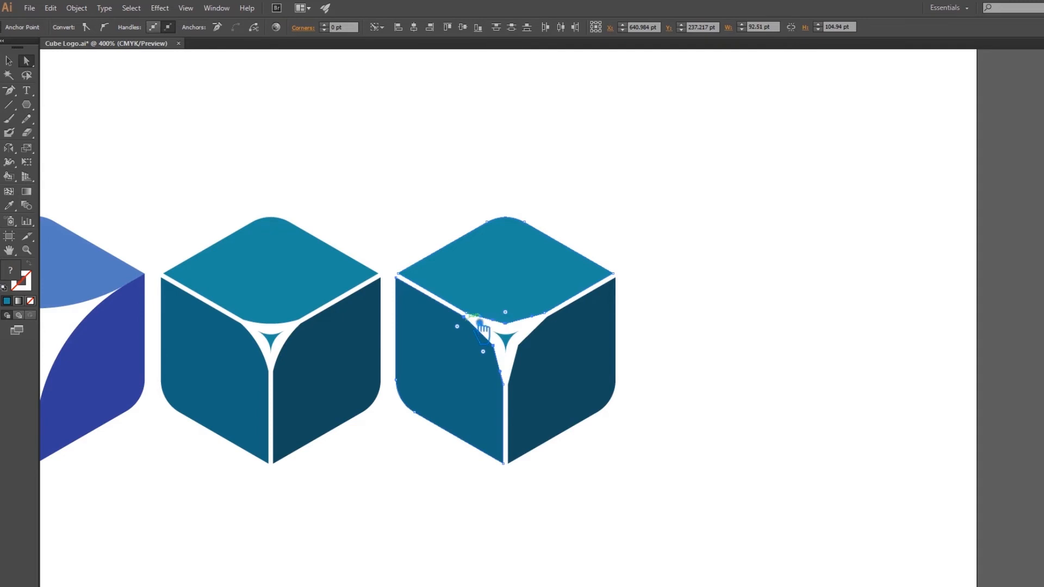
Select all inner corner points of the rightmost cube's three faces, round them to a 42.17 pt corner radius, and deselect.
left_click(557, 322)
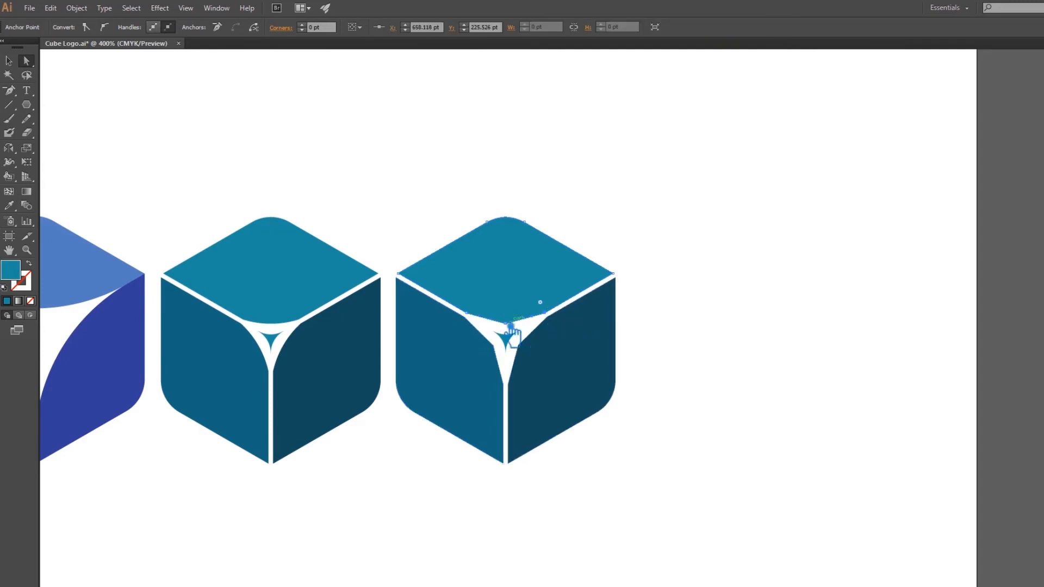
left_click(476, 318, "shift")
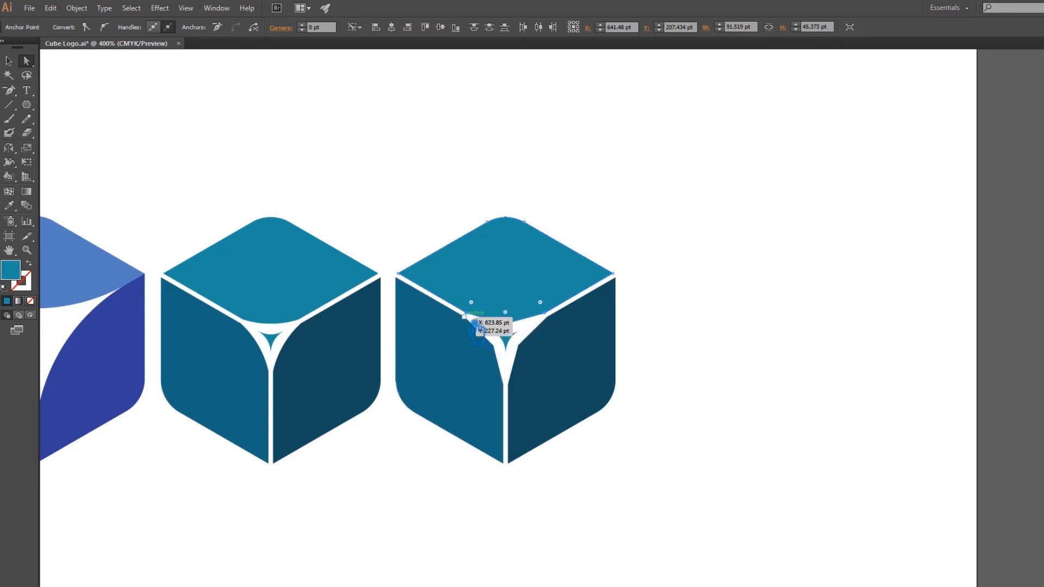
left_click(507, 349, "shift")
left_click_drag(507, 353, 513, 391)
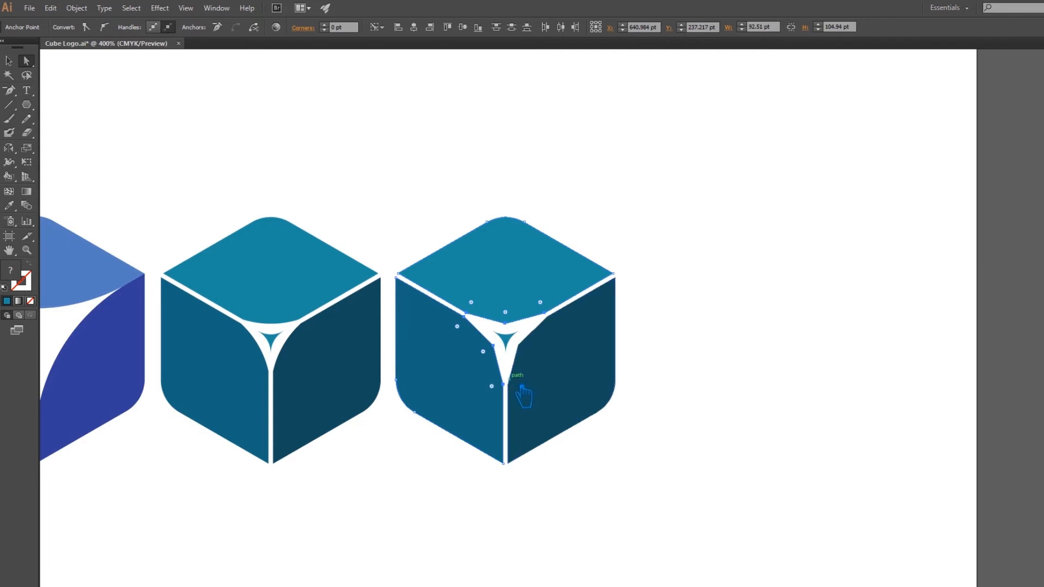
left_click(509, 386, "shift")
left_click(518, 346, "shift")
left_click(547, 316, "shift")
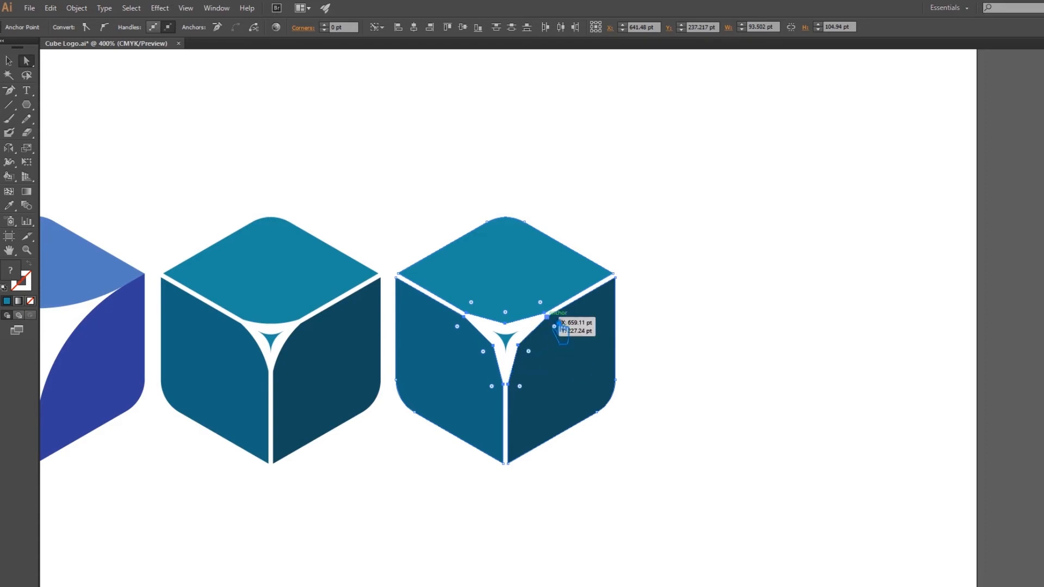
left_click(342, 27)
type("50")
key("Return")
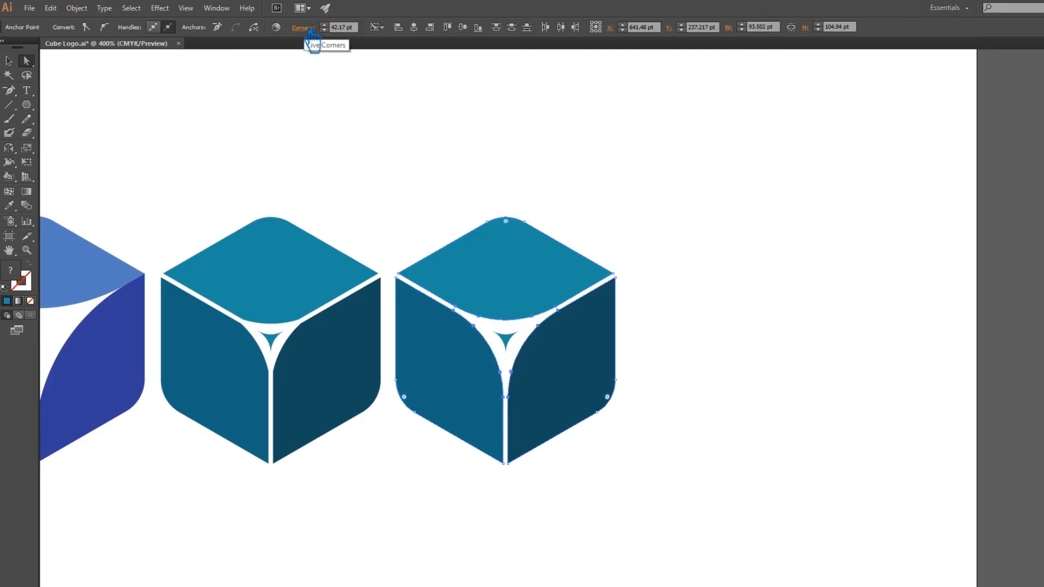
left_click(435, 182)
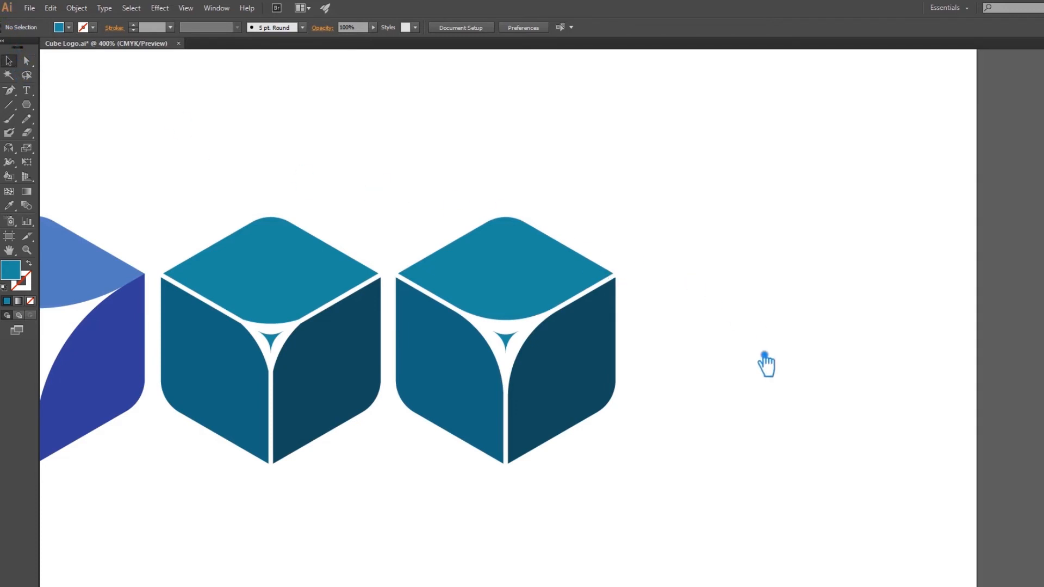
Duplicate the rightmost gapped teal cube, placing the copy beside it at the end of the row.
left_click_drag(767, 364, 685, 348)
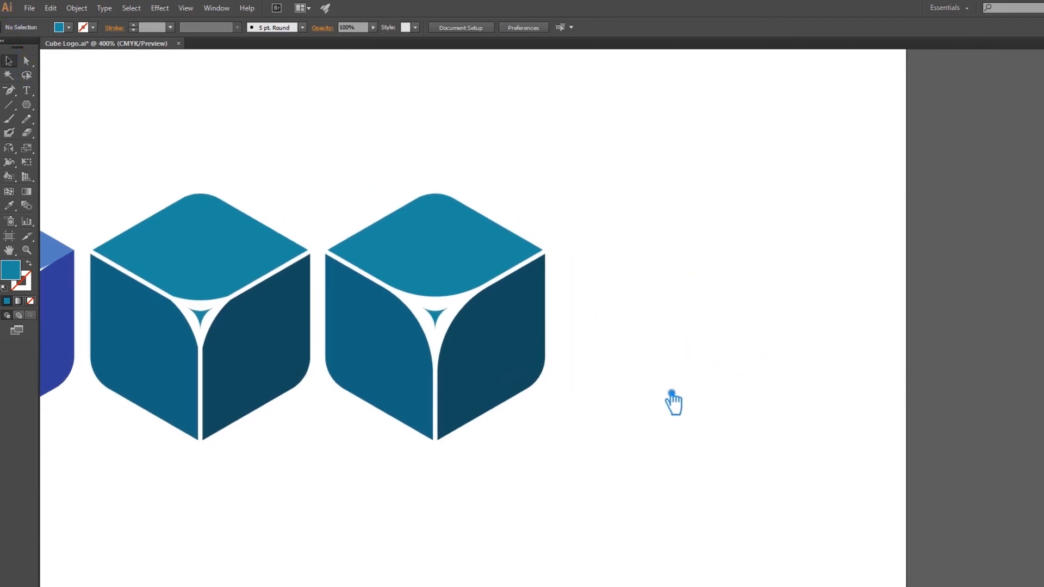
left_click(500, 416)
left_click_drag(544, 475, 367, 254)
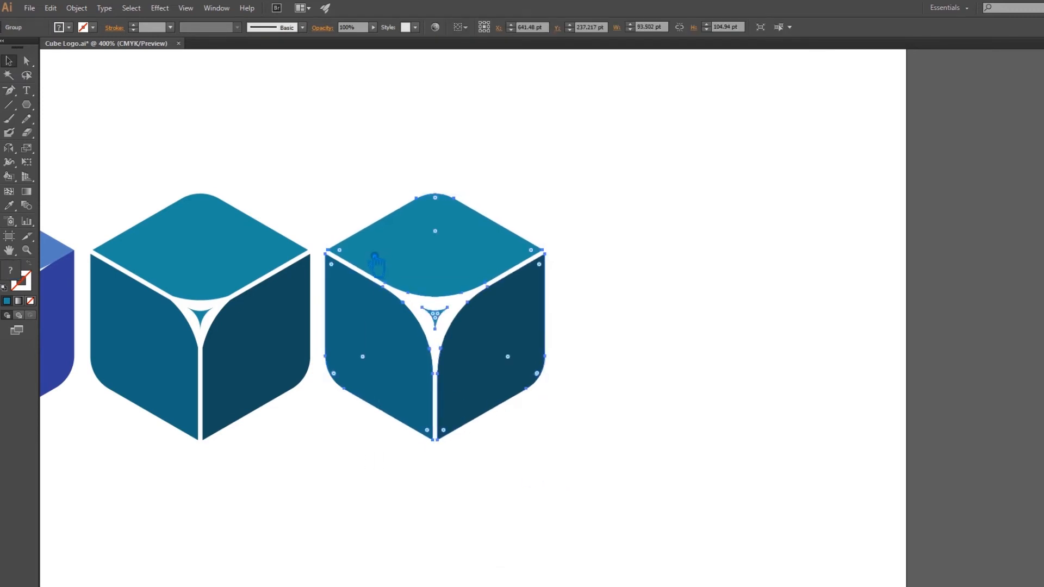
left_click(605, 341)
left_click_drag(506, 347, 741, 345)
left_click(804, 468)
left_click_drag(831, 475, 693, 481)
Ungroup the new cube copy and delete its small centre shape.
right_click(642, 365)
left_click(700, 432)
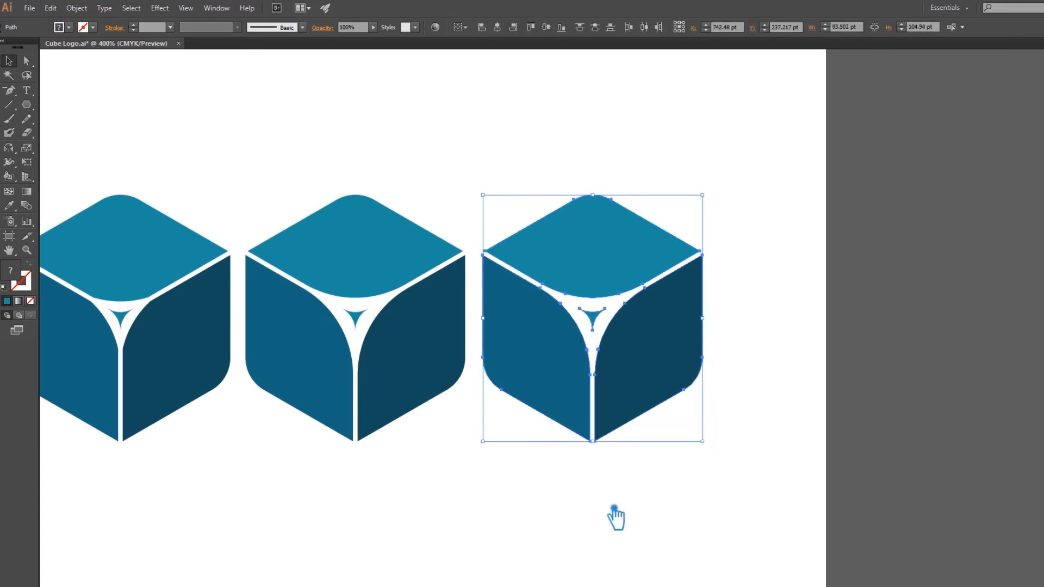
left_click(615, 518)
left_click(604, 318)
key("Delete")
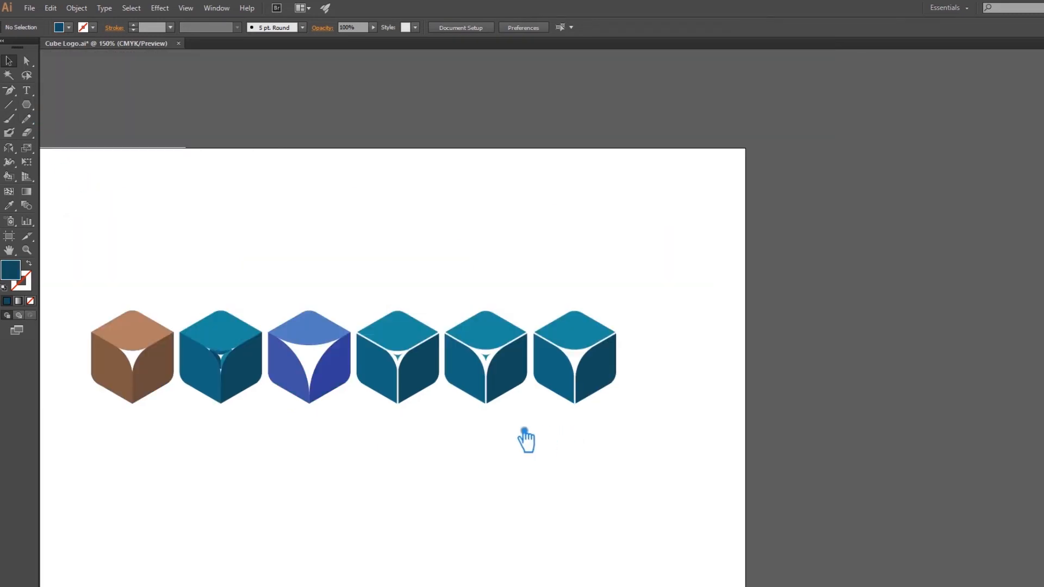
Delete the first of the three gapped teal cubes and move the remaining two toward the blue cube to close the space.
left_click(419, 375)
key("Delete")
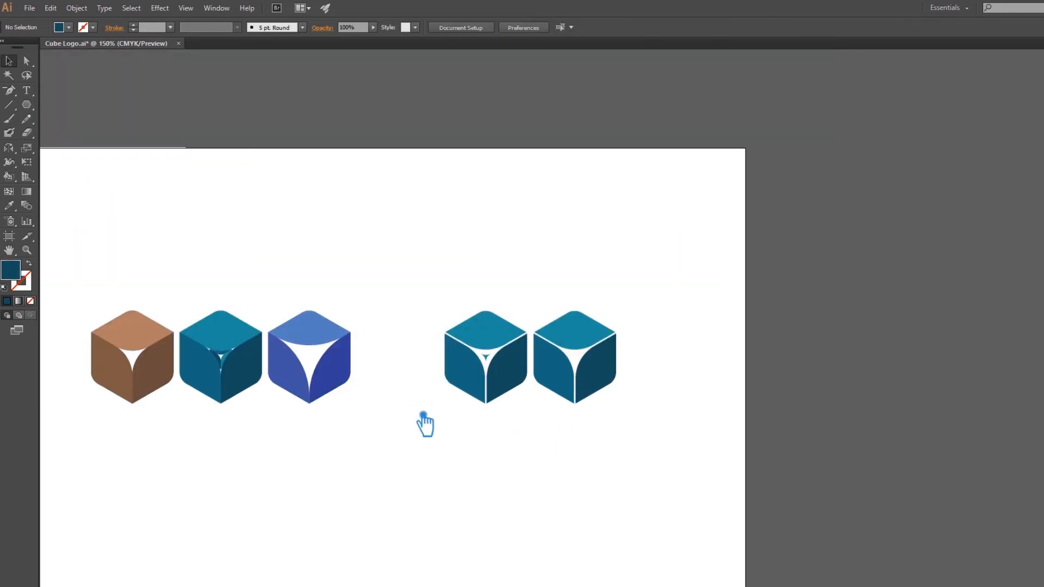
left_click(525, 385)
left_click(534, 435)
left_click_drag(516, 380, 436, 382)
left_click(620, 393)
left_click_drag(613, 387, 537, 380)
left_click(487, 441)
Recolour the three faces of the rightmost cube with the matching browns sampled from the first cube using the Eyedropper.
key("a")
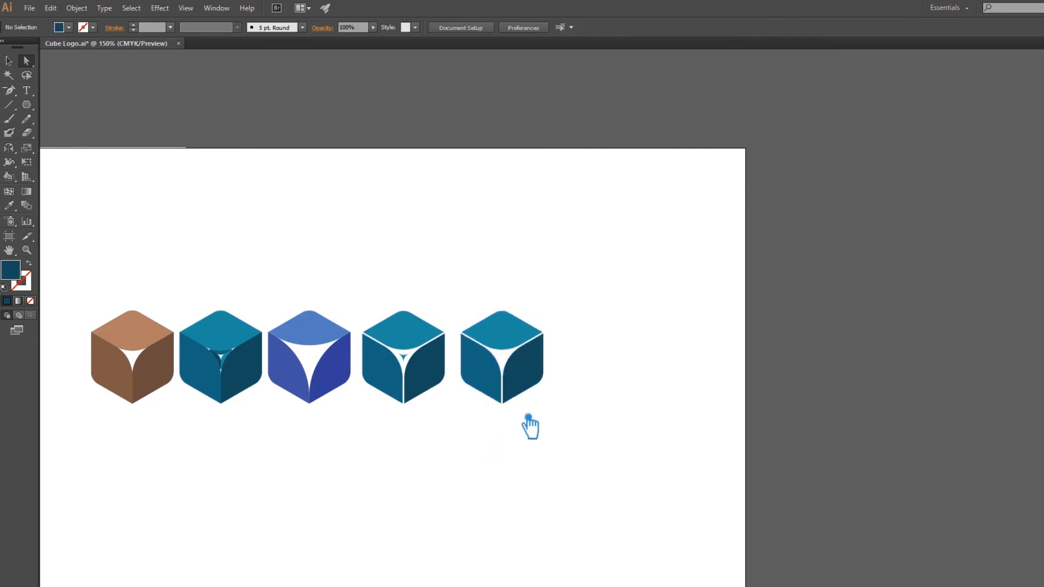
left_click(528, 387)
key("i")
left_click(163, 381)
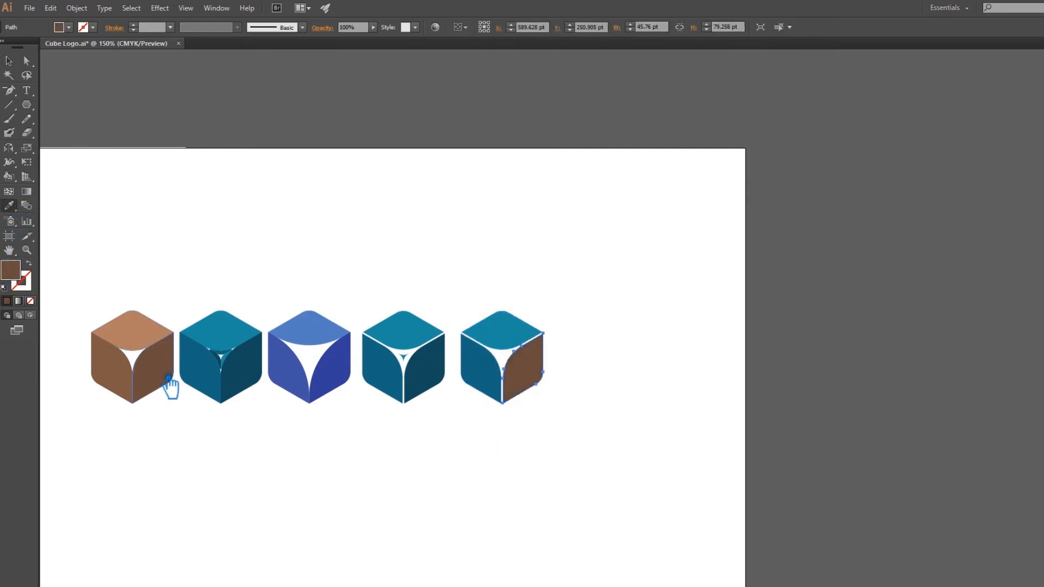
left_click(26, 60)
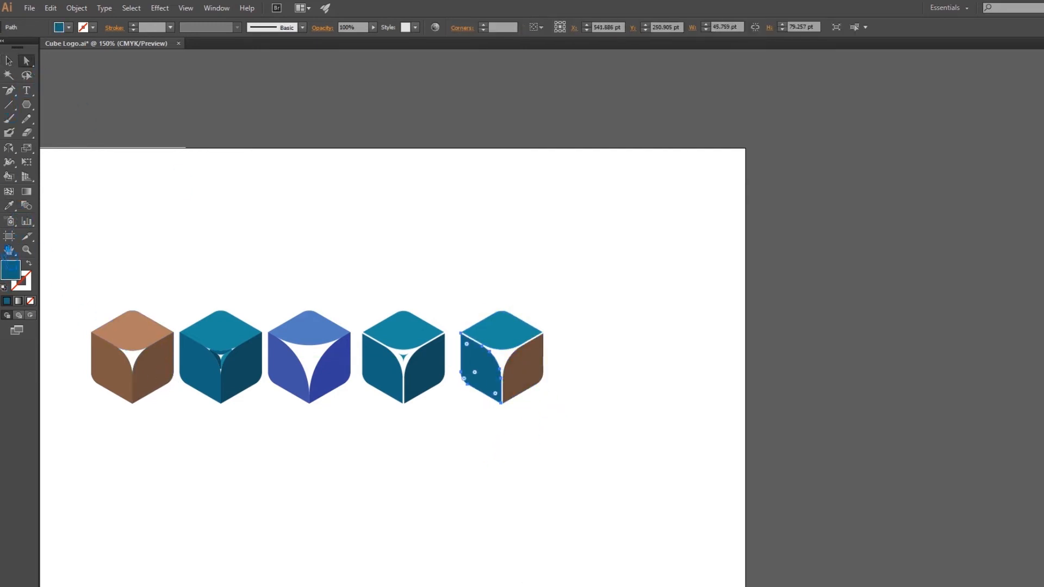
left_click(14, 209)
left_click(130, 378)
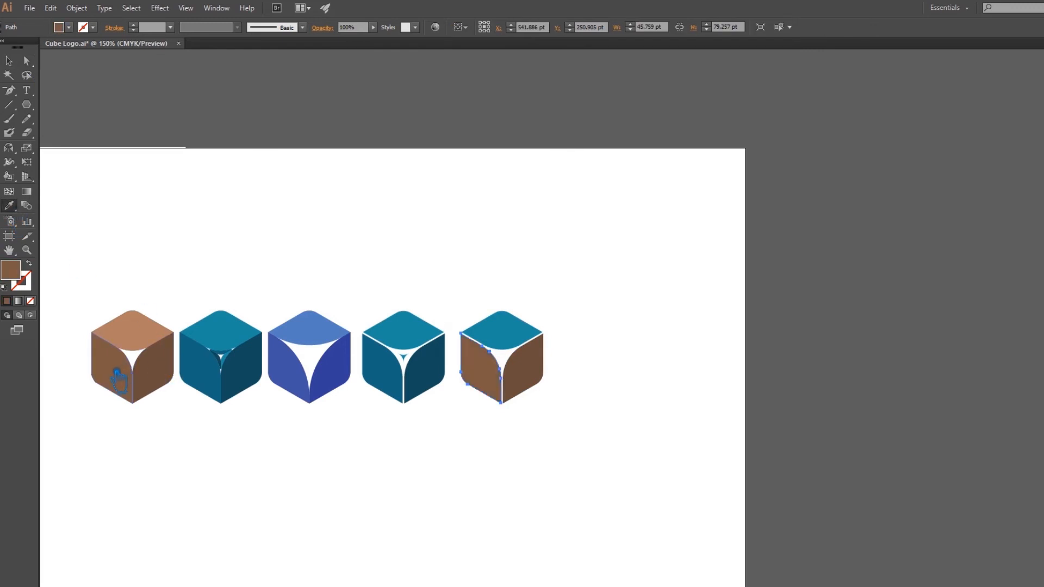
key("a")
key("i")
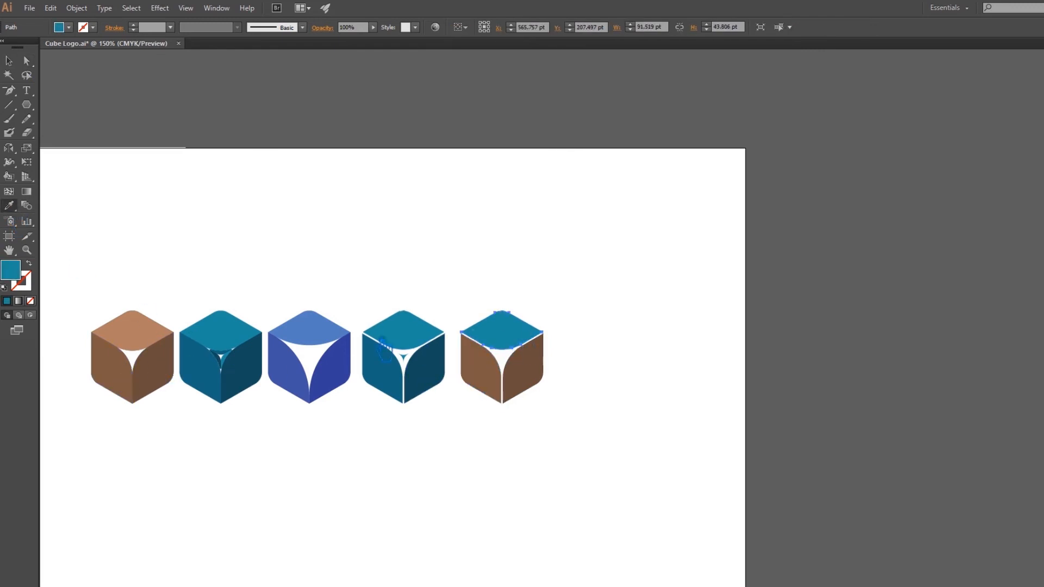
left_click(126, 337)
Recolour the fourth cube's three faces with the matching blues sampled from the third cube using the Eyedropper.
key("a")
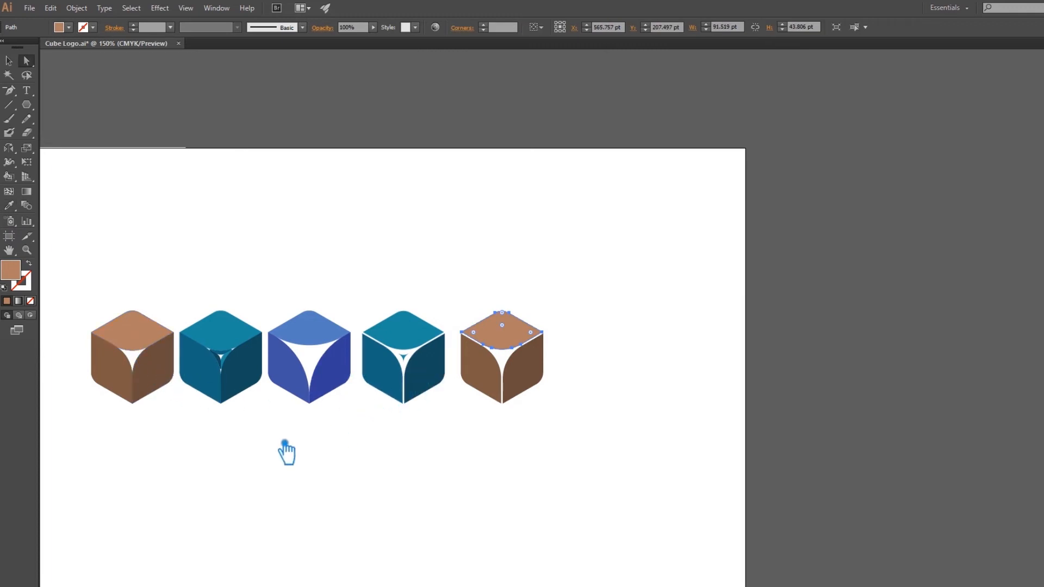
left_click(439, 378)
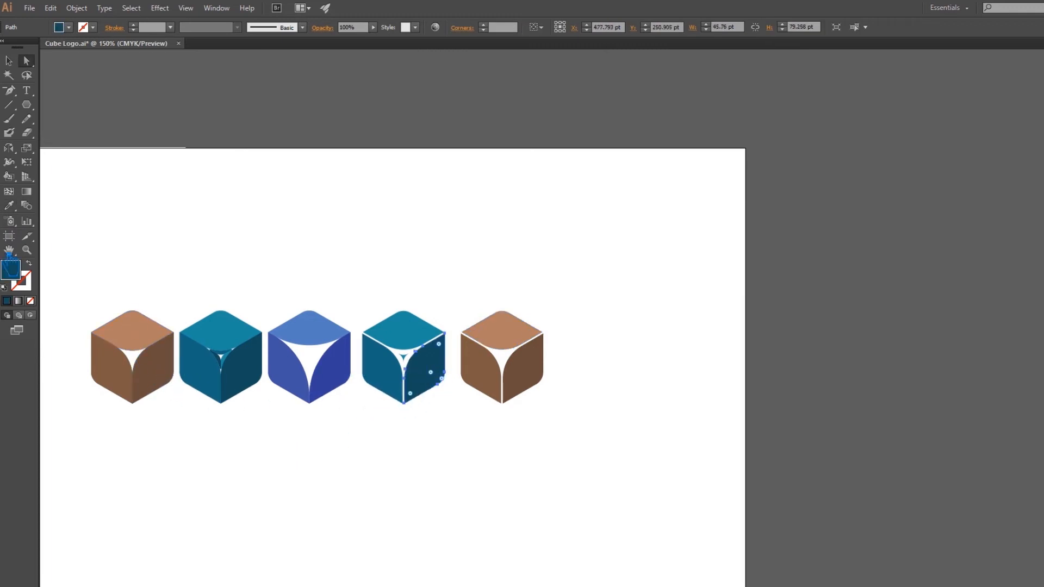
left_click(14, 207)
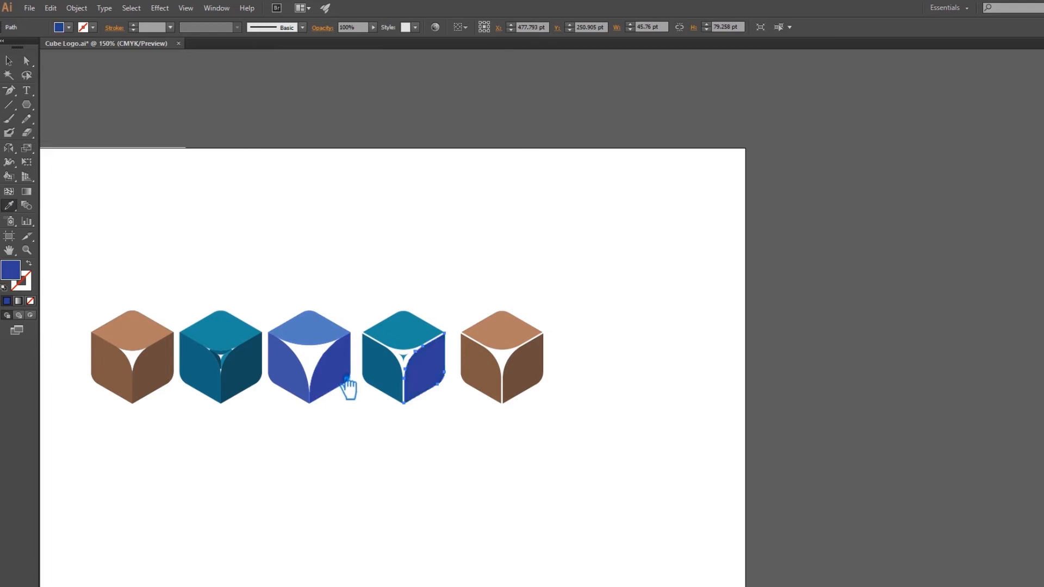
key("a")
left_click(395, 393)
left_click(12, 208)
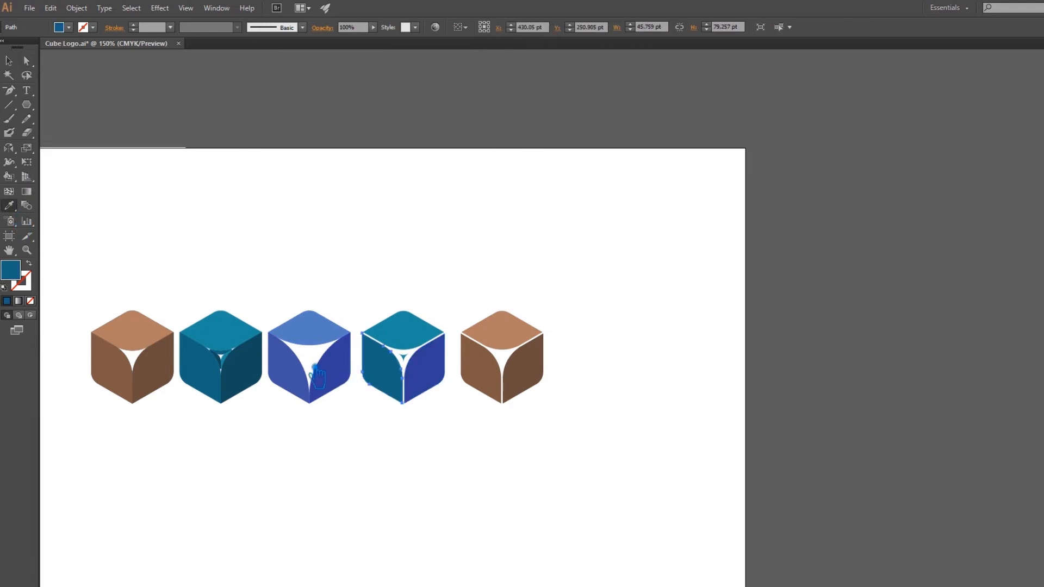
key("a")
left_click(405, 335)
left_click(10, 206)
left_click(323, 337)
Fill the fourth cube's small centre shape with the dark blue of its right face and deselect.
key("a")
left_click(403, 355)
left_click(15, 210)
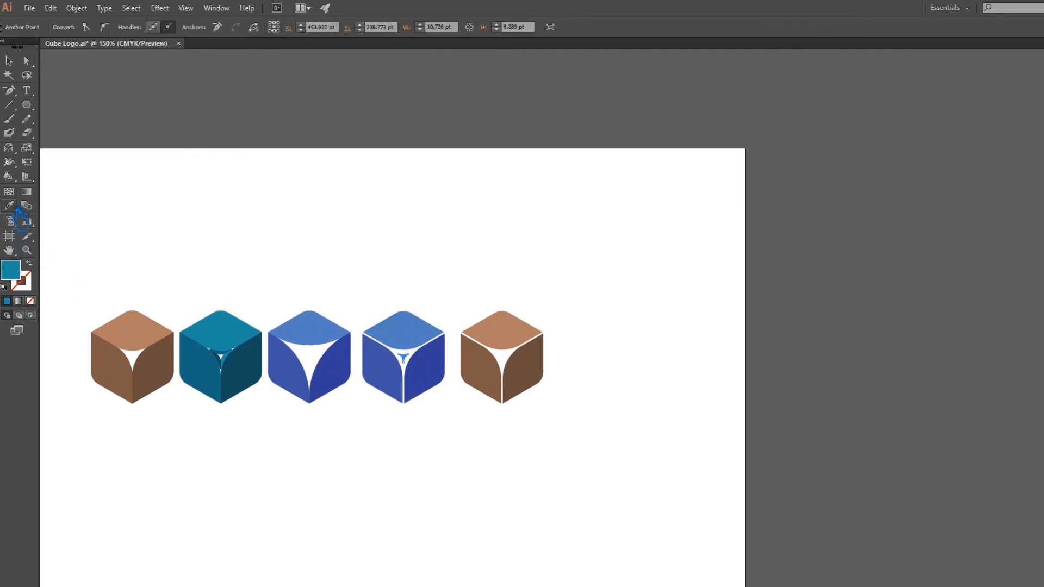
left_click(434, 378)
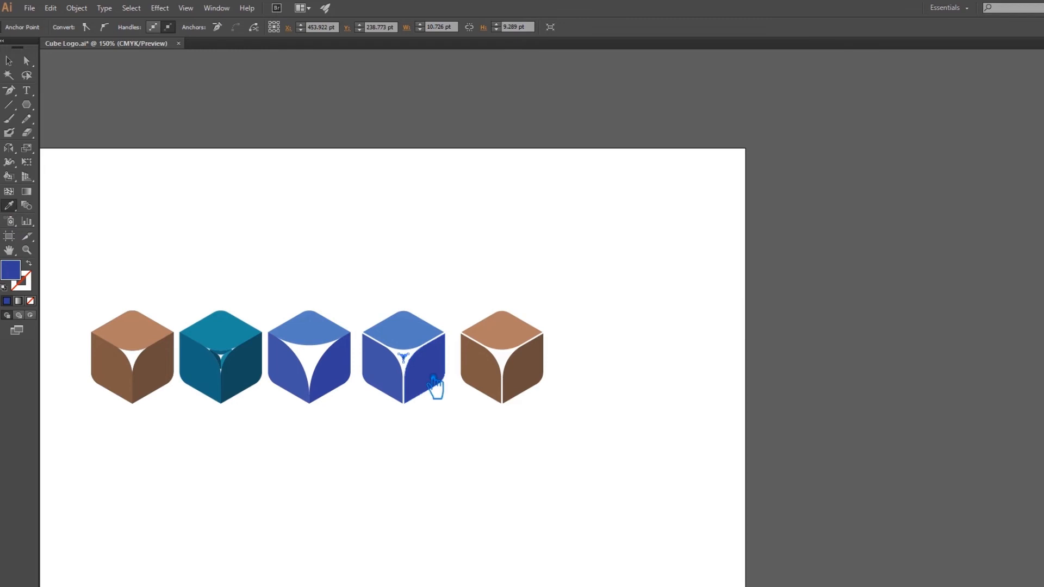
key("v")
left_click(217, 222)
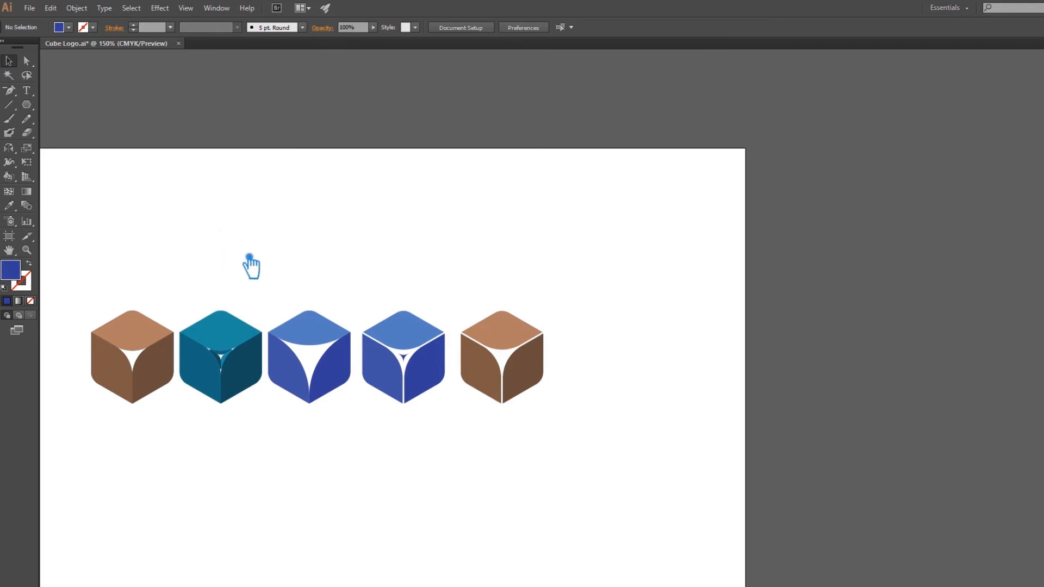
Move the gapped brown cube slightly closer to the gapped blue cube and deselect.
scroll(287, 300, "up", 1)
left_click_drag(316, 301, 394, 277)
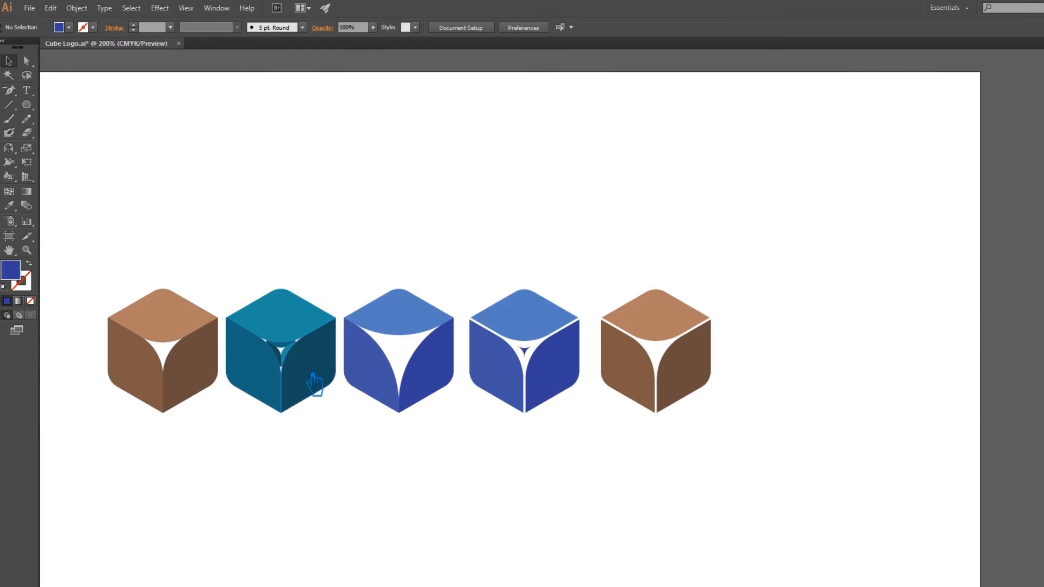
left_click(311, 384)
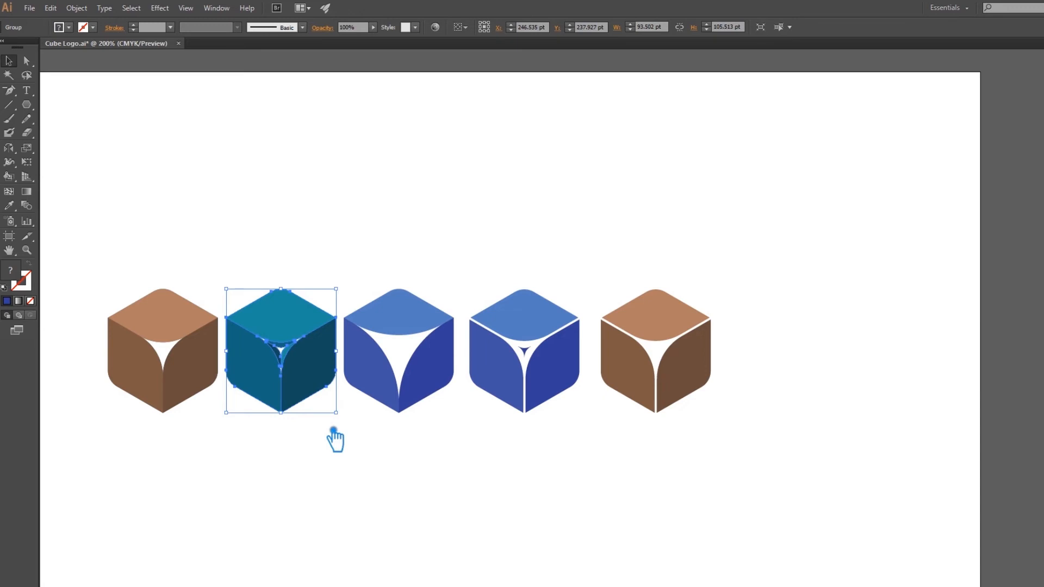
left_click(335, 432)
left_click(651, 374)
left_click(552, 370)
left_click(594, 436)
left_click_drag(650, 383, 638, 381)
left_click(619, 435)
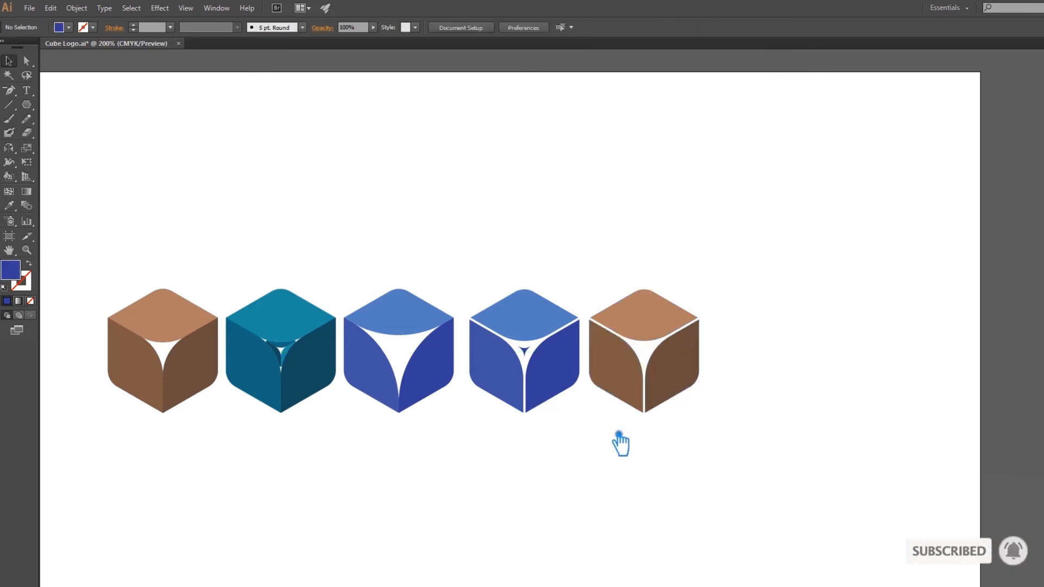
Select all five cubes, align them on their vertical centres, distribute them evenly across the row, and deselect.
left_click_drag(715, 476, 188, 296)
left_click(547, 29)
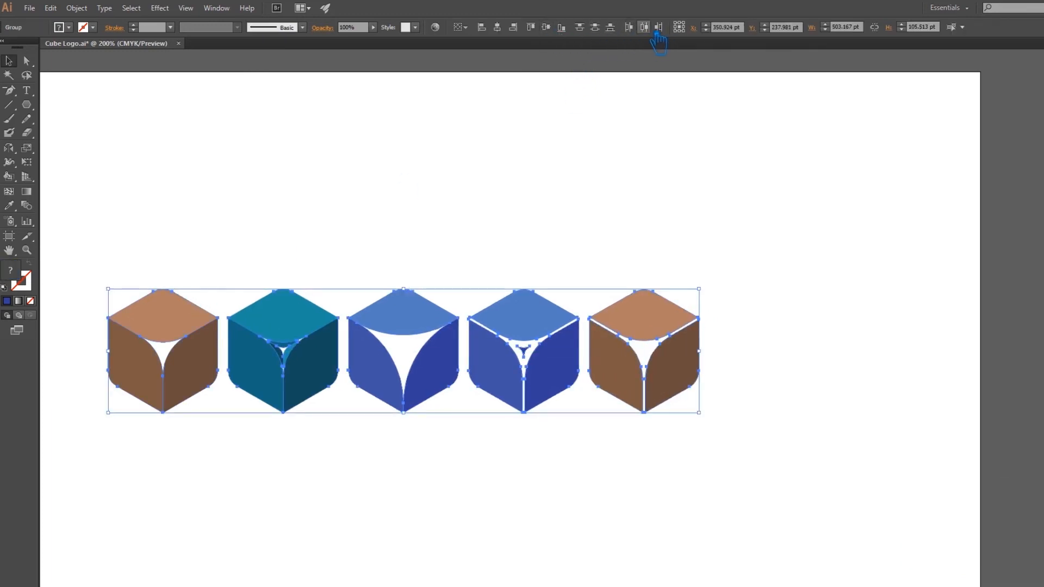
left_click(631, 140)
Ungroup the gapped blue cube, the fourth in the row.
left_click_drag(669, 250, 721, 247)
scroll(562, 249, "up", 2)
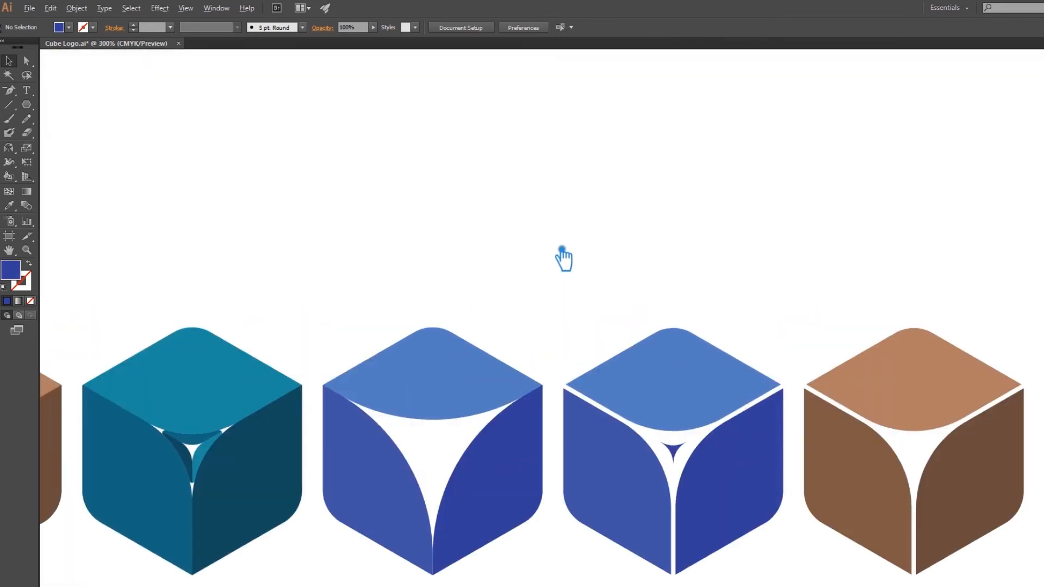
scroll(562, 249, "down", 2)
scroll(561, 256, "up", 1)
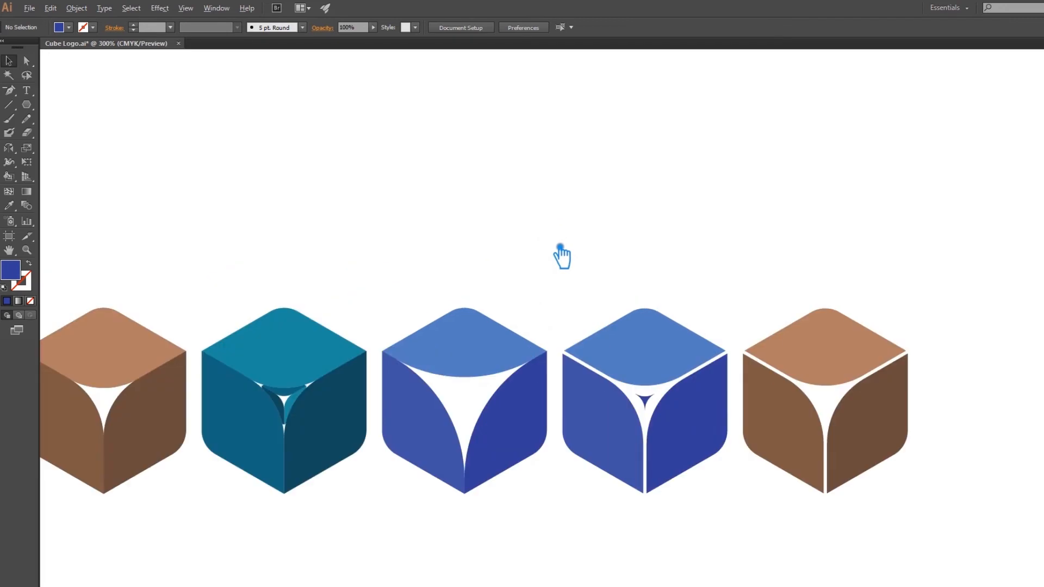
left_click_drag(555, 252, 658, 191)
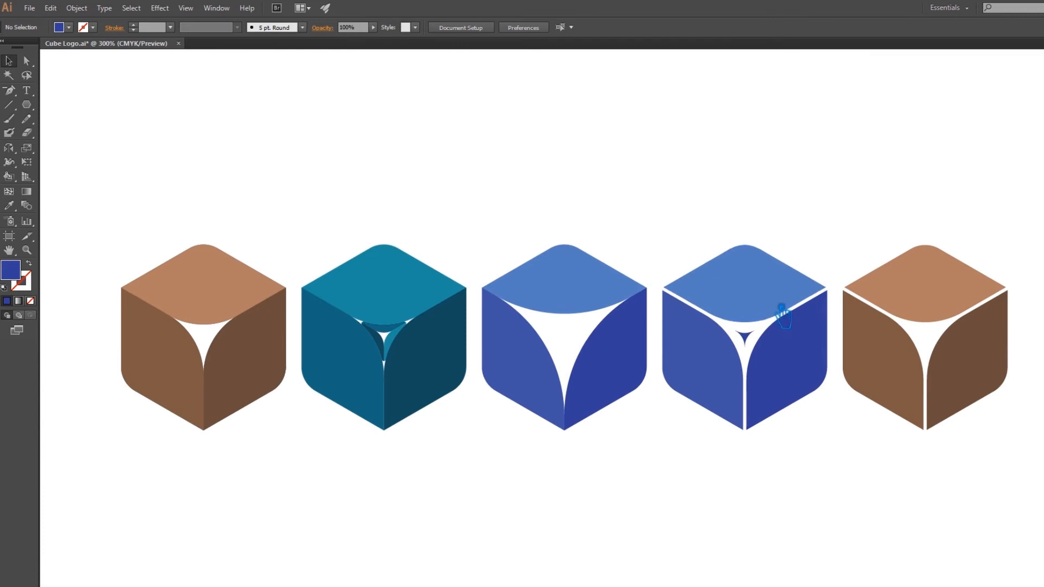
left_click(746, 334)
right_click(750, 343)
left_click(784, 412)
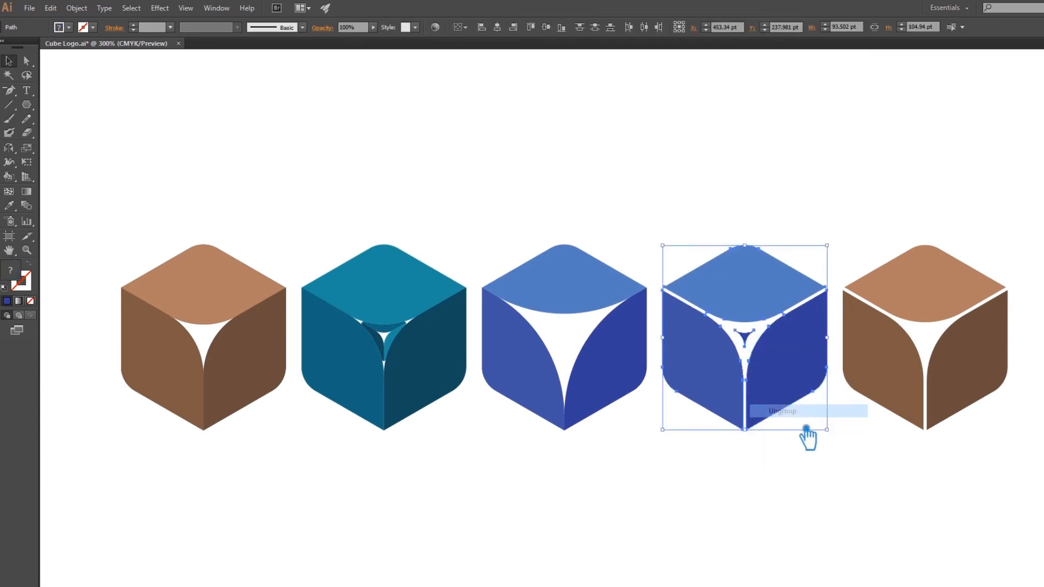
Enlarge the fourth cube's small dark blue centre shape to about 20.6 by 17.9 pt and deselect it.
left_click(802, 431)
left_click(754, 341)
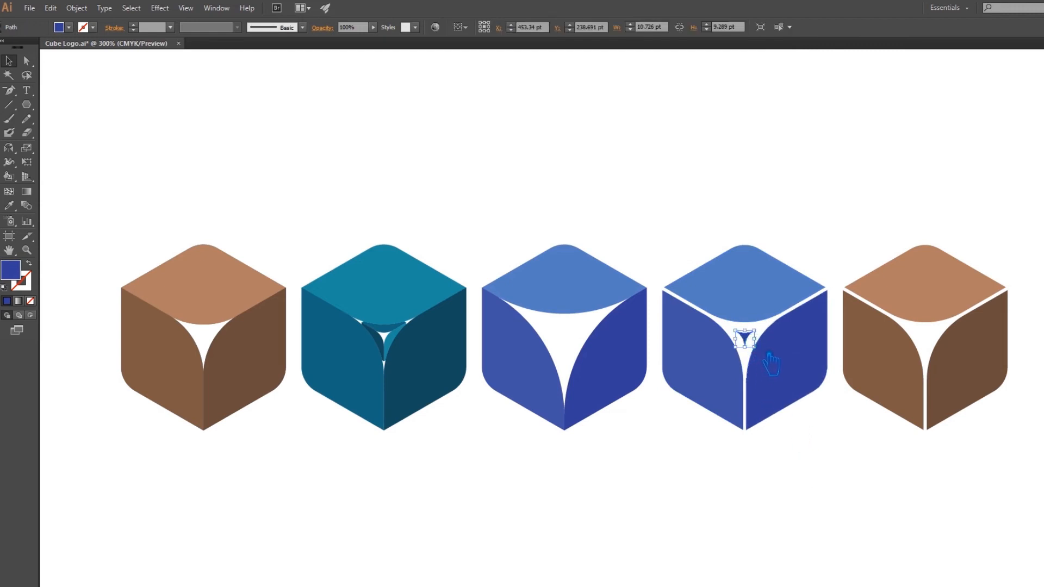
left_click_drag(765, 351, 778, 367)
left_click(837, 463)
Group the fourth cube's three faces with its centre shape and deselect the group.
left_click_drag(799, 473, 678, 248)
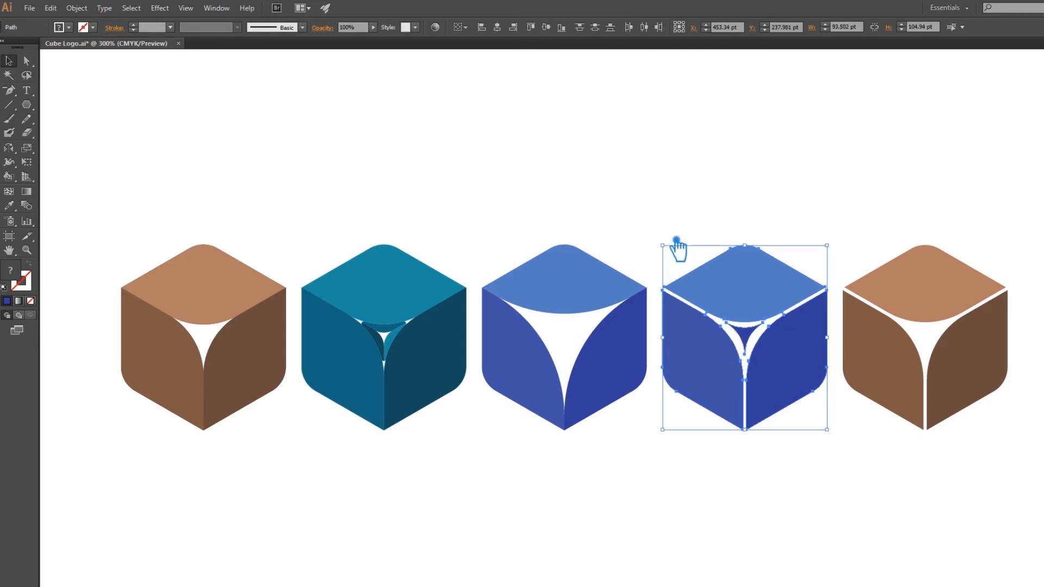
left_click(678, 196)
left_click(752, 333)
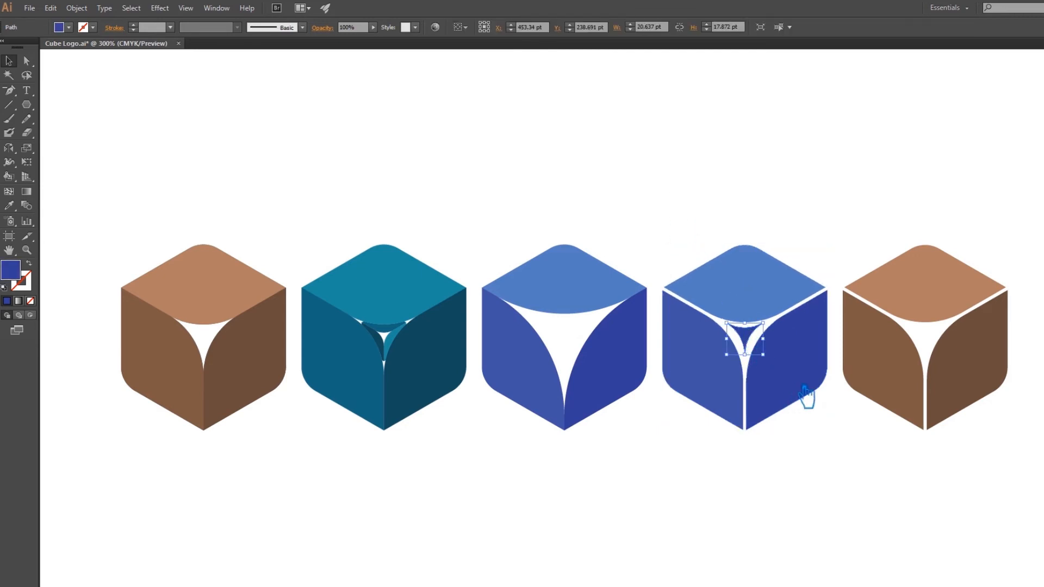
left_click(857, 441)
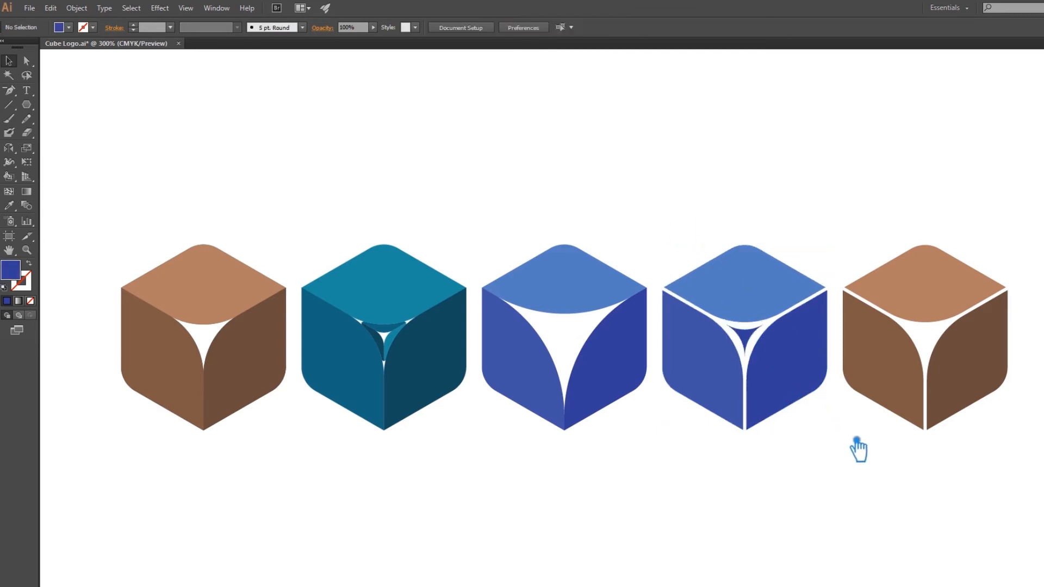
left_click_drag(778, 478, 696, 289)
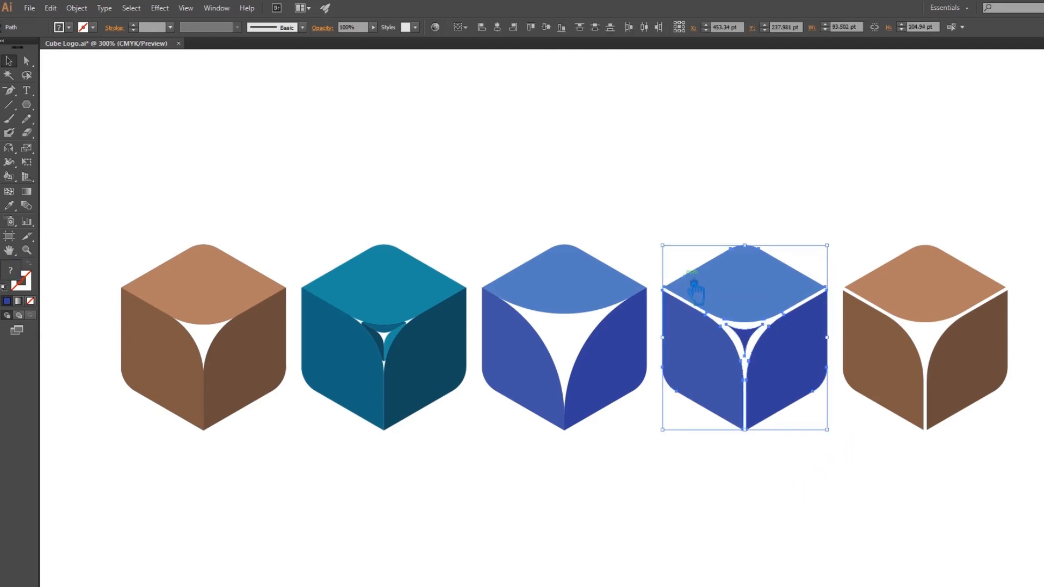
left_click(792, 469)
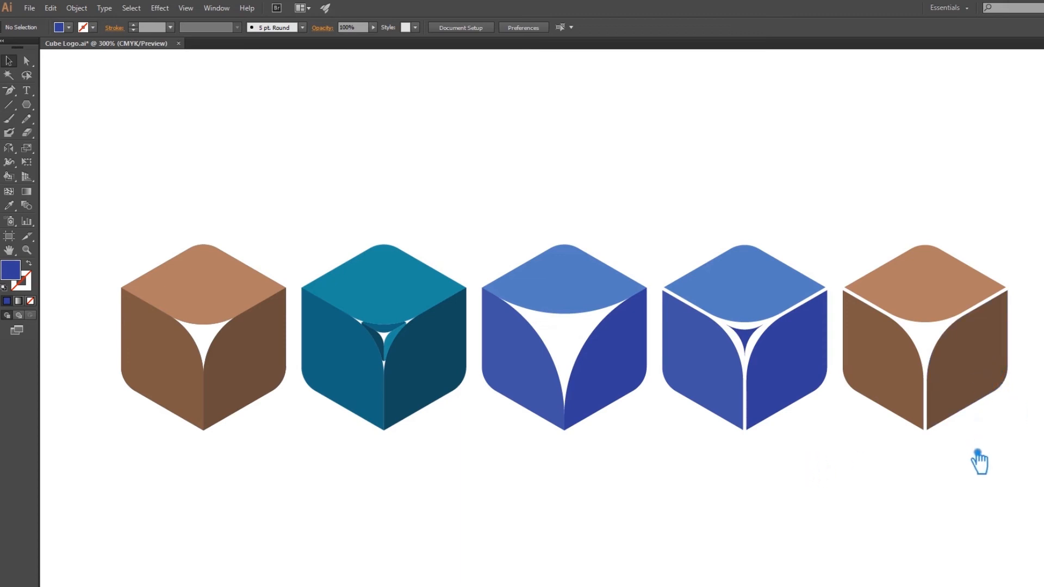
Copy the fifth cube in place, scale the copy about its centre to about 38.9 by 43.6 pt, and deselect it.
left_click(981, 374)
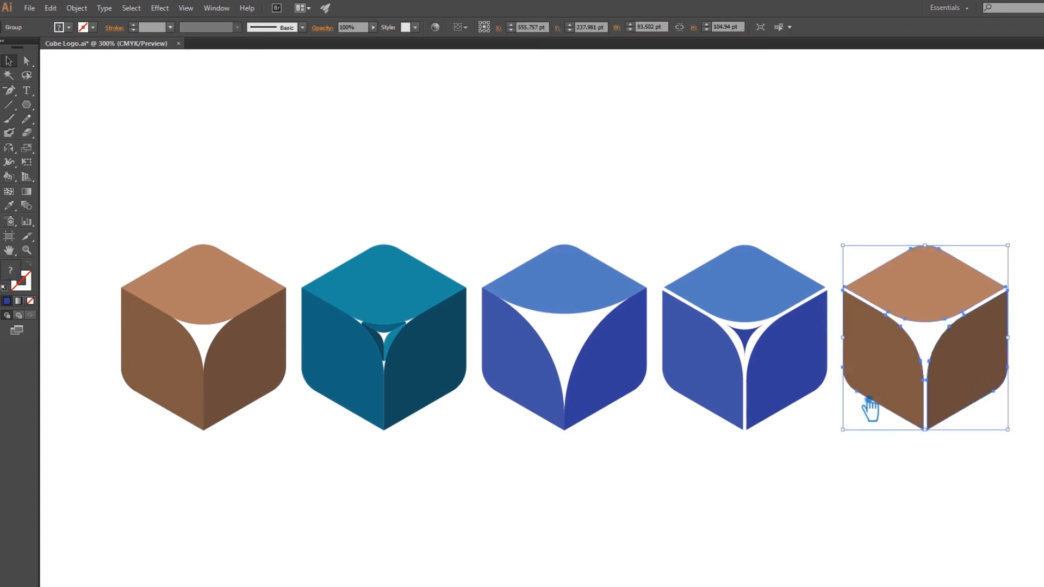
key("ctrl+shift+b")
key("ctrl+shift+b")
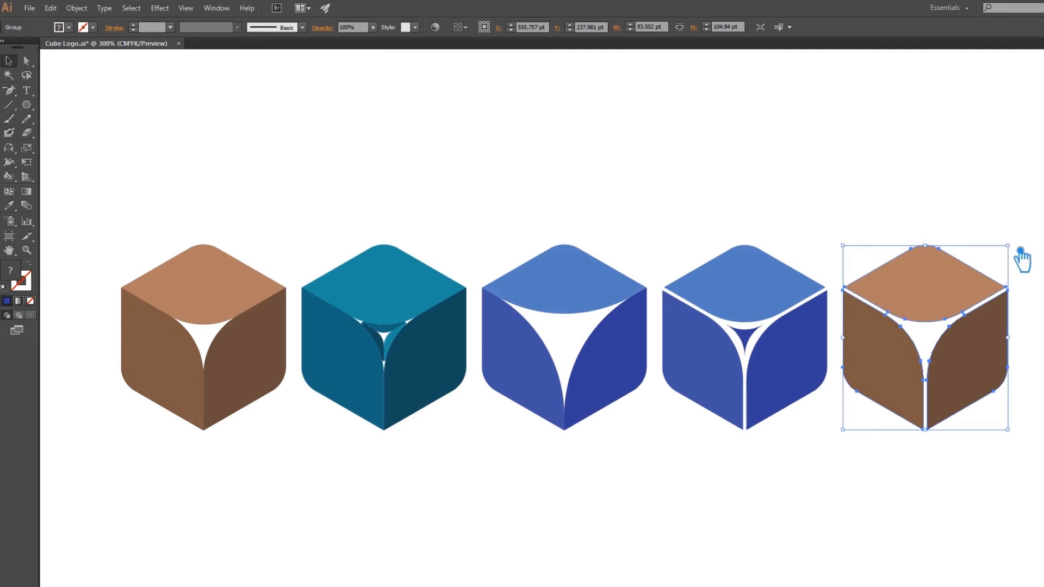
left_click_drag(1015, 253, 974, 308)
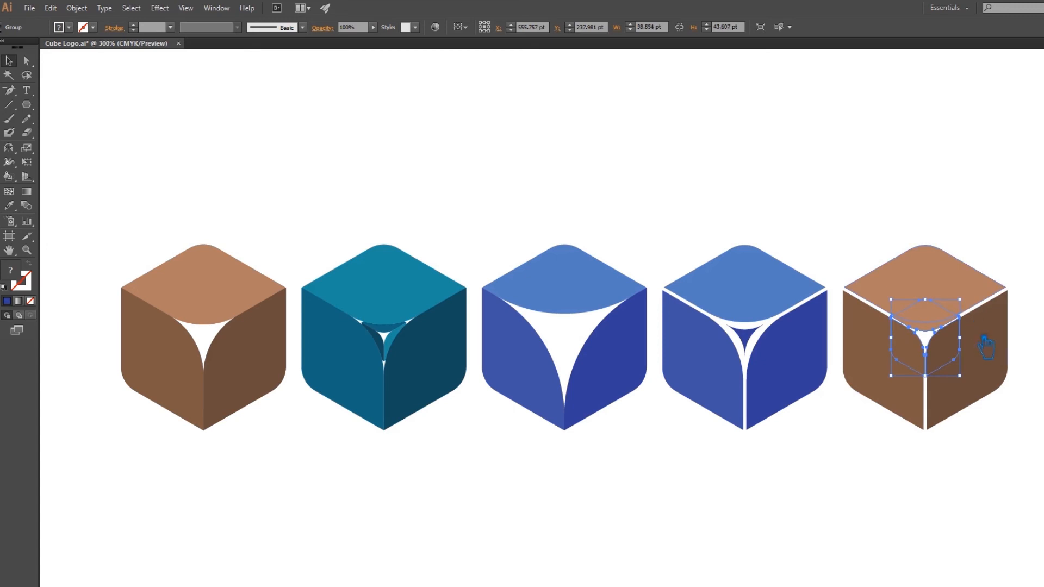
left_click(1039, 429)
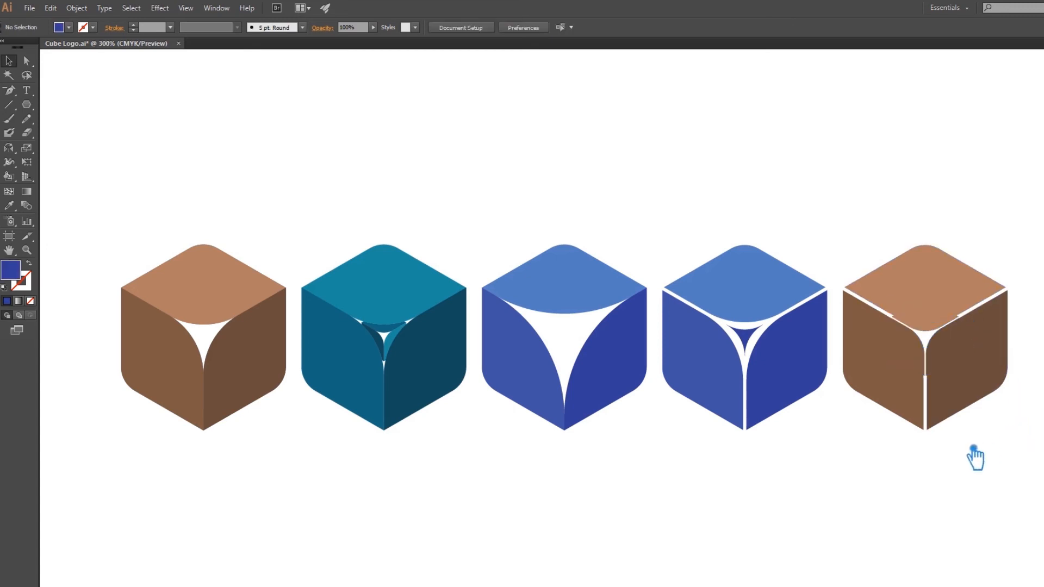
Create a three-sided polygon with a radius of 84.5133 pt below the blue cubes.
left_click_drag(26, 105, 76, 144)
left_click(698, 446)
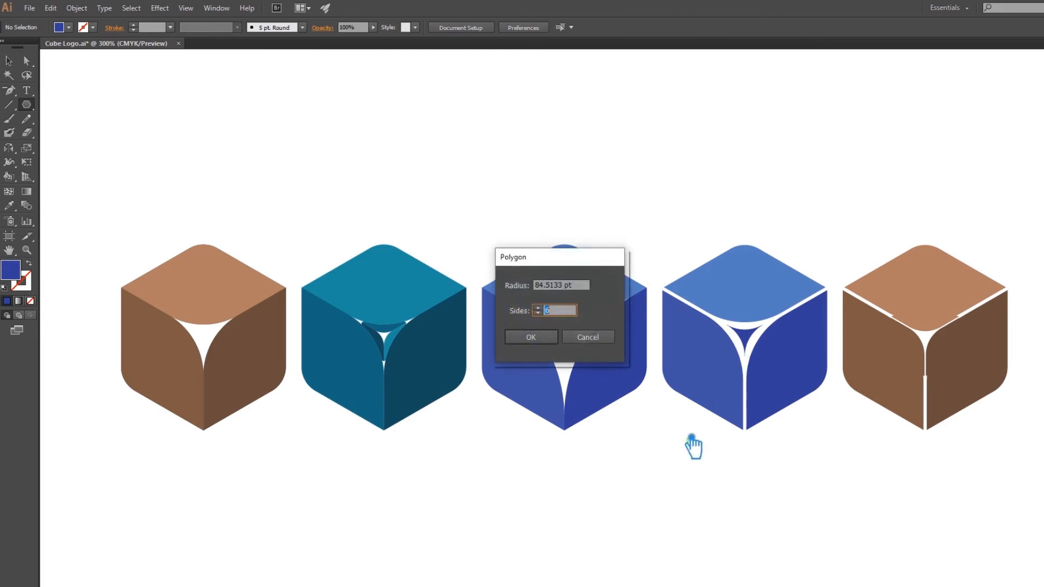
type("3")
key("Return")
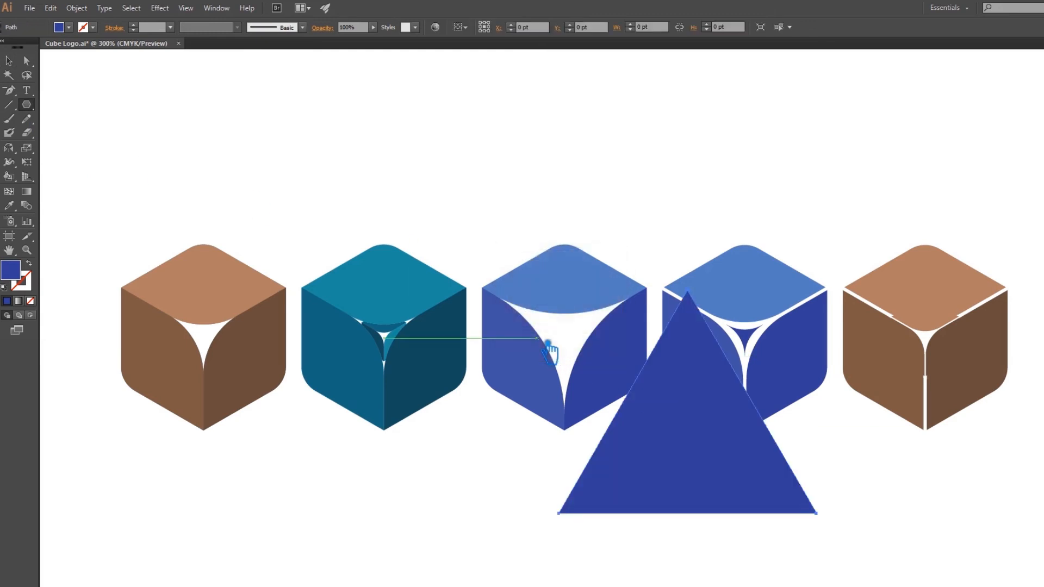
left_click(9, 61)
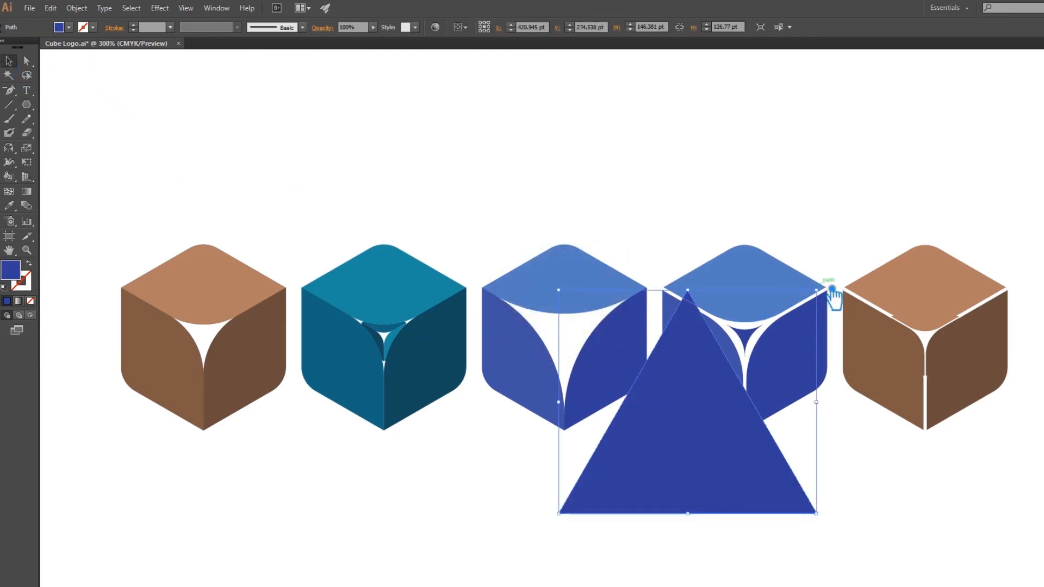
Shrink the triangle to about 59.5 by 51.5 pt and centre it over the fifth cube, nudging it upwards.
left_click_drag(819, 291, 784, 372)
left_click_drag(714, 446, 950, 384)
key("Up")
key("Up")
key("Up")
key("Up")
key("Up")
key("Up")
key("Up")
key("Up")
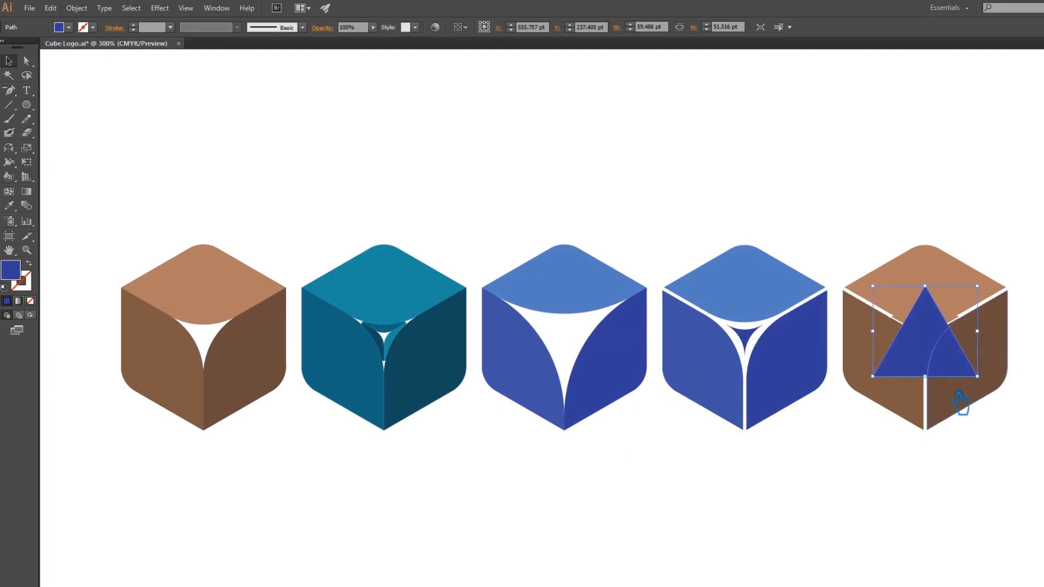
key("Up")
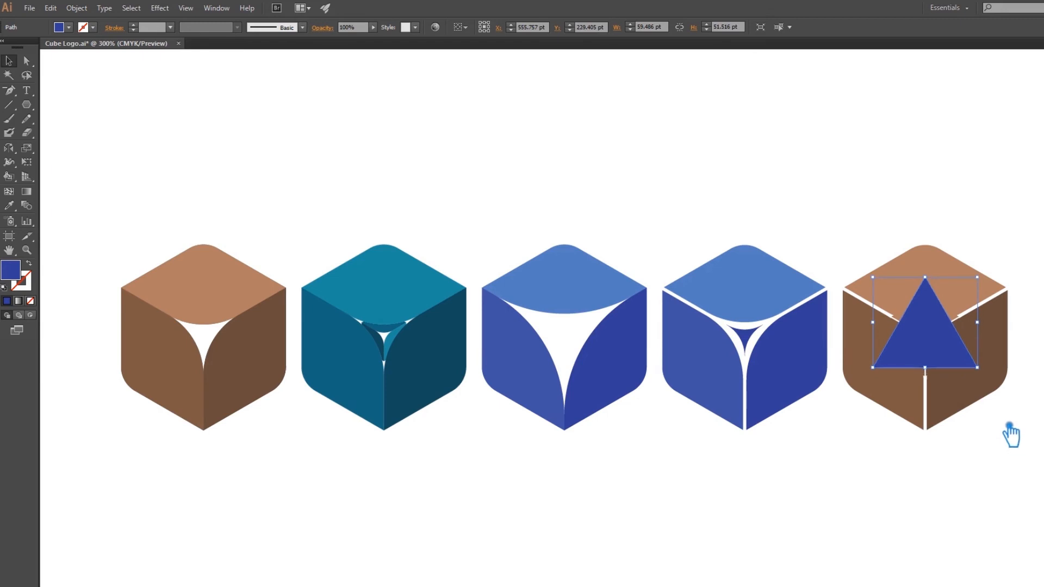
Round the triangle's three corners with a 12 pt corner radius.
key("a")
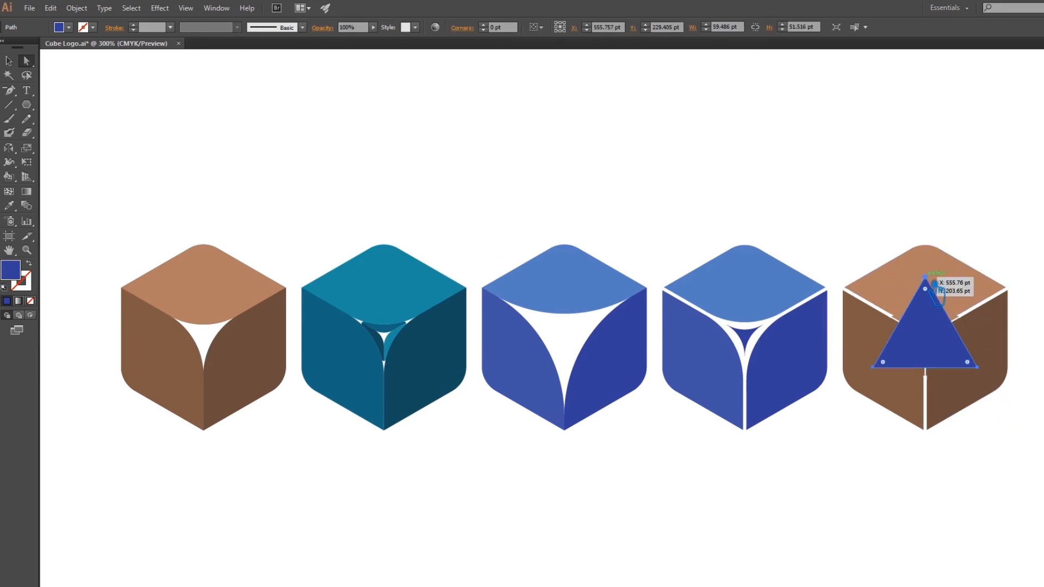
left_click(503, 27)
type("12")
key("Return")
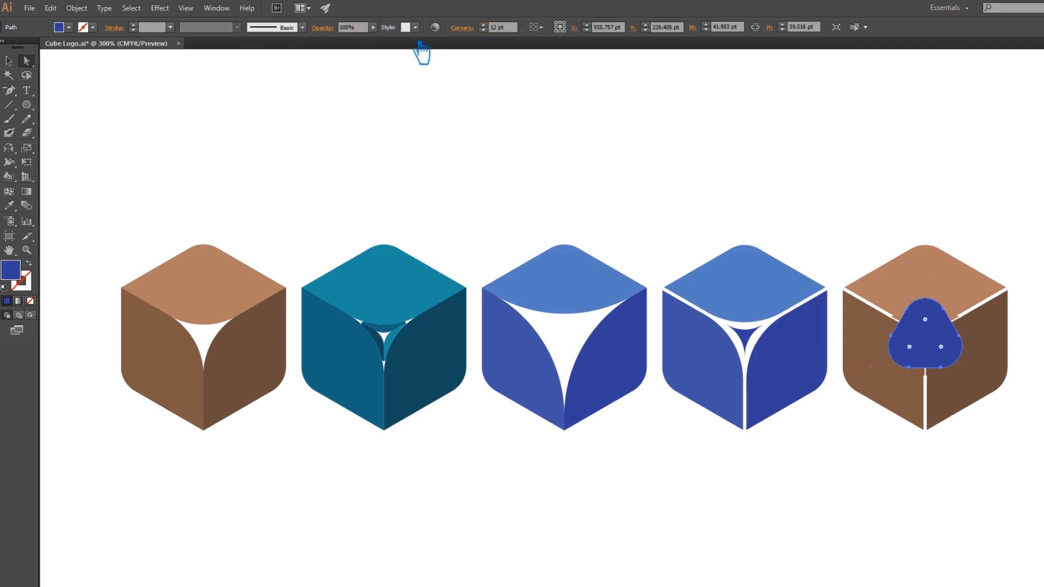
Enlarge the rounded triangle about its centre to about 60.4 by 56.9 pt and send it to the back.
left_click(9, 62)
left_click_drag(970, 304, 1016, 287)
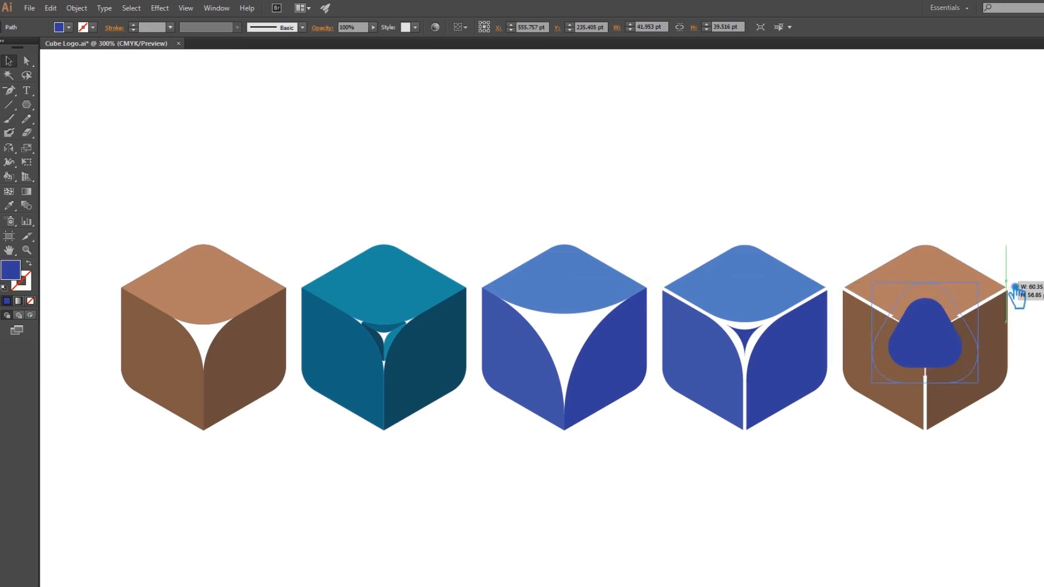
left_click_drag(1016, 287, 1015, 289)
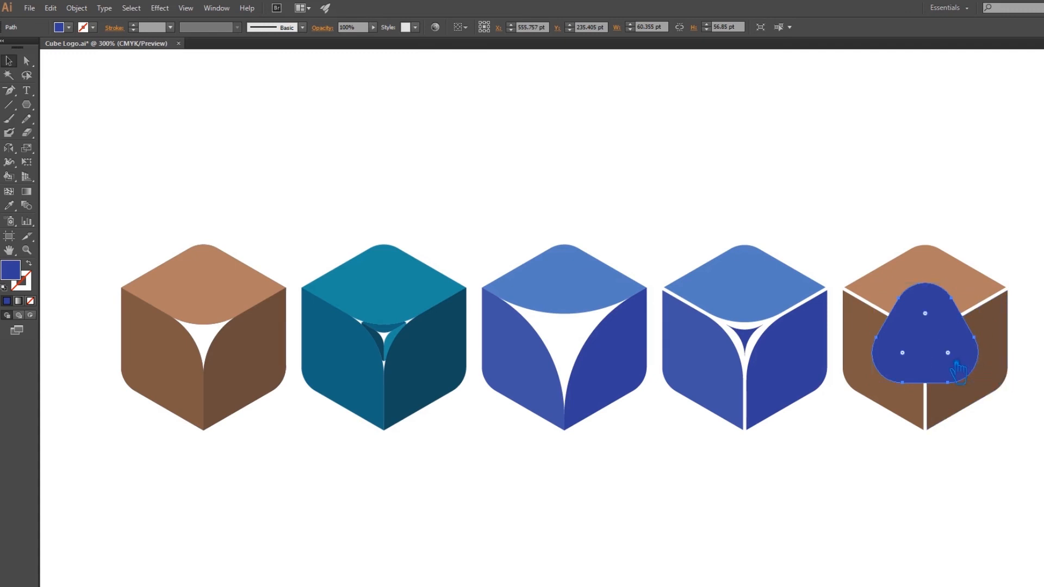
key("ctrl+shift+bracketleft")
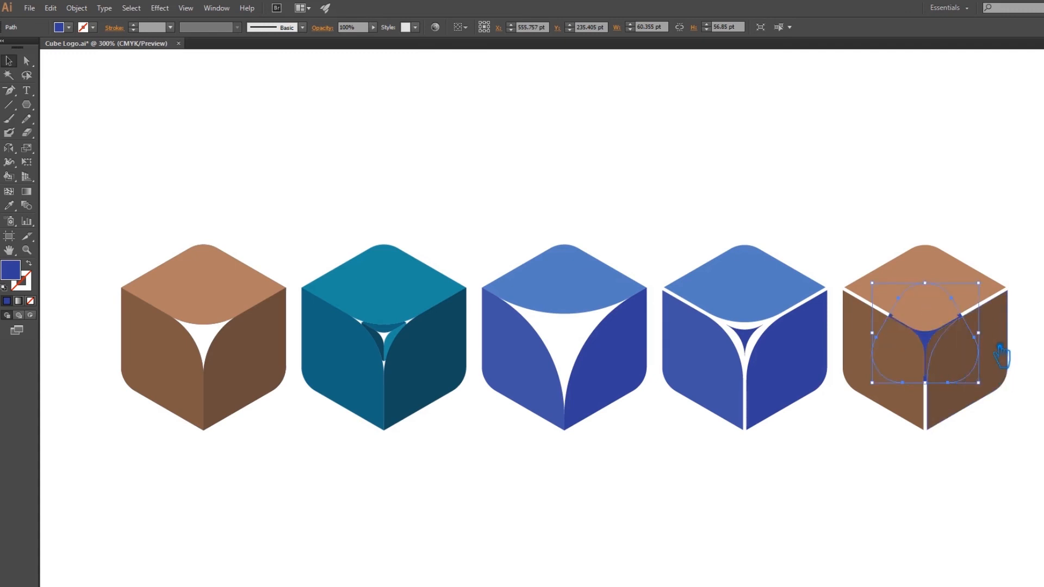
Select all parts of the fifth cube, align them on their vertical centres, and deselect.
left_click_drag(1040, 452, 910, 287)
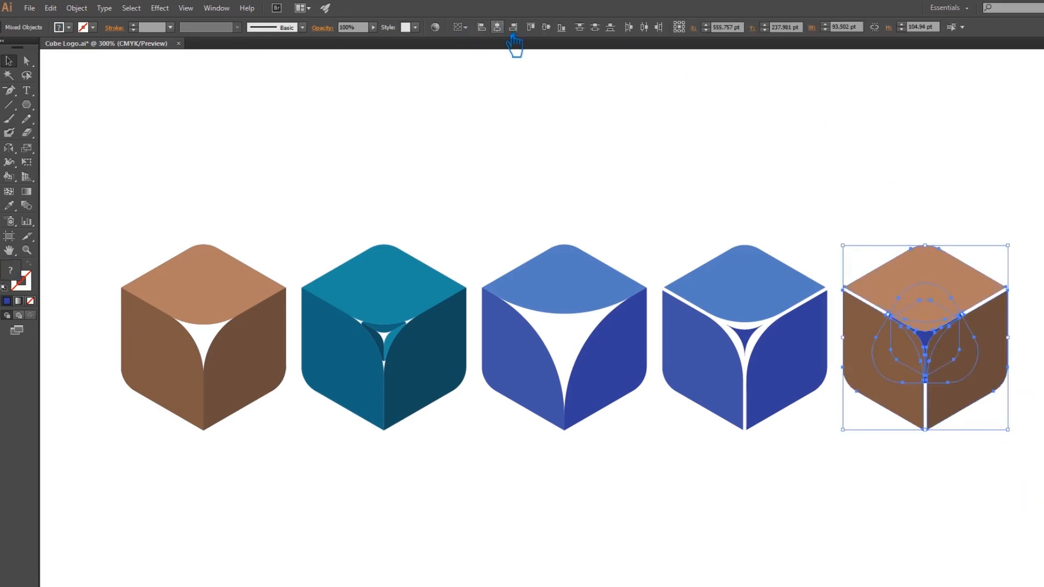
left_click(546, 27)
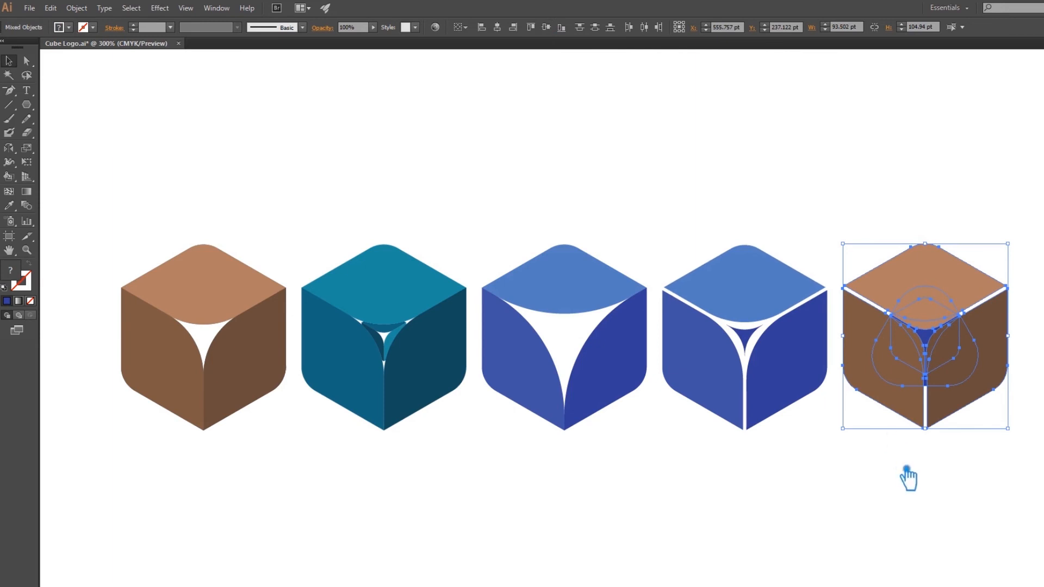
left_click(947, 542)
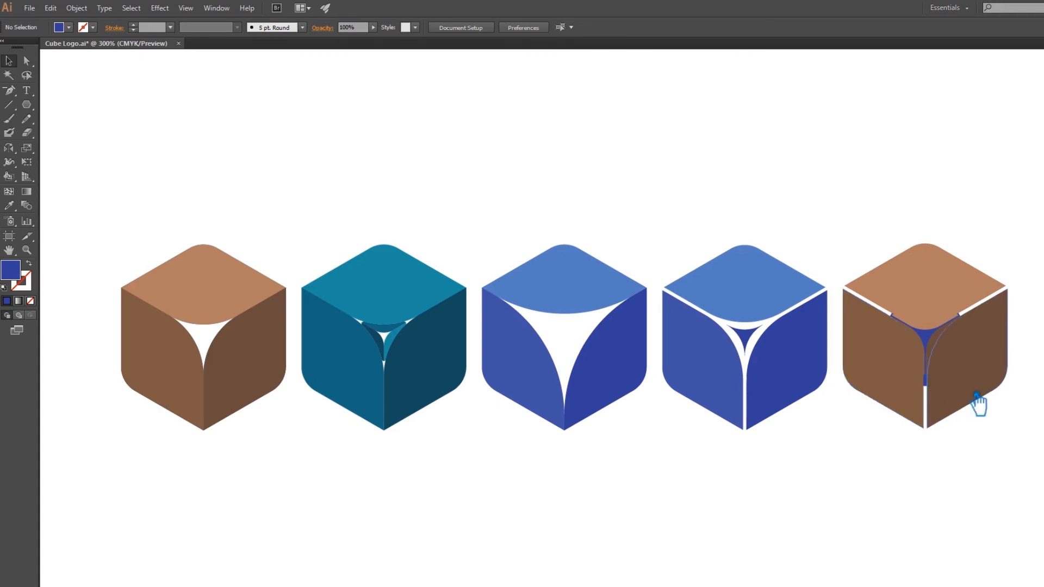
Nudge the rounded triangle behind the fifth cube upwards and enlarge it to about 69.6 by 65.5 pt.
scroll(979, 397, "up", 1)
key("super")
scroll(1001, 425, "left", 1)
key("super")
scroll(1042, 437, "up", 2)
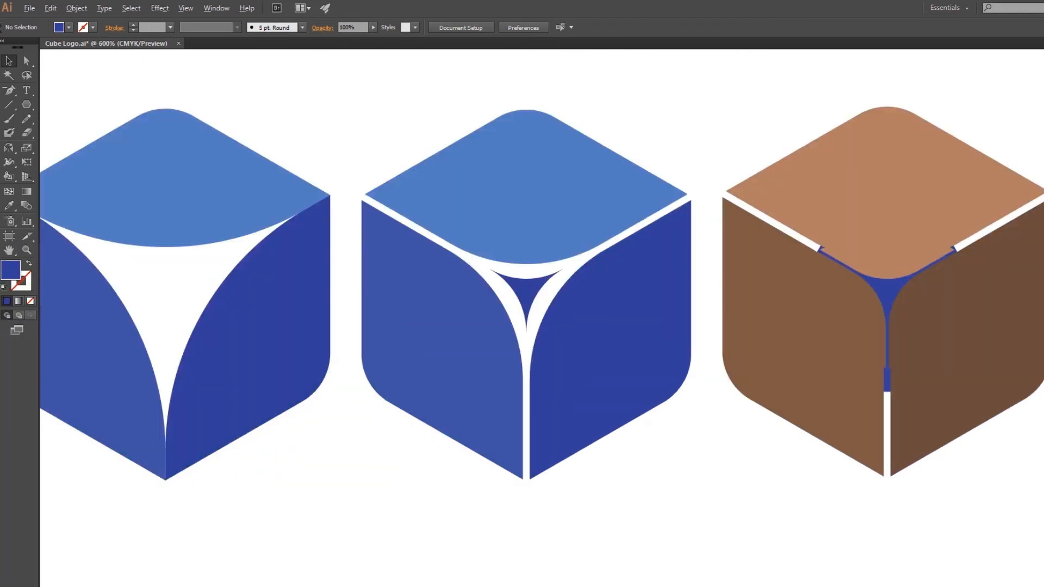
left_click_drag(1039, 471, 874, 491)
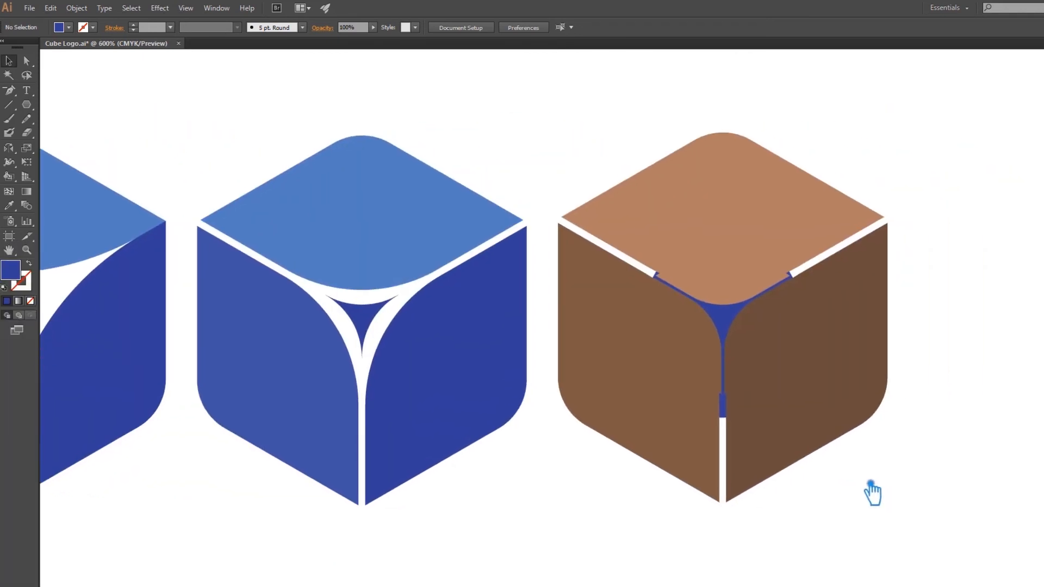
left_click(734, 425)
key("Up")
key("Up")
key("Up")
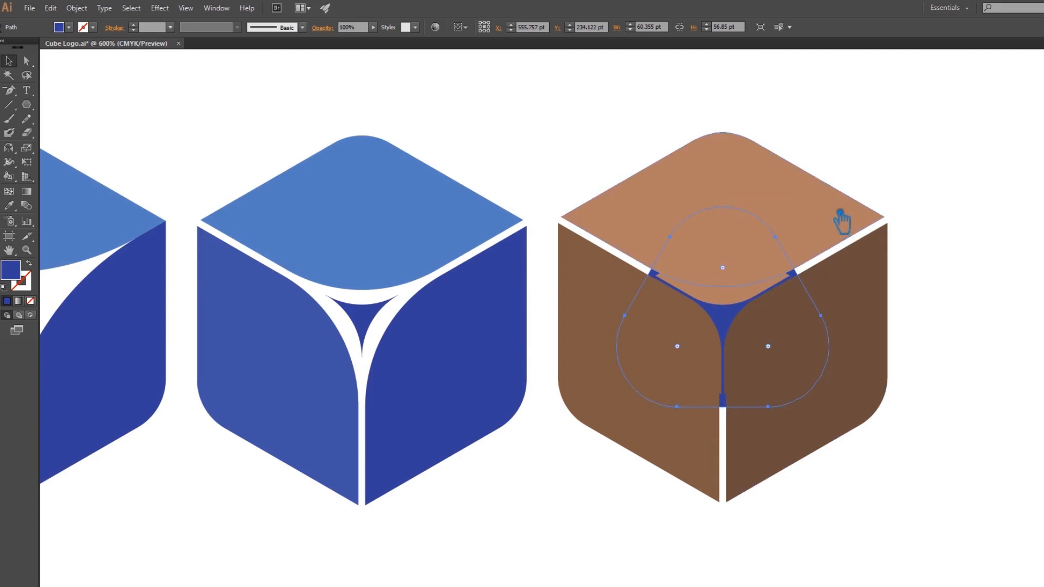
left_click_drag(841, 211, 872, 198)
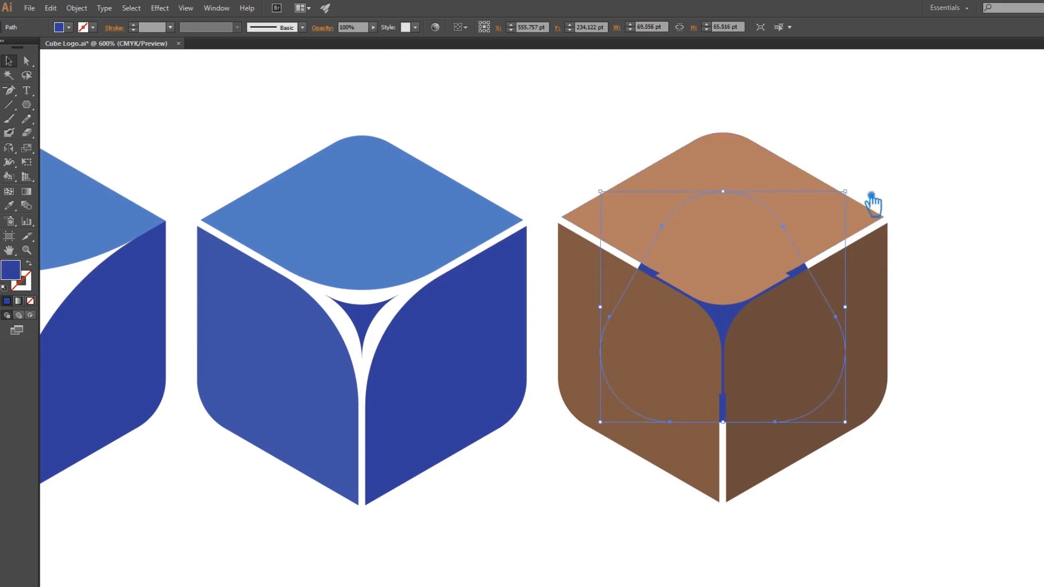
Divide the fifth cube's large faces with the rounded triangle using Pathfinder Divide, ungroup the resulting pieces, and deselect.
left_click(734, 174, "shift")
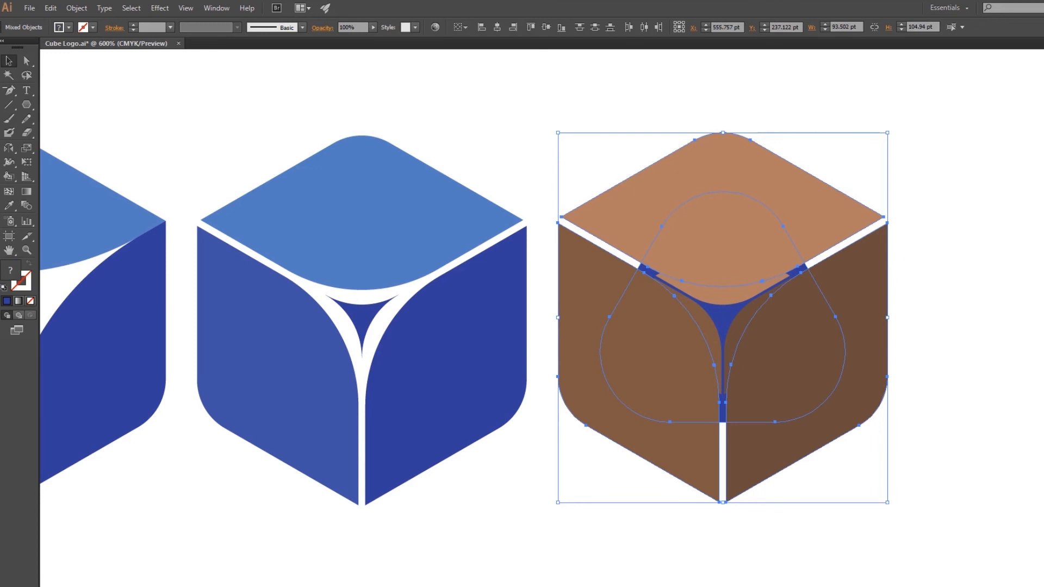
left_click(984, 335)
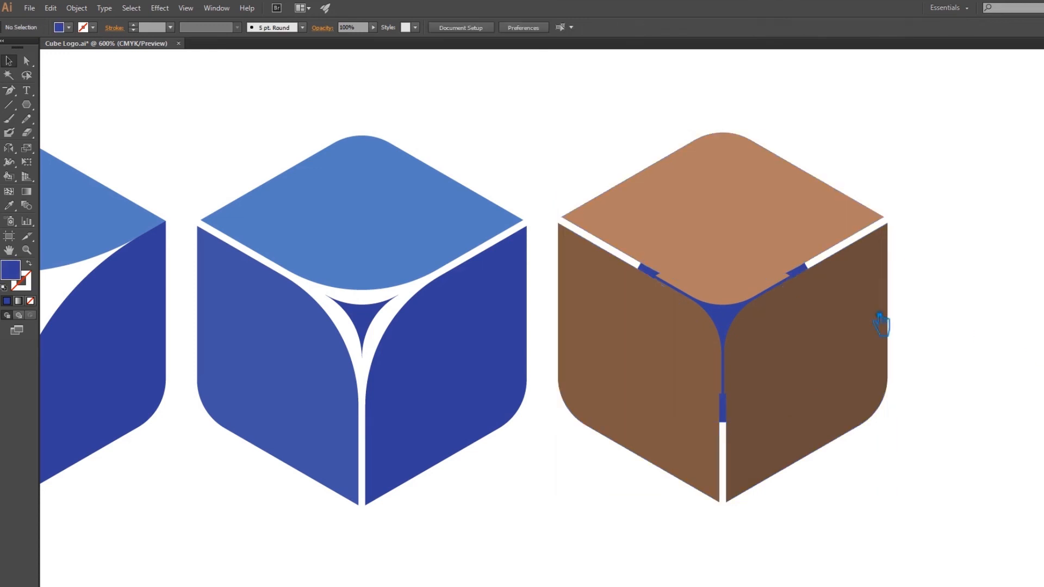
left_click(668, 253)
left_click(631, 228, "shift")
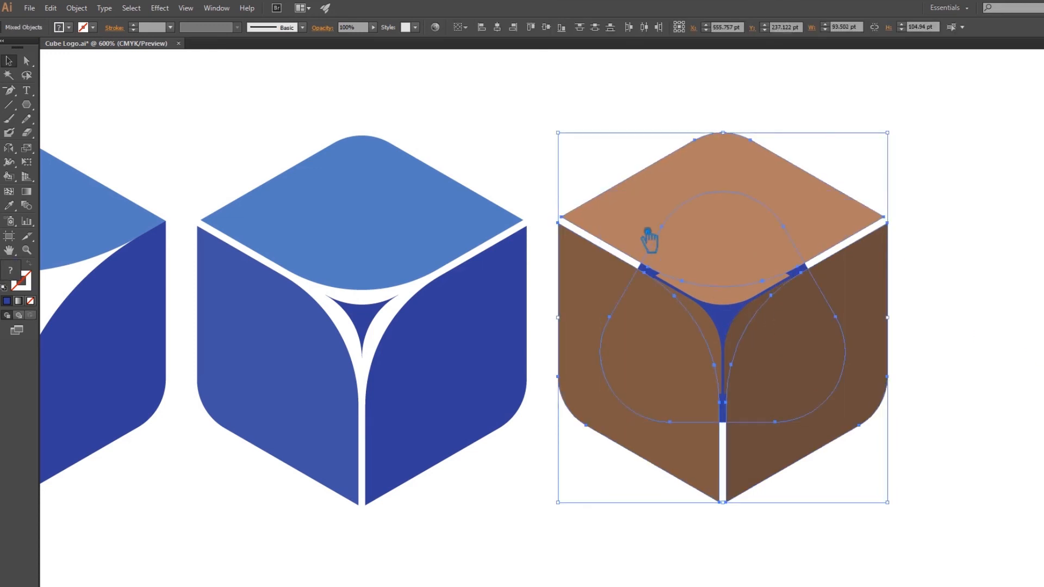
left_click(1043, 305)
left_click(983, 361)
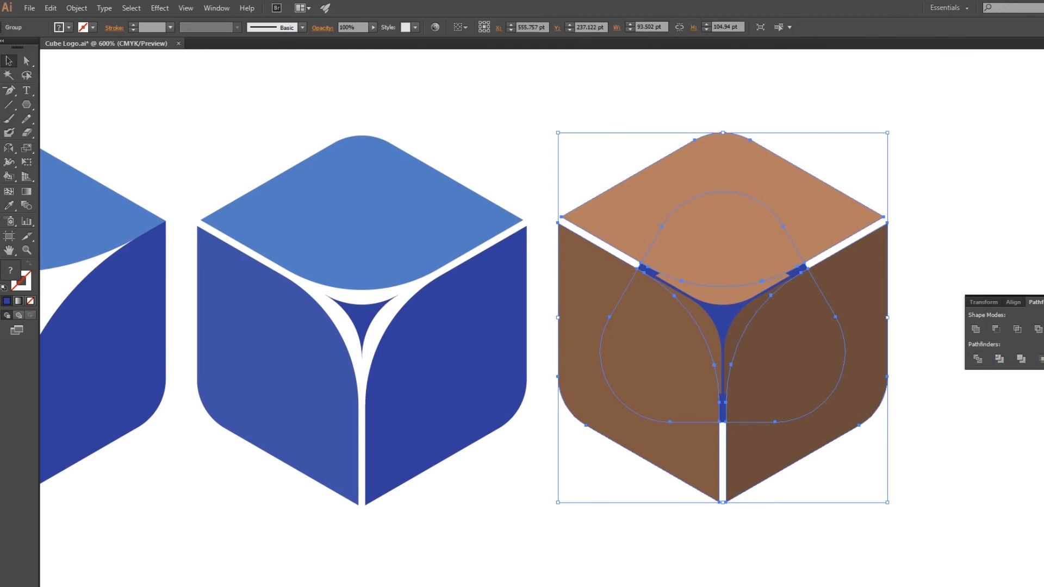
left_click(1043, 305)
left_click(1041, 312)
right_click(772, 263)
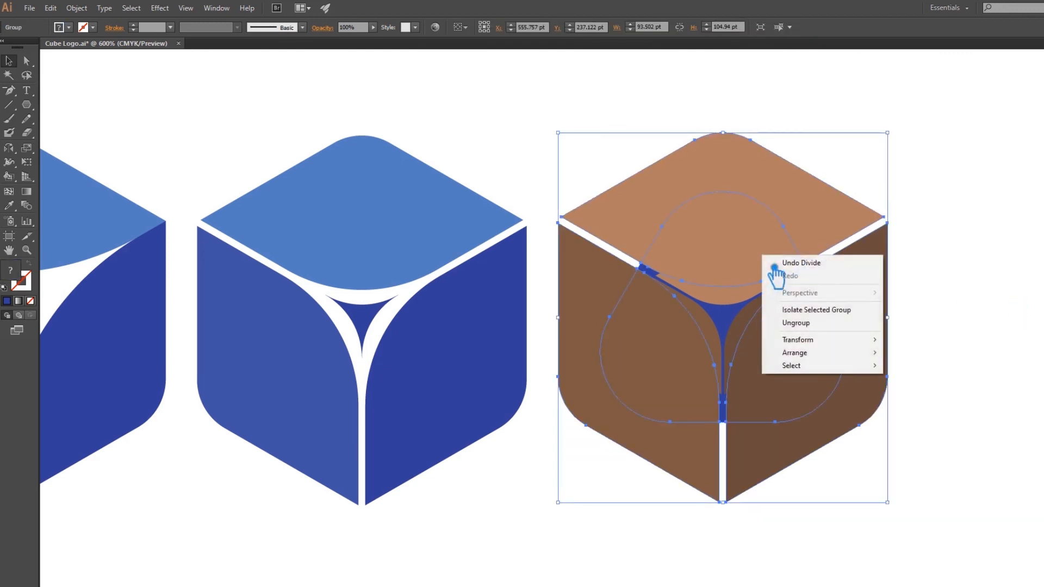
left_click(805, 322)
left_click(959, 315)
Delete the pieces of the three large faces inside the rounded triangle and the leftover blue pieces around the small cube.
left_click(769, 269)
left_click(724, 222)
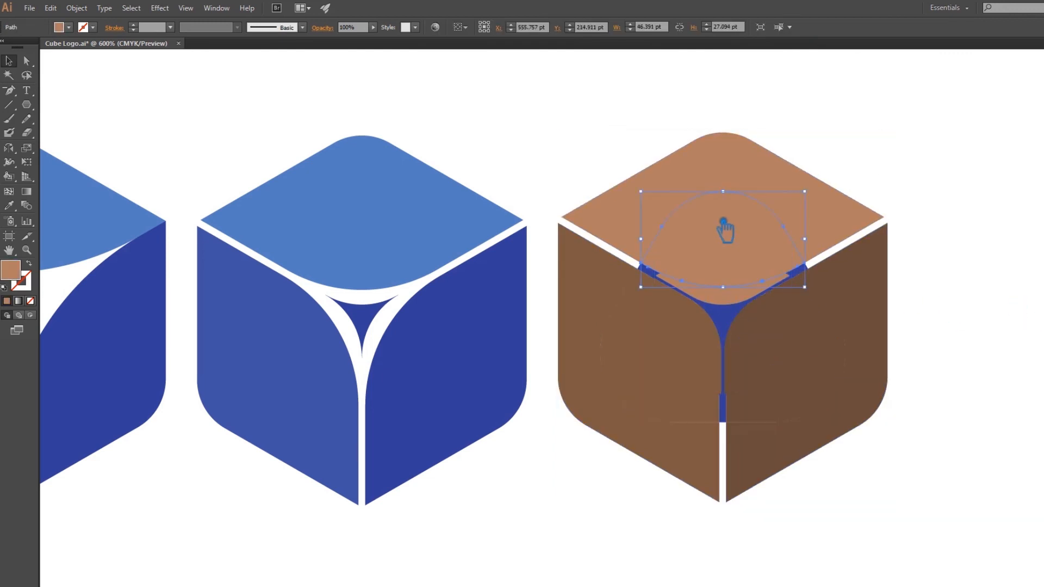
key("Delete")
left_click(810, 358)
key("Delete")
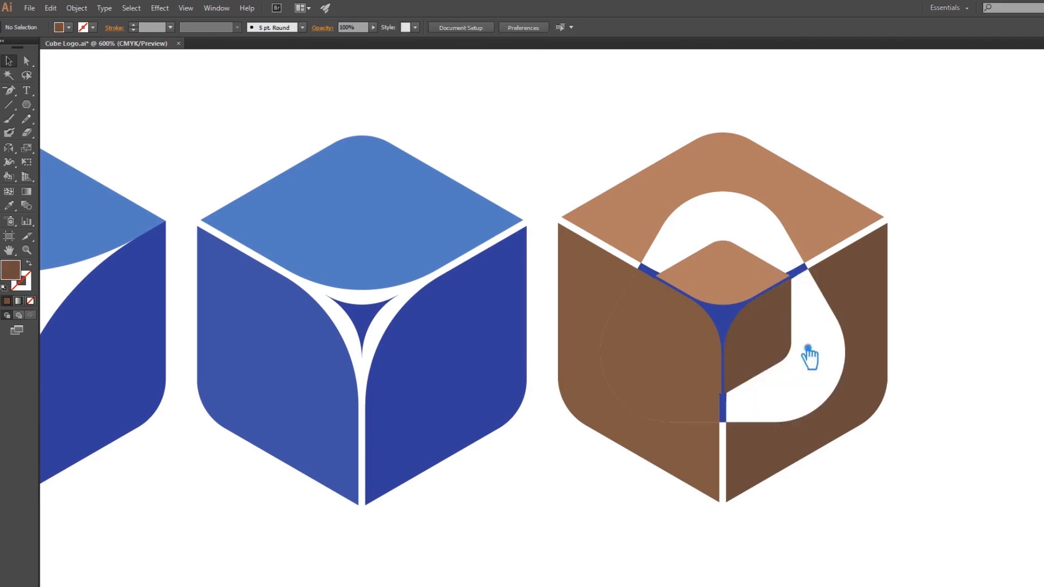
left_click(660, 397)
key("Delete")
left_click(659, 277)
key("Delete")
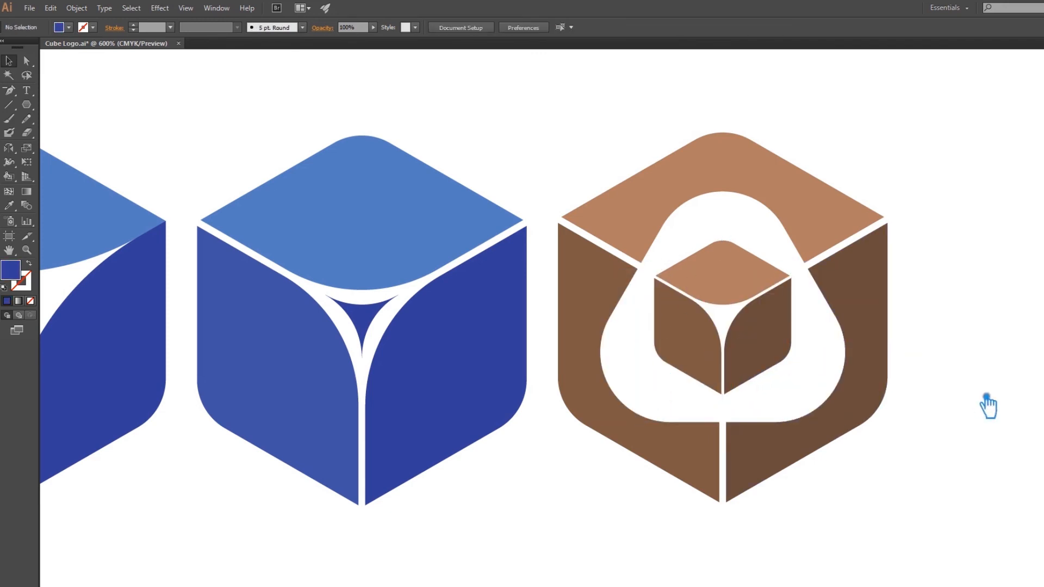
Duplicate the whole hollowed brown cube with its small inner cube about 106 pt to its right and deselect the copy.
left_click_drag(976, 447, 625, 438)
left_click_drag(549, 555, 251, 136)
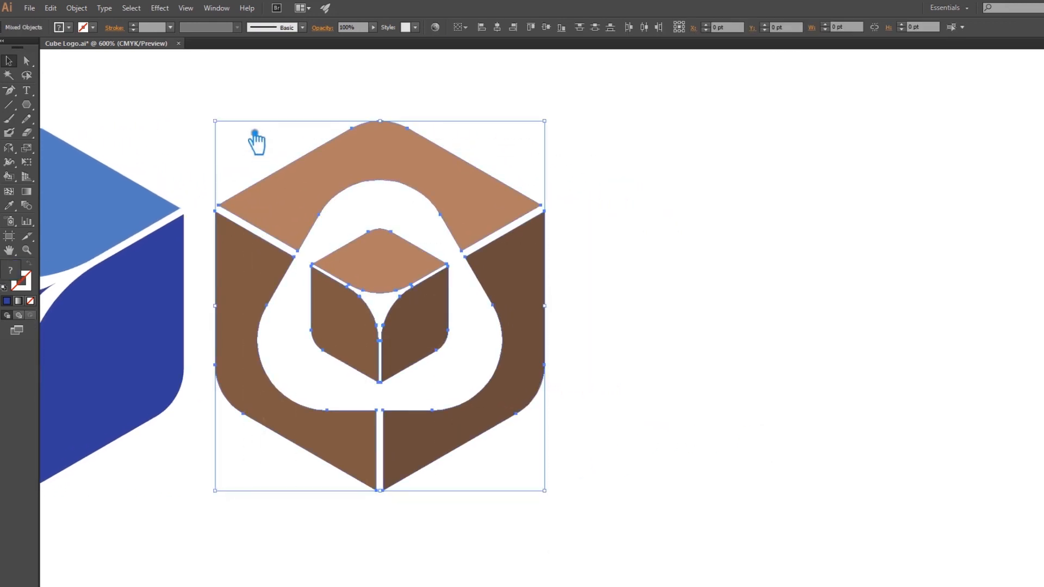
left_click(789, 239)
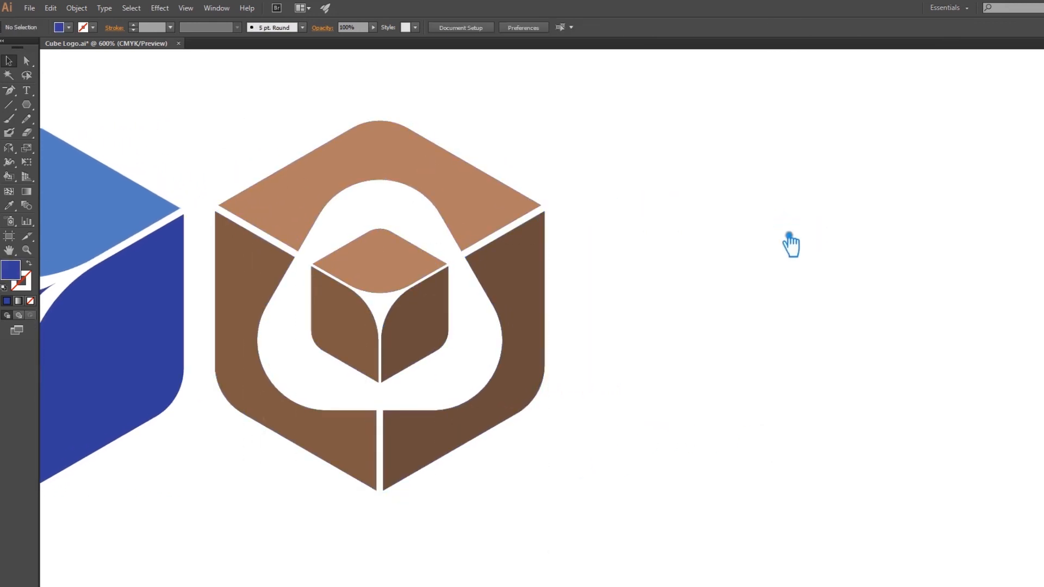
left_click_drag(522, 317, 894, 317)
left_click(1042, 386)
Round the six sharp inner corner points of the copied cube's three large hollowed faces to a radius of 11.93 pt.
key("a")
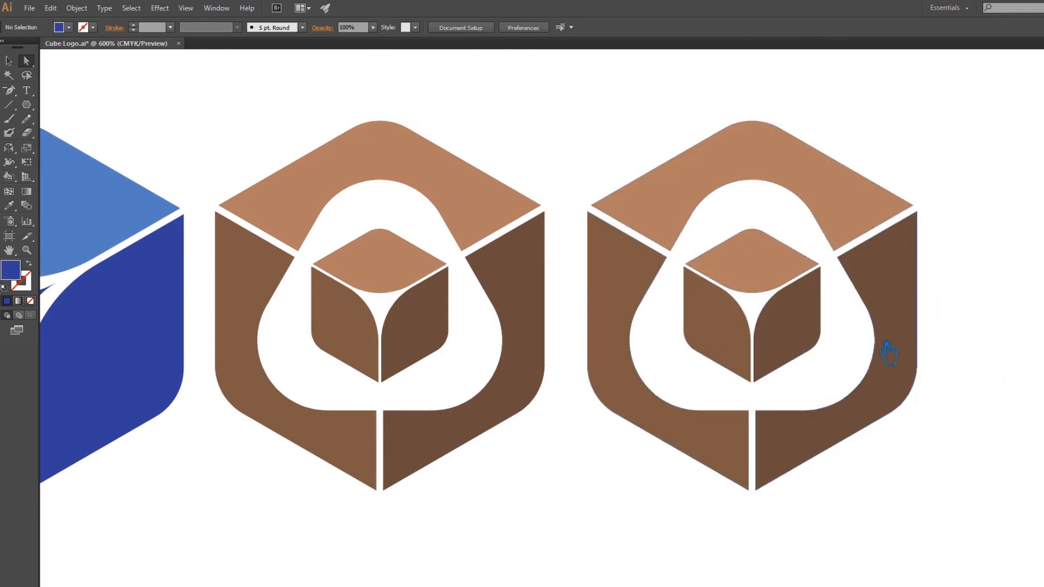
left_click(685, 258)
left_click(847, 264, "shift")
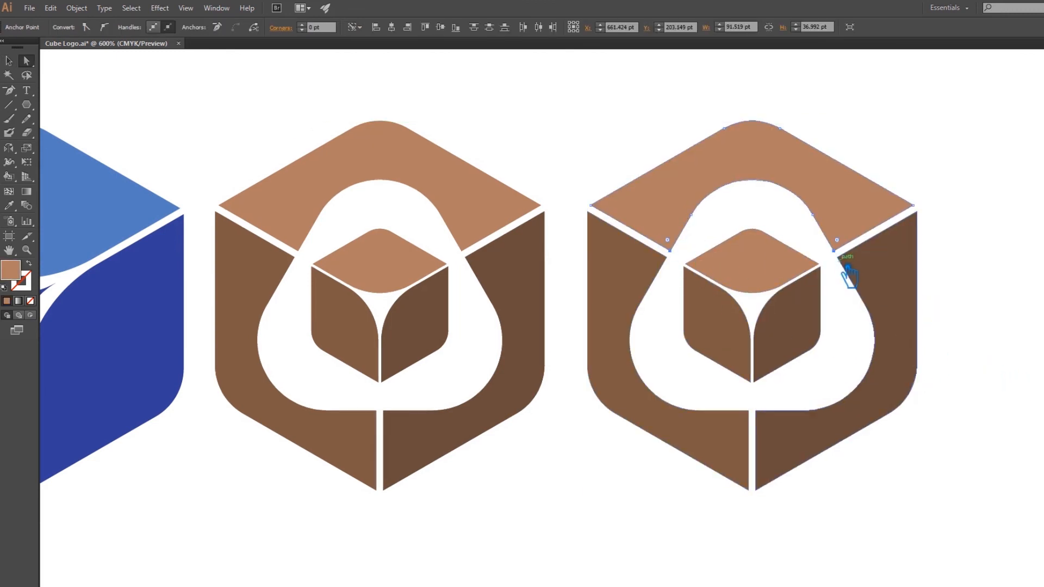
left_click(846, 265, "shift")
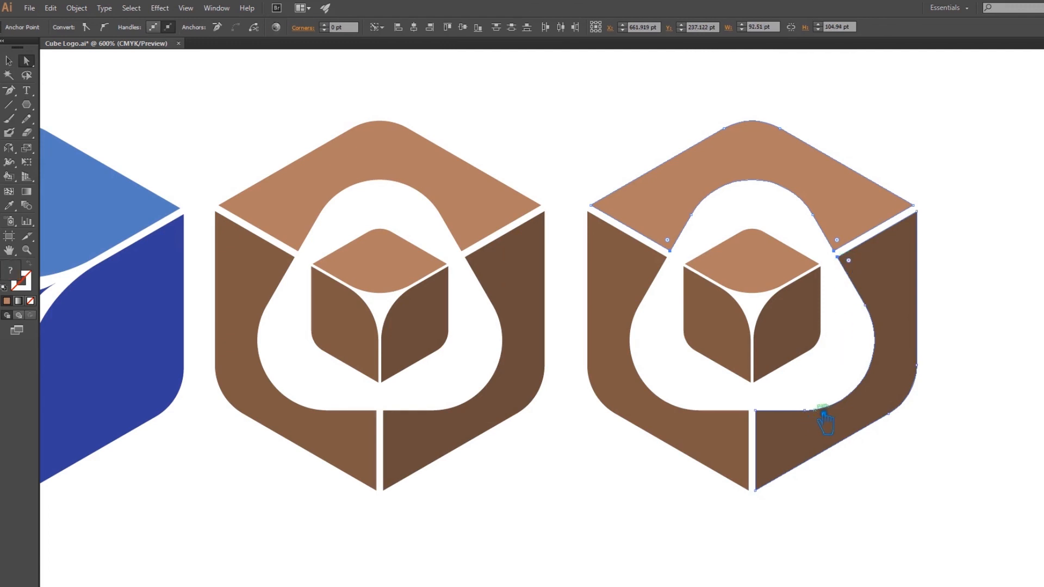
left_click(766, 418, "shift")
left_click(673, 259, "shift")
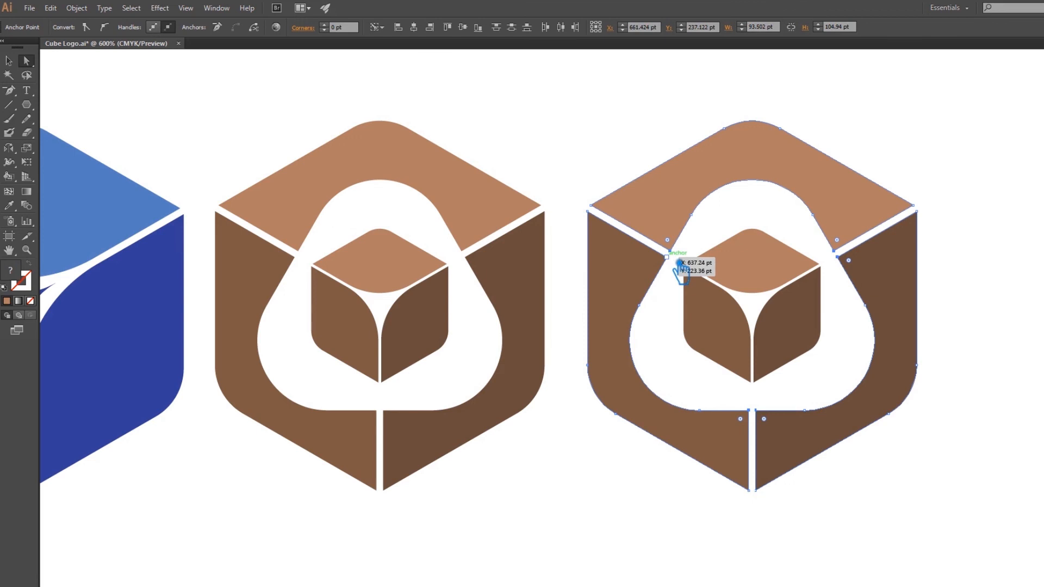
left_click(335, 27)
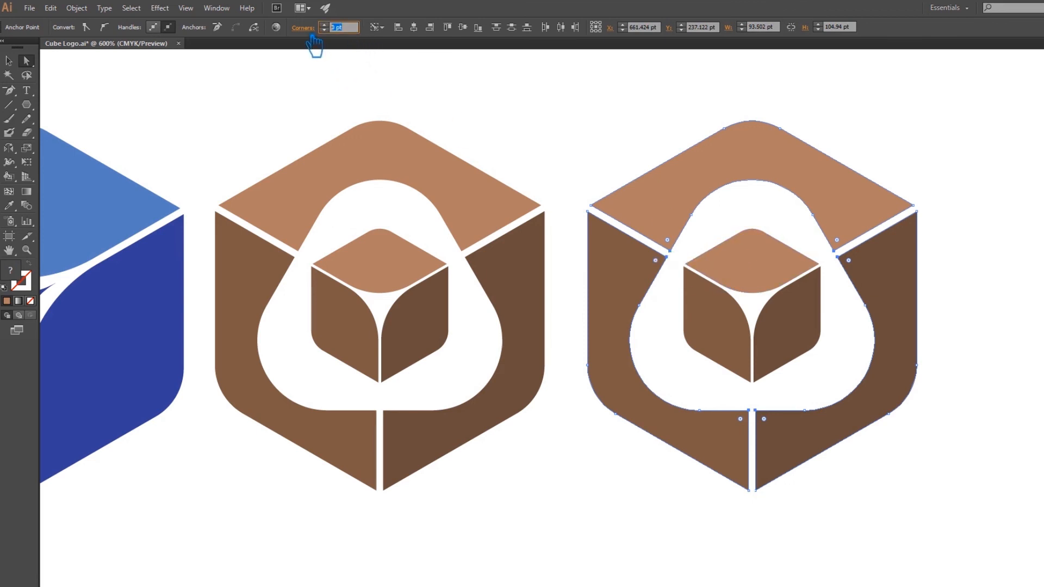
key("Return")
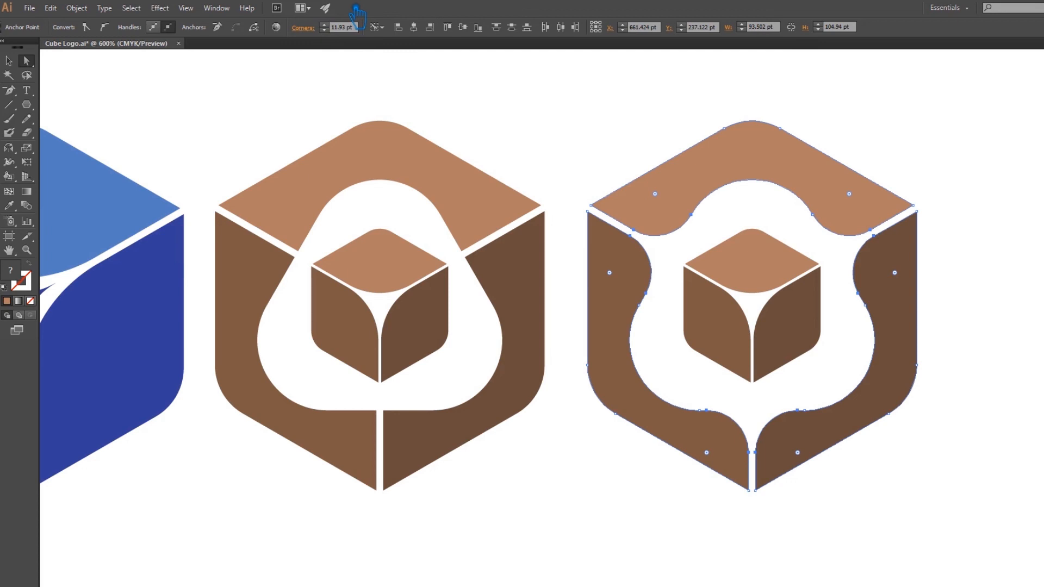
Select the whole sixth cube with its small inner cube, ungroup it, and deselect.
left_click(9, 60)
left_click(252, 131)
left_click(807, 287)
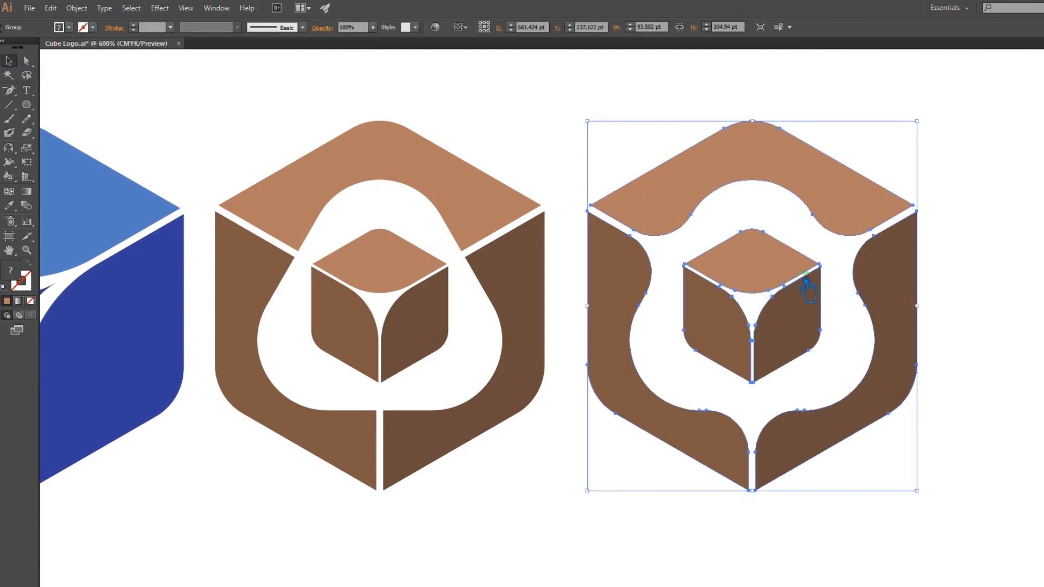
right_click(807, 287)
left_click(821, 341)
left_click(990, 366)
Enlarge the small inner cube of the sixth cube proportionally about its centre to about 49.8 by 55.9 pt.
left_click(784, 344)
left_click_drag(832, 389, 863, 423)
left_click(988, 456)
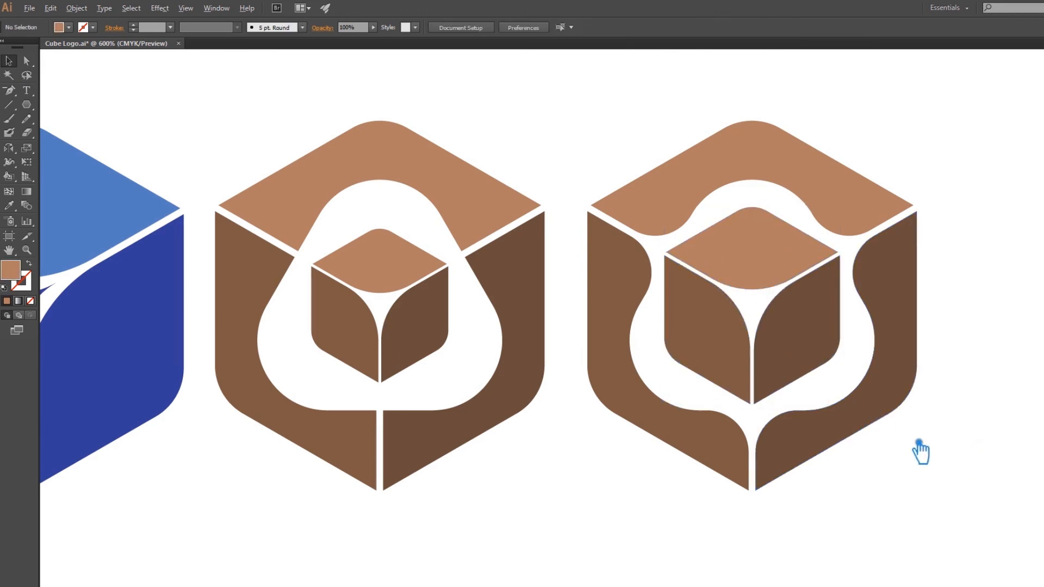
Group the three large hollowed faces of the sixth cube, leaving out the small inner cube, and deselect them.
scroll(920, 454, "down", 3)
left_click_drag(923, 512, 899, 375)
left_click_drag(926, 455, 912, 416)
left_click(870, 371)
left_click(930, 409)
left_click(899, 386)
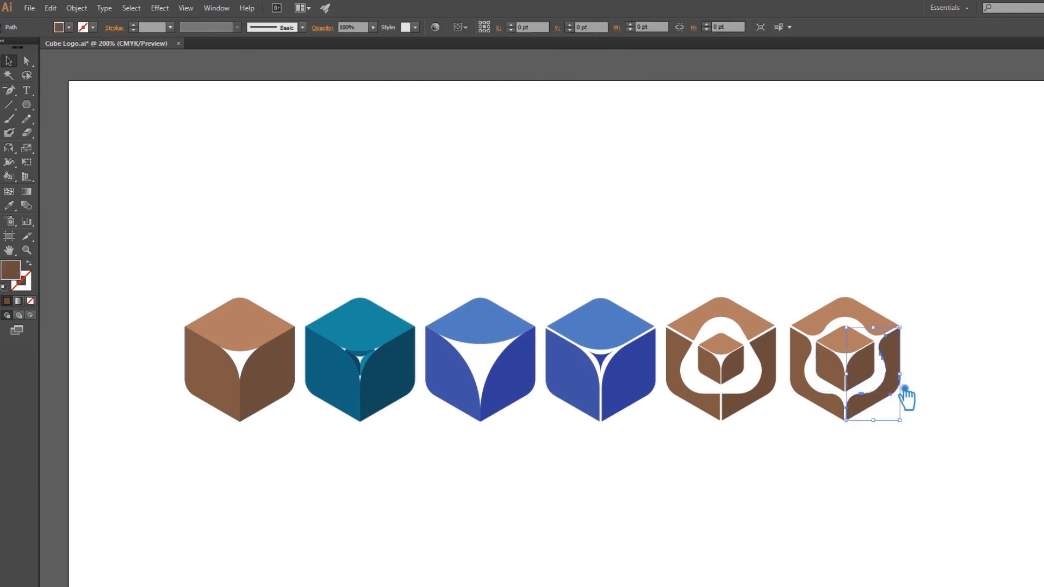
left_click(856, 305, "shift")
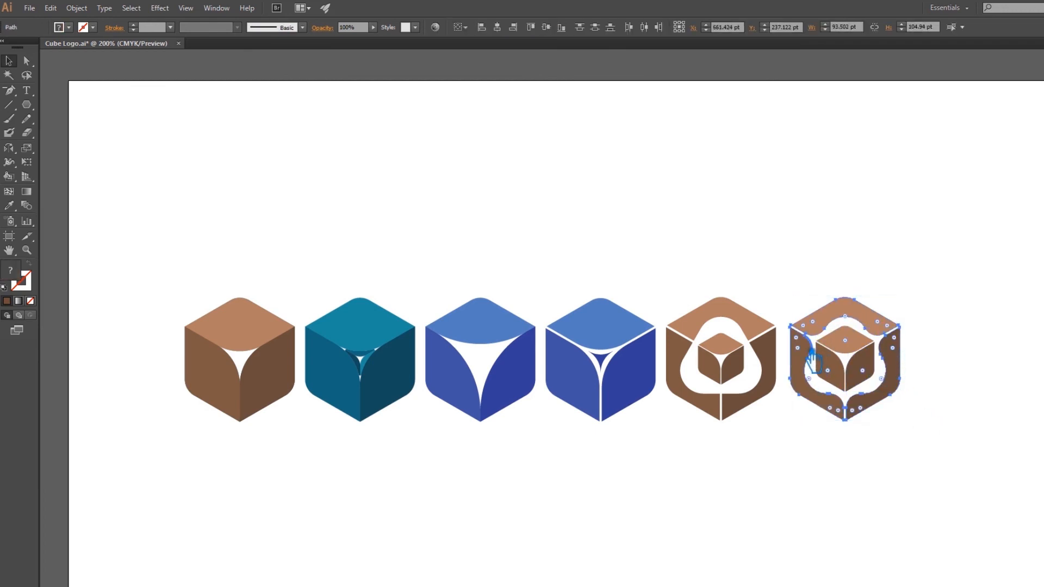
left_click(779, 369)
left_click(923, 491)
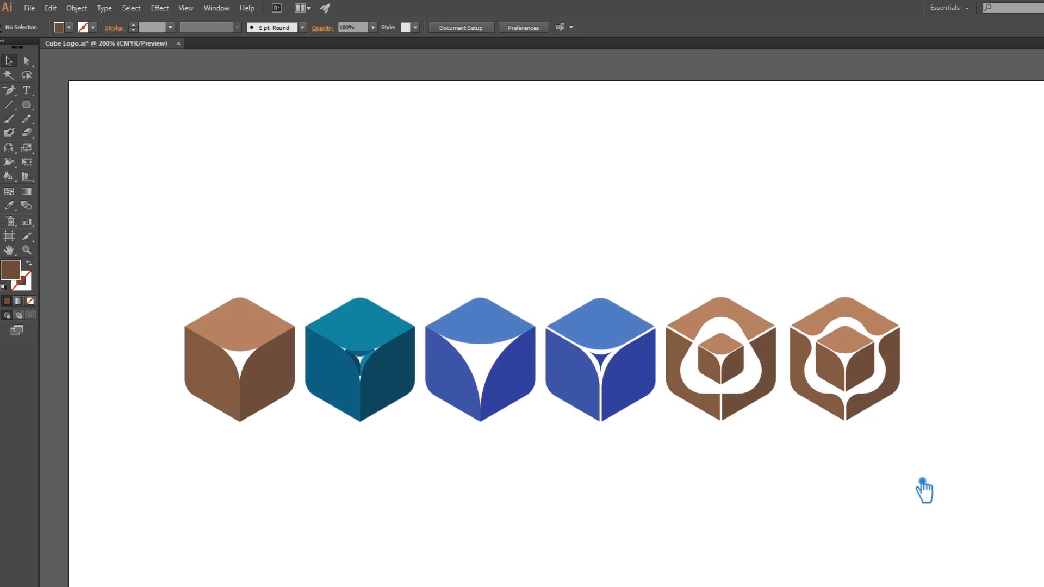
Nudge the sixth cube's small inner cube slightly downwards and group it with the large hollowed faces.
left_click(901, 369, "shift")
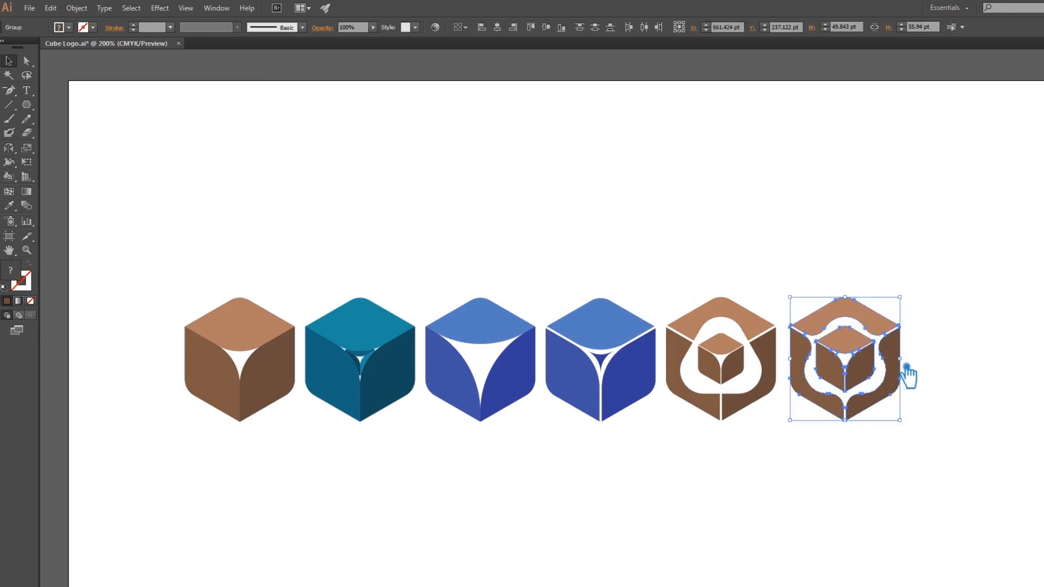
left_click(1003, 375)
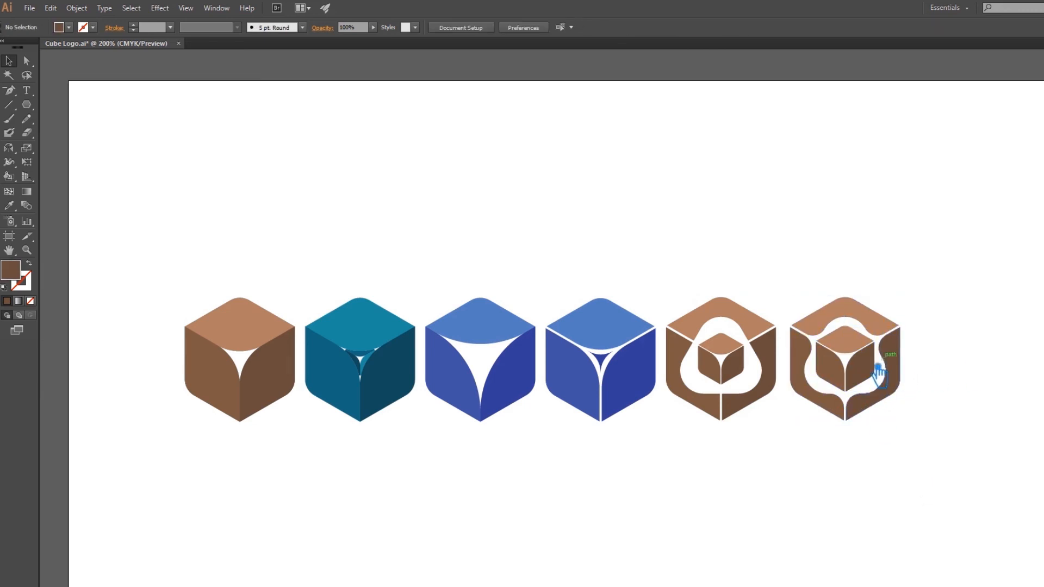
left_click(870, 374)
left_click(957, 382)
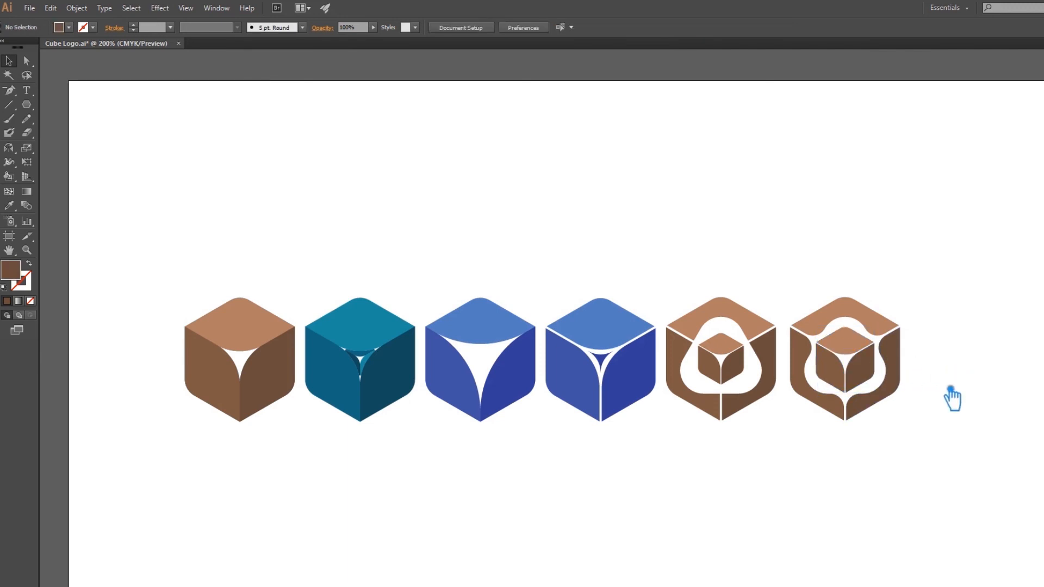
left_click_drag(934, 462, 809, 301)
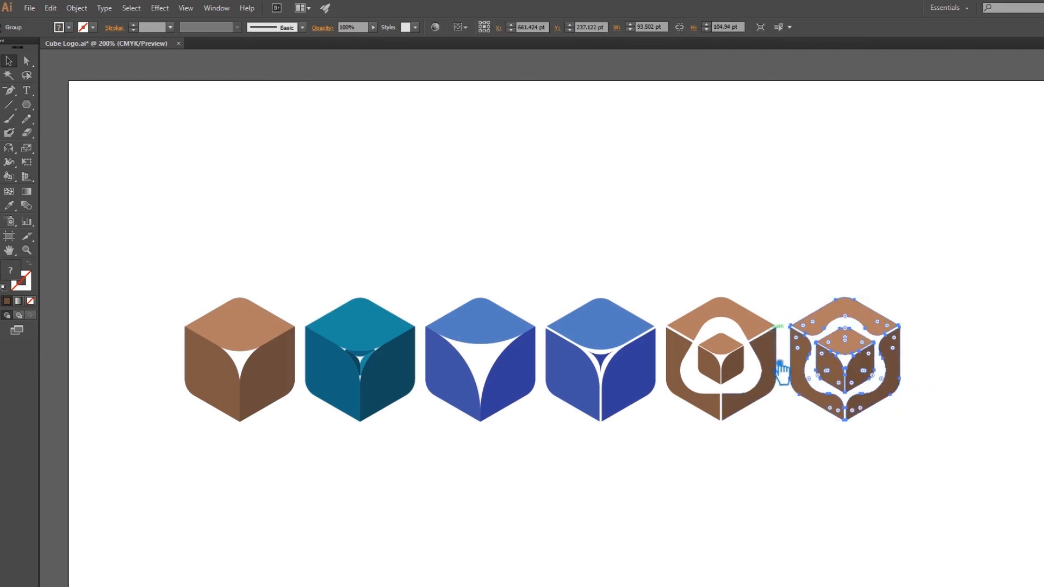
Select all six cubes, distribute them evenly by their horizontal centres, and align their vertical centres.
left_click_drag(870, 471, 267, 272)
left_click(887, 462)
left_click_drag(827, 456, 197, 277)
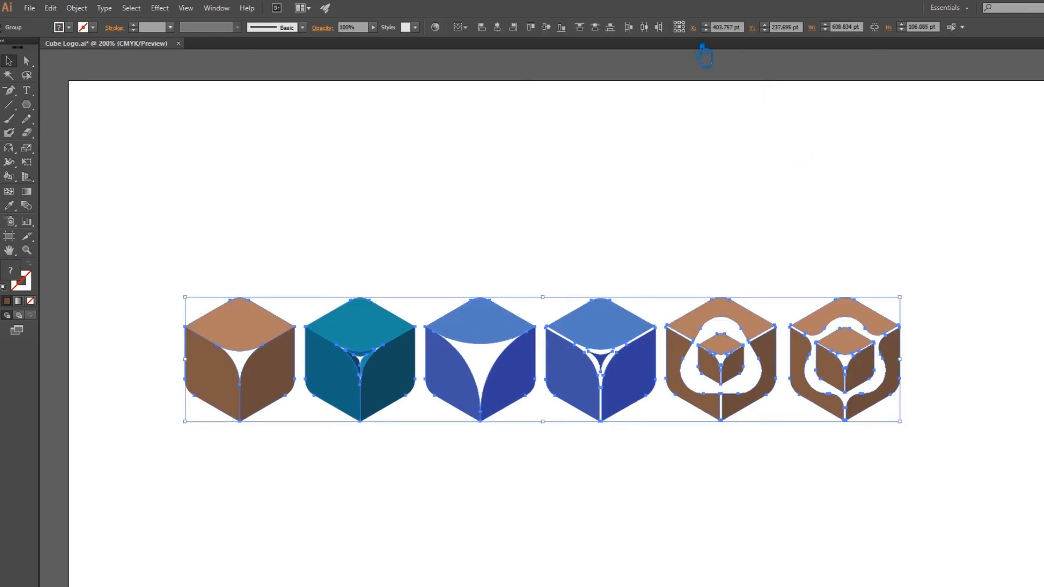
left_click(645, 27)
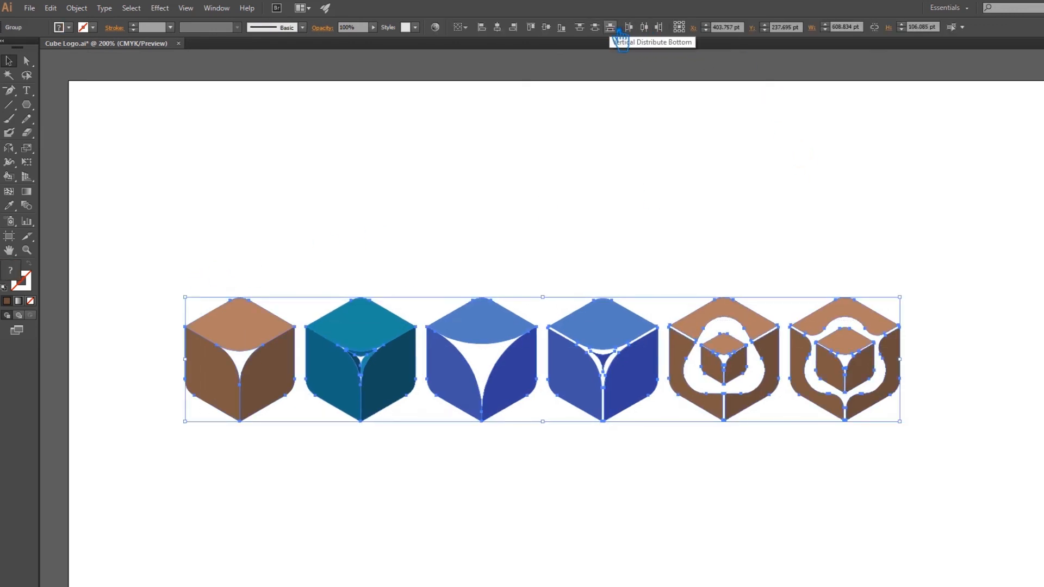
left_click(546, 27)
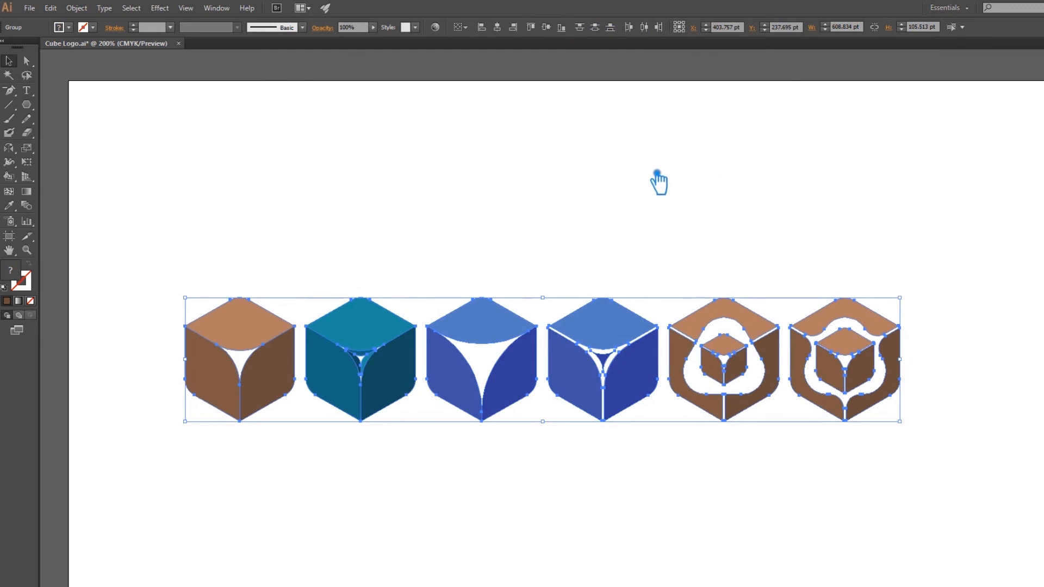
Scale the row of six cubes down proportionally to about 354.7 by 61.5 pt, recentre it on the artboard, and deselect.
left_click_drag(910, 302, 729, 333)
left_click_drag(493, 360, 538, 355)
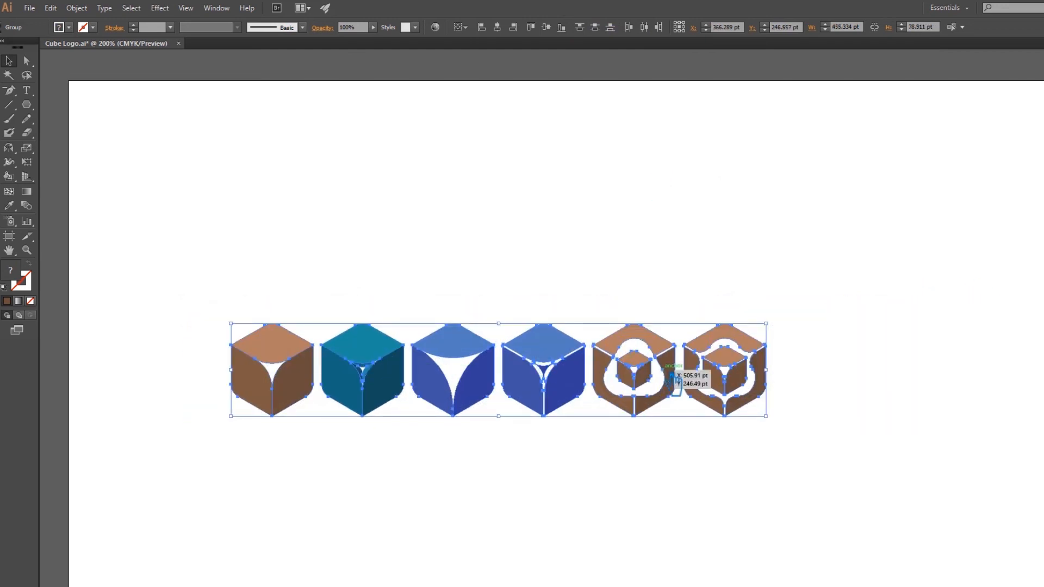
left_click_drag(767, 325, 649, 345)
left_click_drag(483, 367, 610, 344)
scroll(649, 442, "up", 1)
scroll(642, 432, "up", 1)
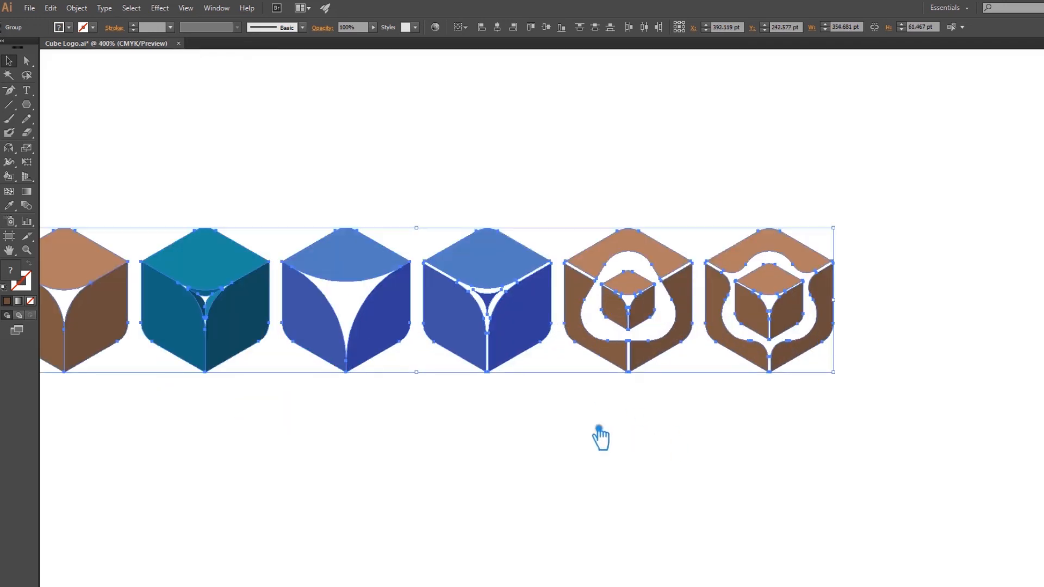
left_click(572, 441)
left_click_drag(570, 441, 674, 452)
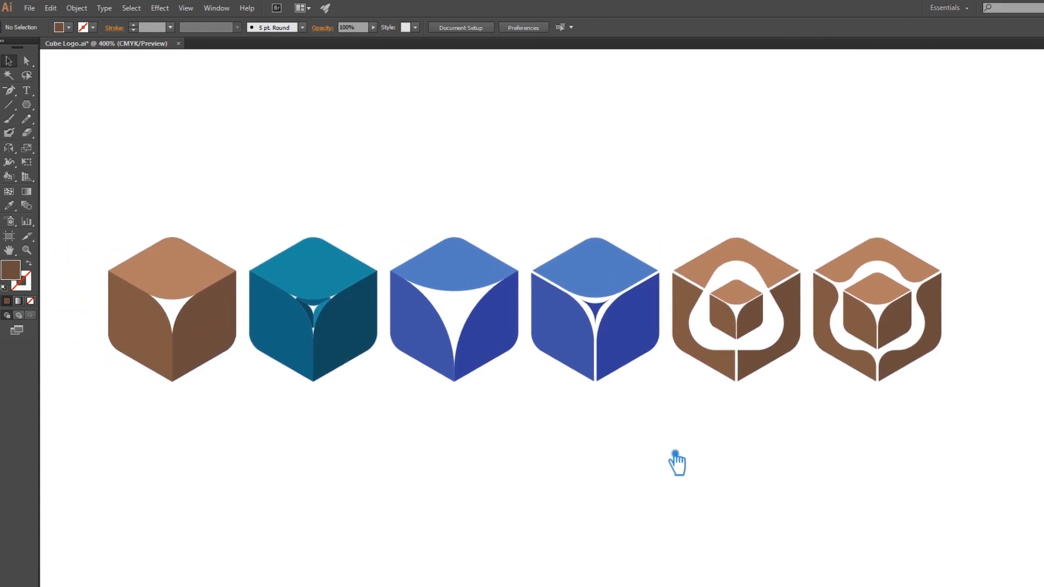
left_click_drag(673, 490, 687, 510)
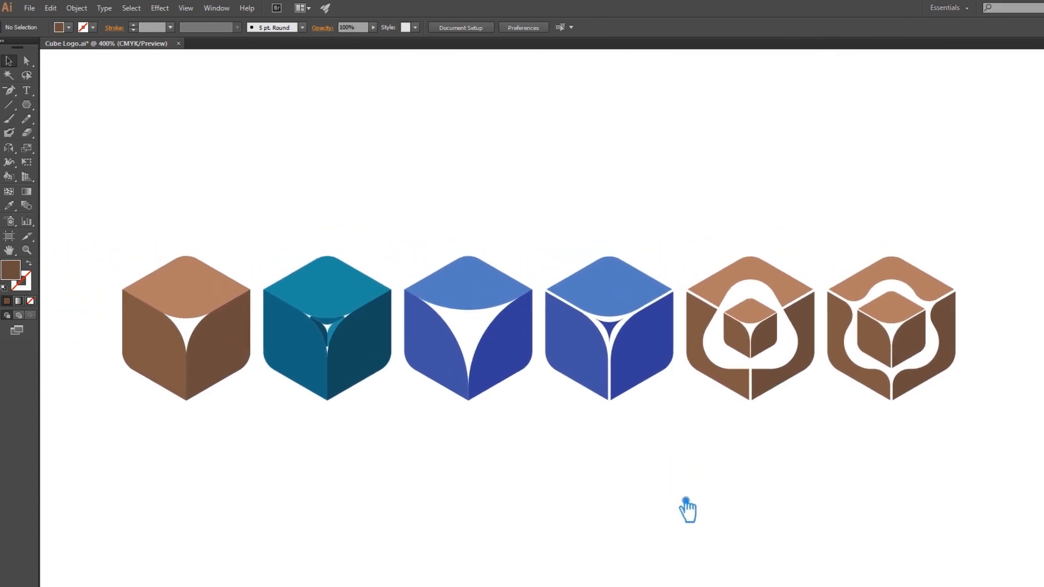
Move the last three cubes directly below the first three to form a second row, and deselect.
left_click_drag(965, 487, 551, 226)
left_click_drag(633, 284, 211, 437)
left_click(666, 436)
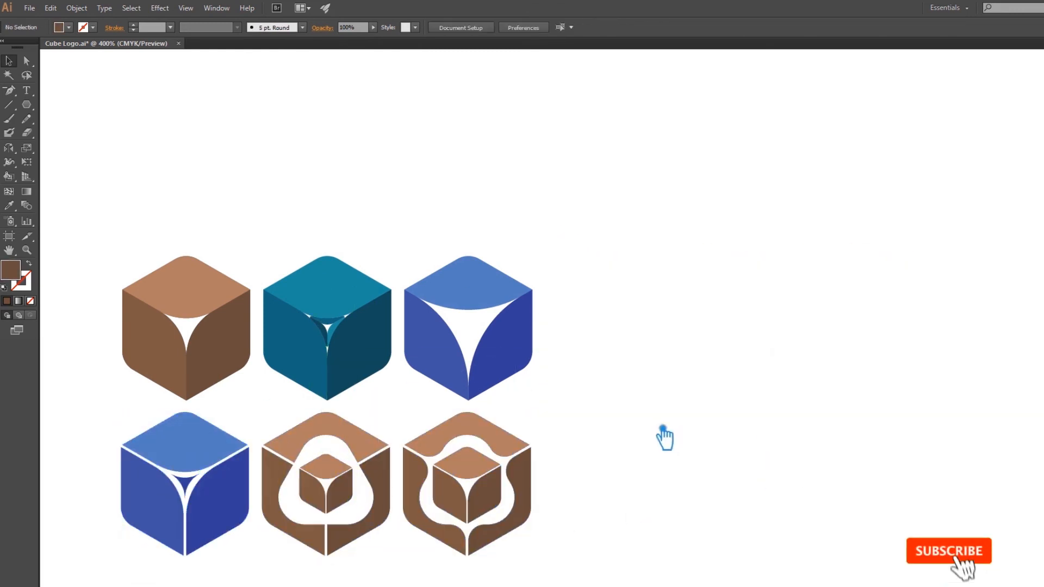
Align the teal cube and the hollowed brown cube below it on their horizontal centres, and deselect.
left_click(342, 470)
left_click(637, 514)
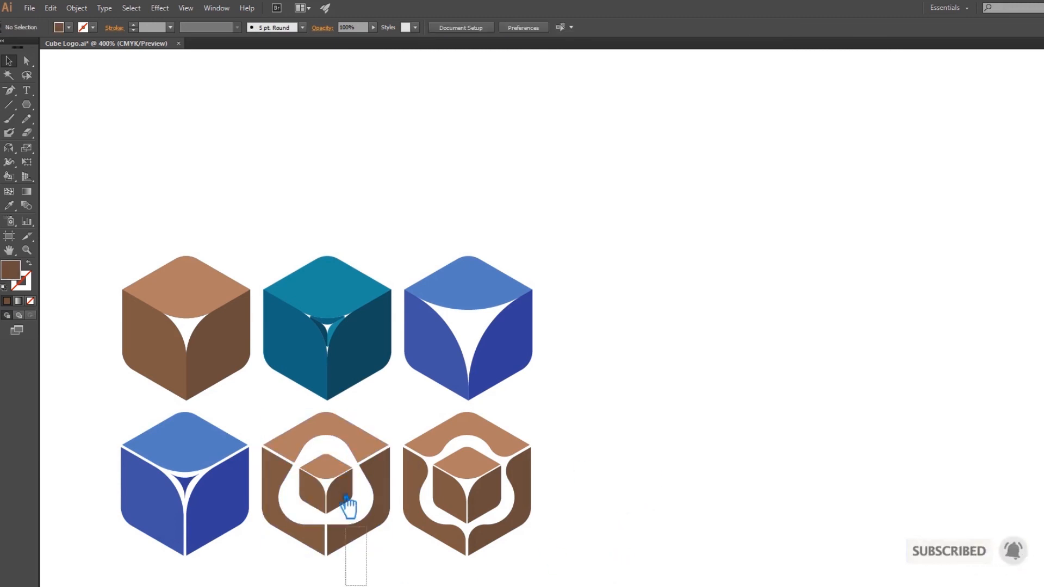
left_click_drag(368, 576, 298, 289)
left_click(499, 29)
left_click(650, 282)
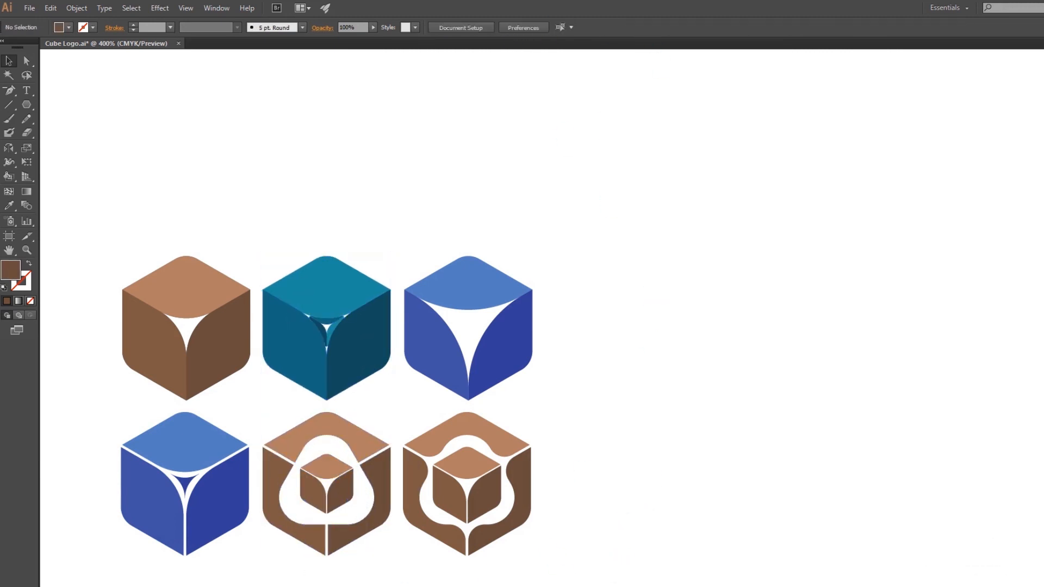
Align the two cubes of the third column and the two of the first column on their horizontal centres.
left_click_drag(564, 572, 466, 282)
left_click(497, 28)
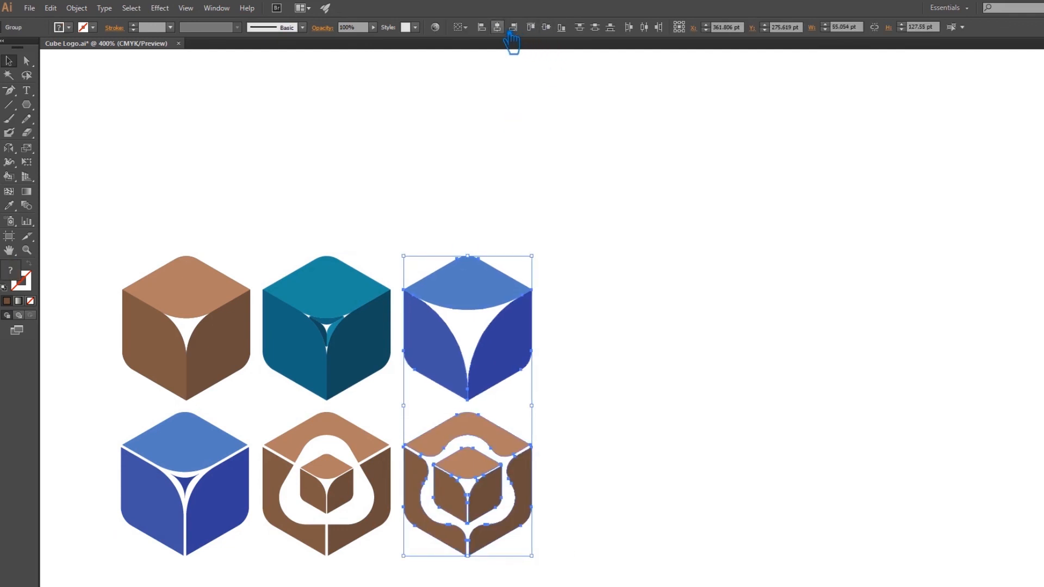
left_click_drag(121, 242, 229, 536)
left_click(497, 27)
left_click(627, 293)
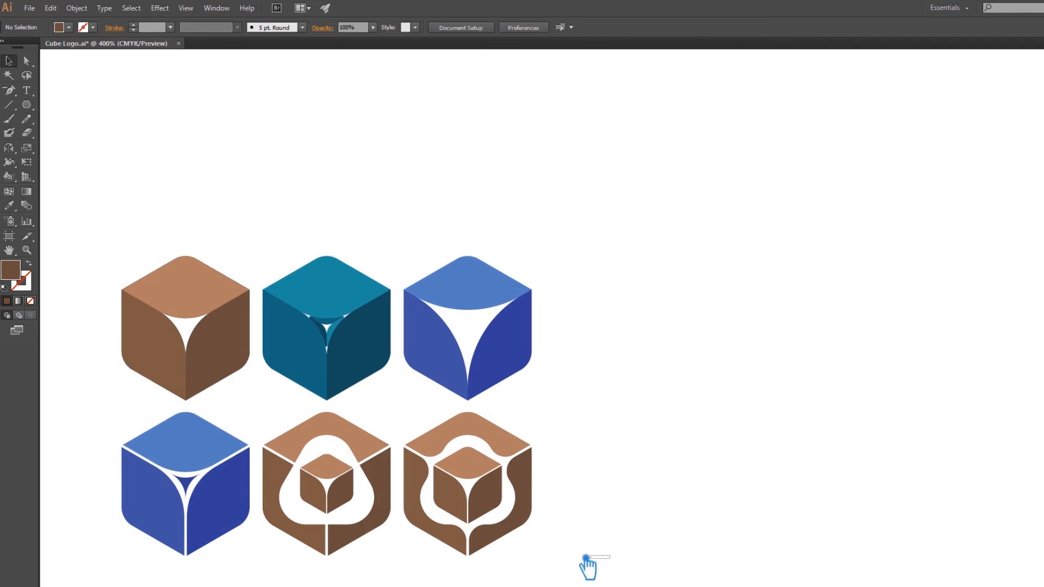
Move the complete grid of six cubes up and to the right towards the artboard's centre, and deselect.
key("ctrl+a")
left_click_drag(490, 337, 538, 245)
left_click(830, 302)
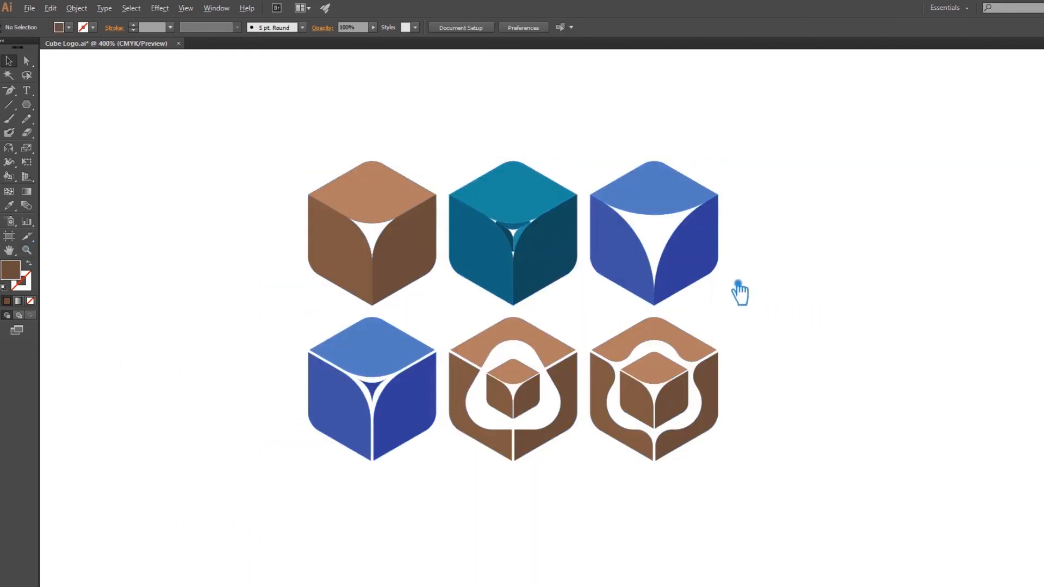
scroll(739, 284, "up", 1)
left_click_drag(766, 356, 855, 355)
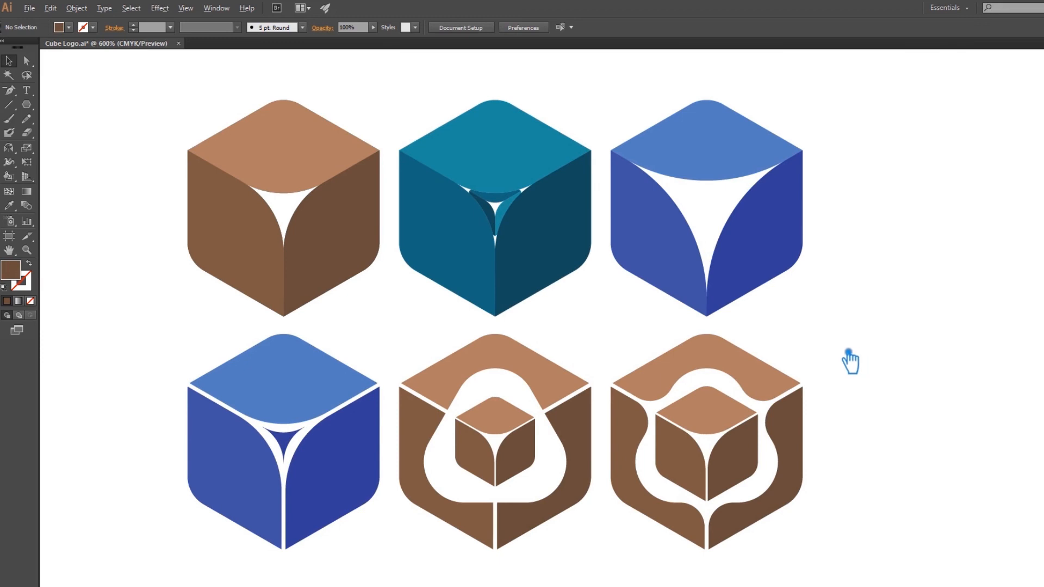
scroll(849, 359, "down", 1)
scroll(855, 366, "up", 1)
left_click_drag(861, 376, 909, 380)
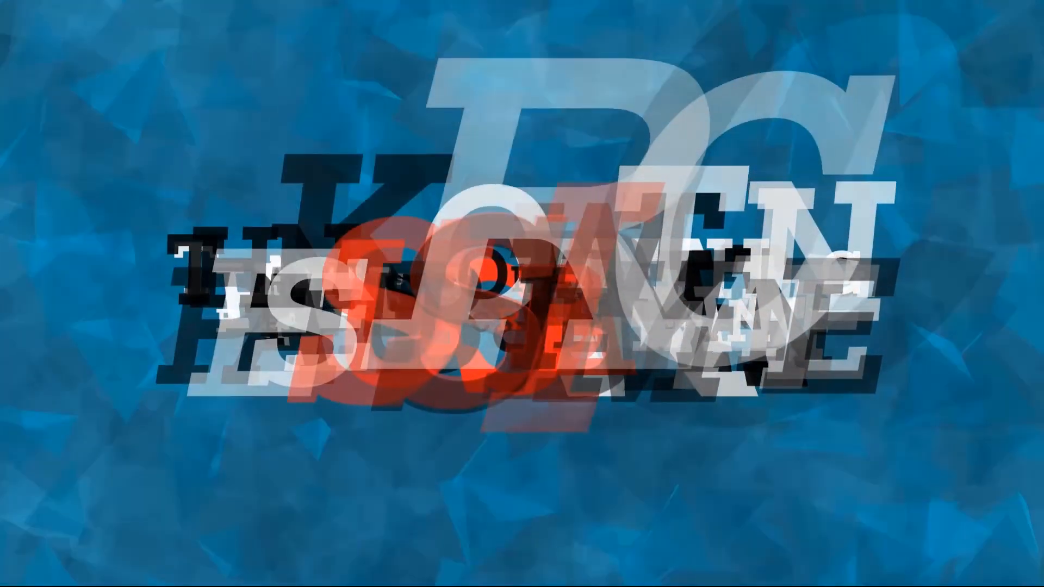